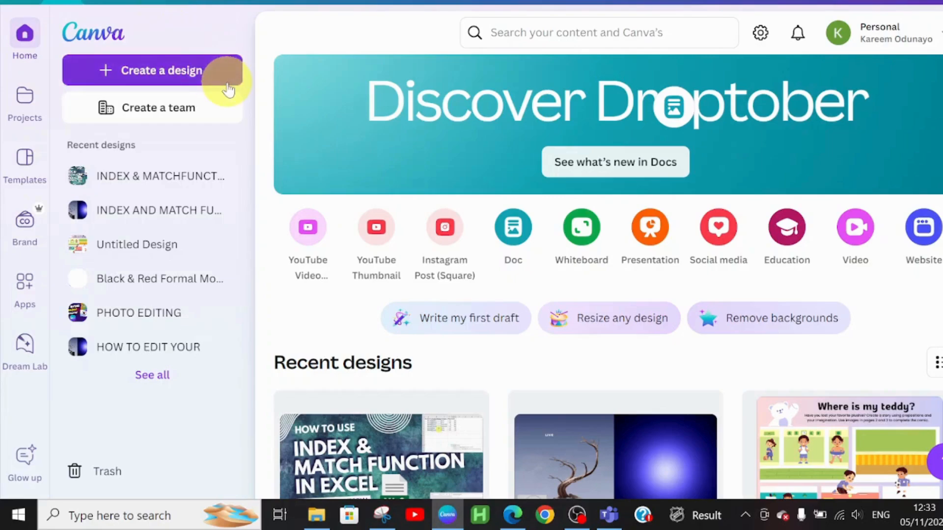
Search the design types for "POSTER" and create a blank Poster (Portrait - 11 x 14 in) design
{"action": "left_click", "coordinate": [164, 76]}
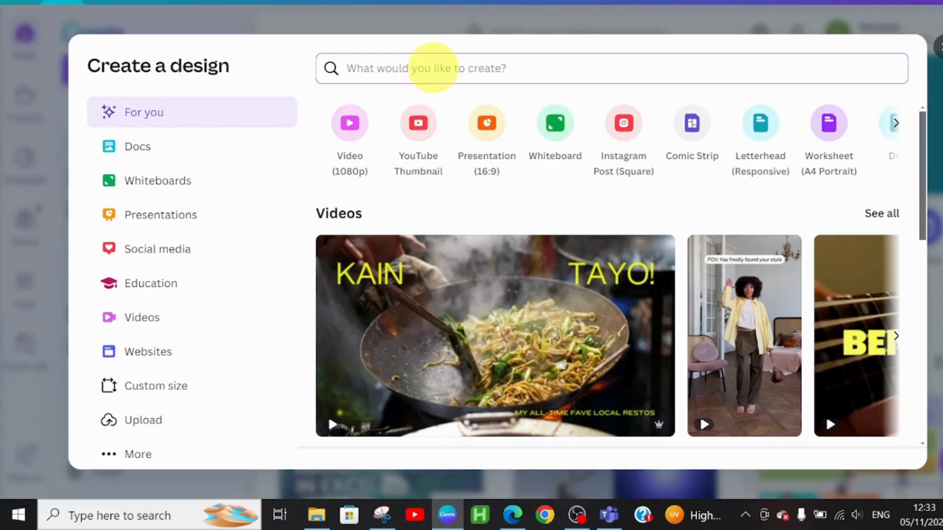
{"action": "type", "text": "POST"}
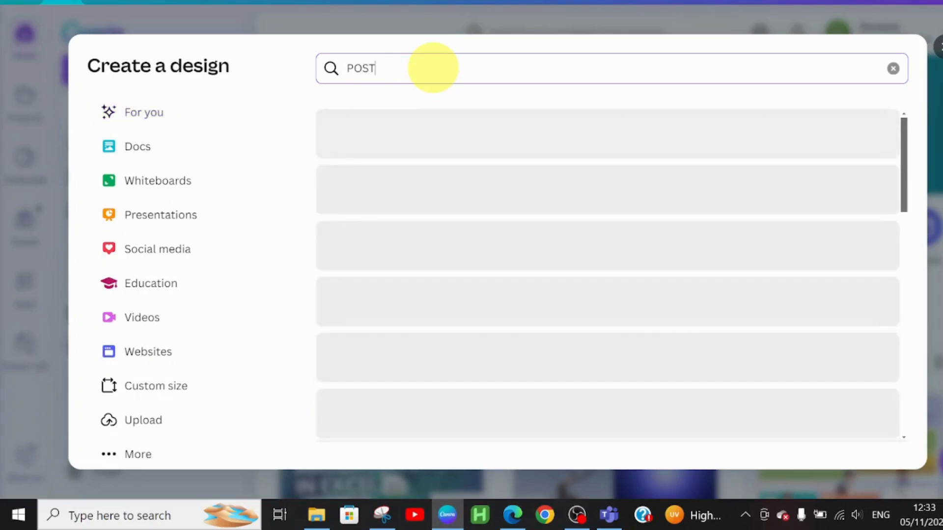
{"action": "type", "text": "ER"}
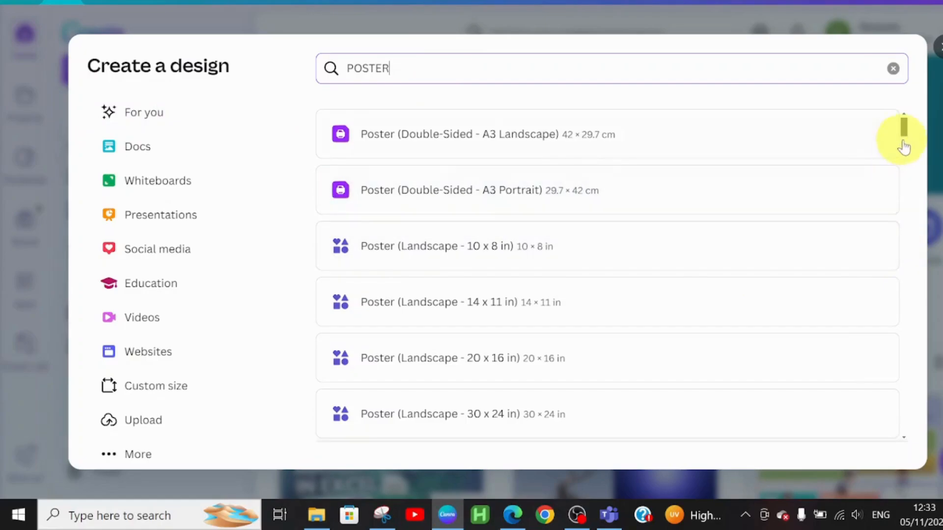
{"action": "left_click_drag", "start_coordinate": [901, 132], "coordinate": [905, 150]}
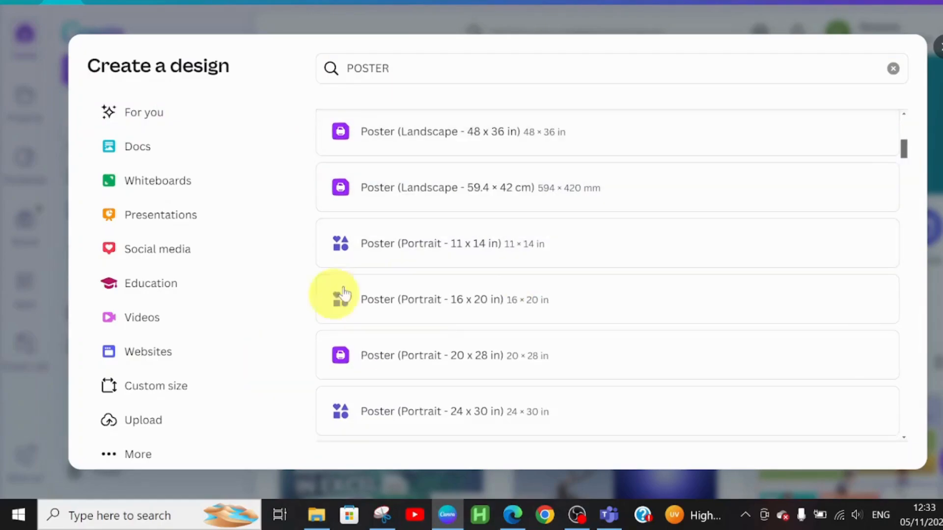
{"action": "left_click", "coordinate": [411, 247]}
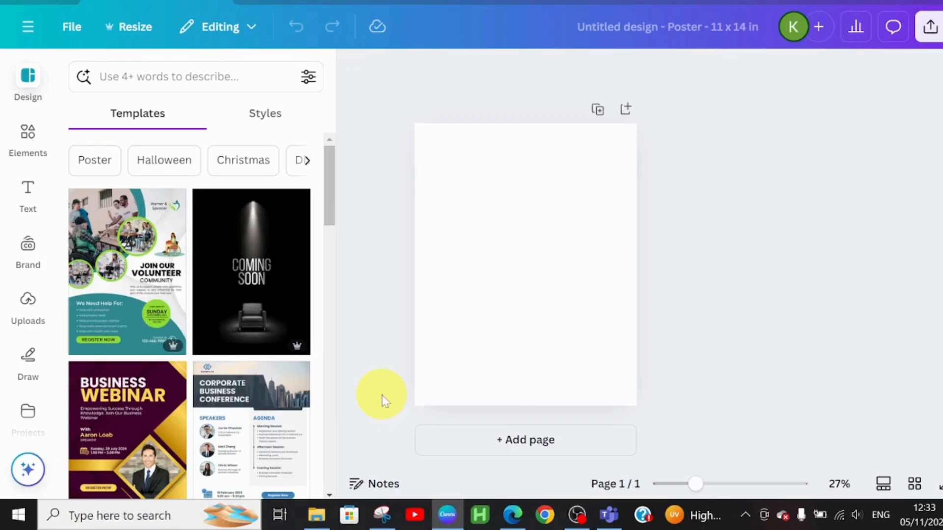
{"action": "left_click", "coordinate": [509, 246]}
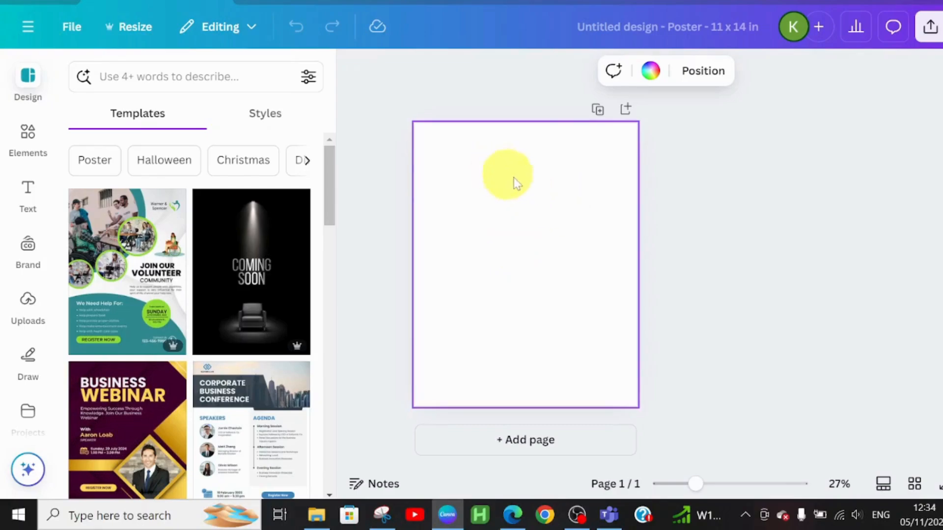
Search the elements for "WAVE" and place the blue wave line graphic in the page's lower-left corner
{"action": "left_click", "coordinate": [27, 133]}
{"action": "left_click", "coordinate": [147, 76]}
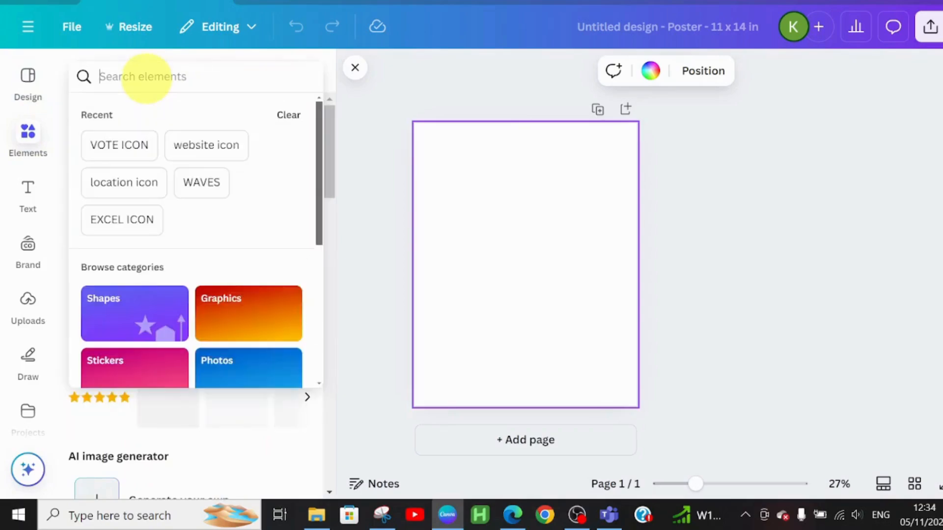
{"action": "type", "text": "WAVE"}
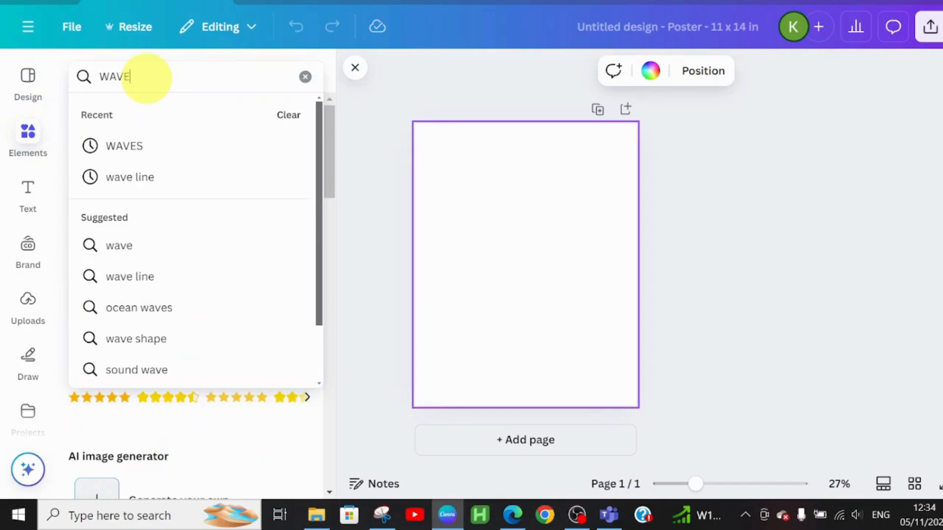
{"action": "key", "text": "Return"}
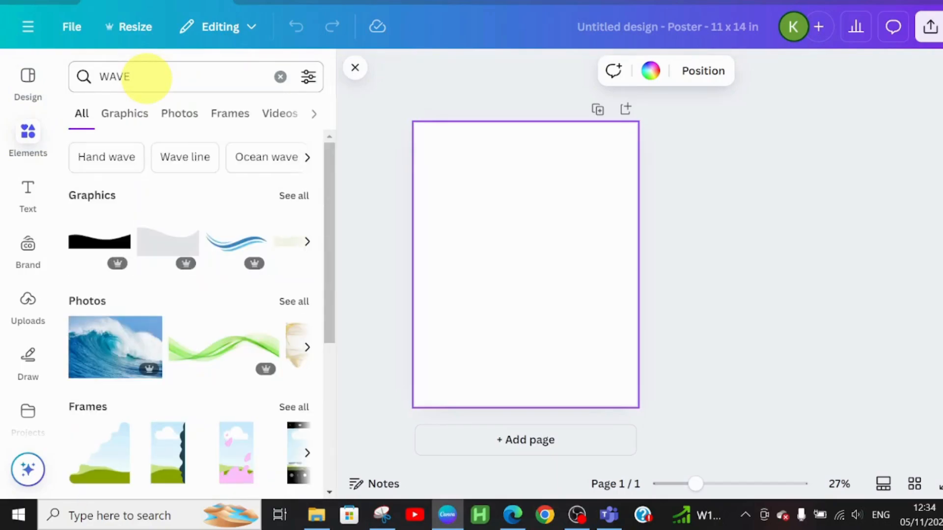
{"action": "left_click", "coordinate": [214, 250]}
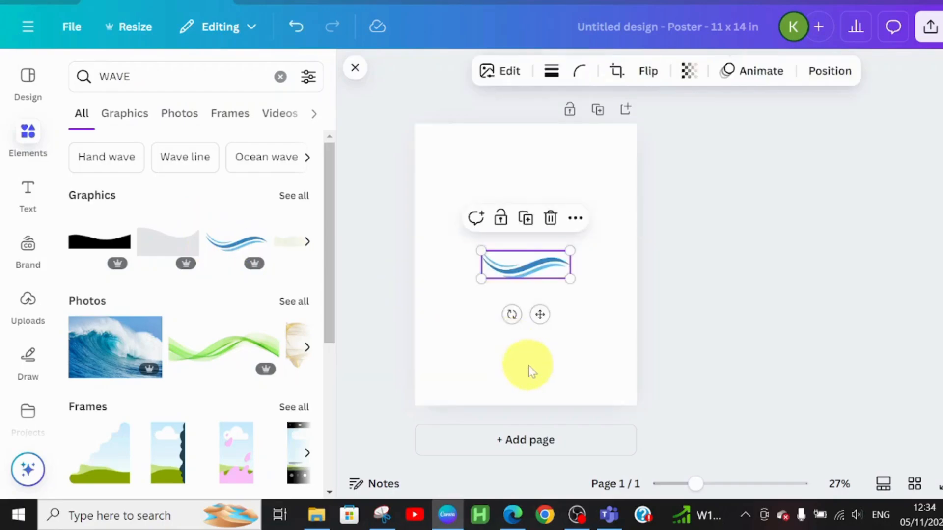
{"action": "left_click_drag", "start_coordinate": [540, 313], "coordinate": [460, 437]}
Add a second blue wave graphic in the page's lower-right corner and shift the first one further past the left edge
{"action": "left_click", "coordinate": [225, 237]}
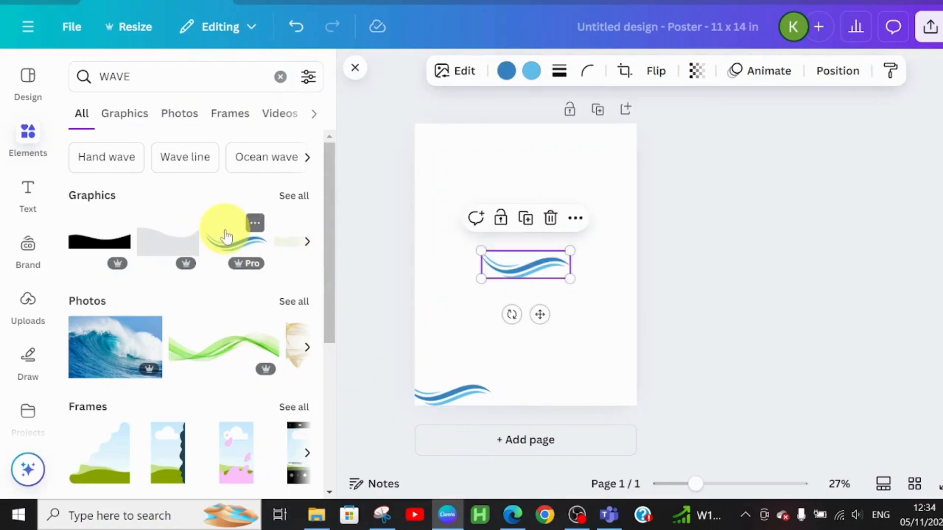
{"action": "left_click_drag", "start_coordinate": [539, 311], "coordinate": [638, 445]}
{"action": "left_click", "coordinate": [461, 400]}
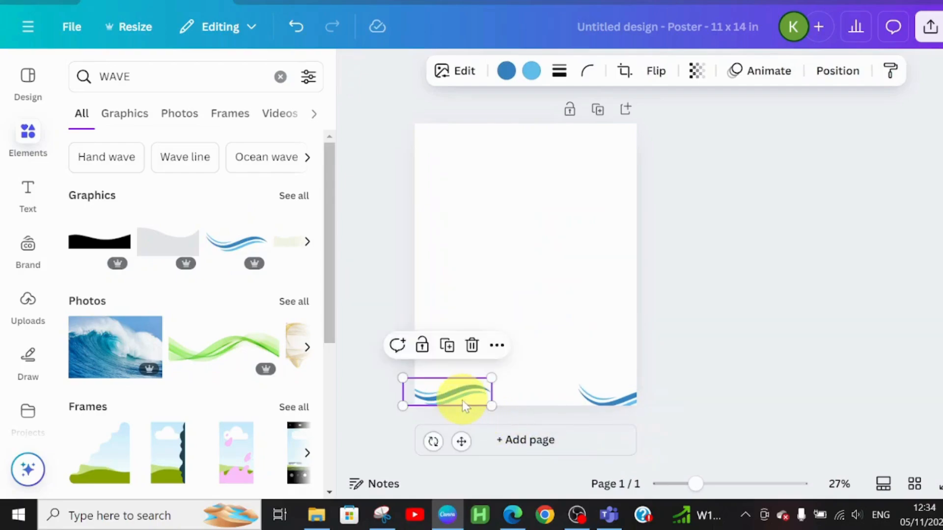
{"action": "left_click_drag", "start_coordinate": [461, 400], "coordinate": [440, 403]}
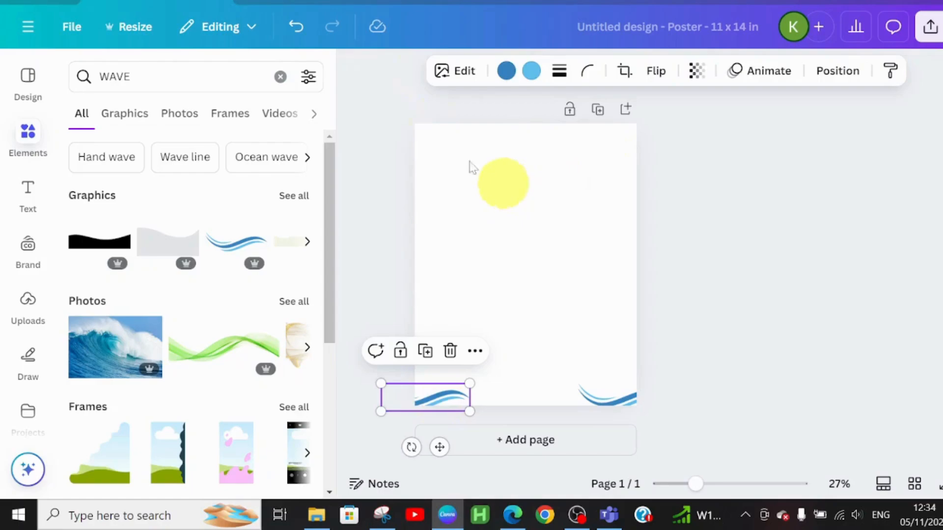
Add a text box and a square shape, reshape the square into a wide banner at the page's top, and place the text on it
{"action": "left_click", "coordinate": [14, 200]}
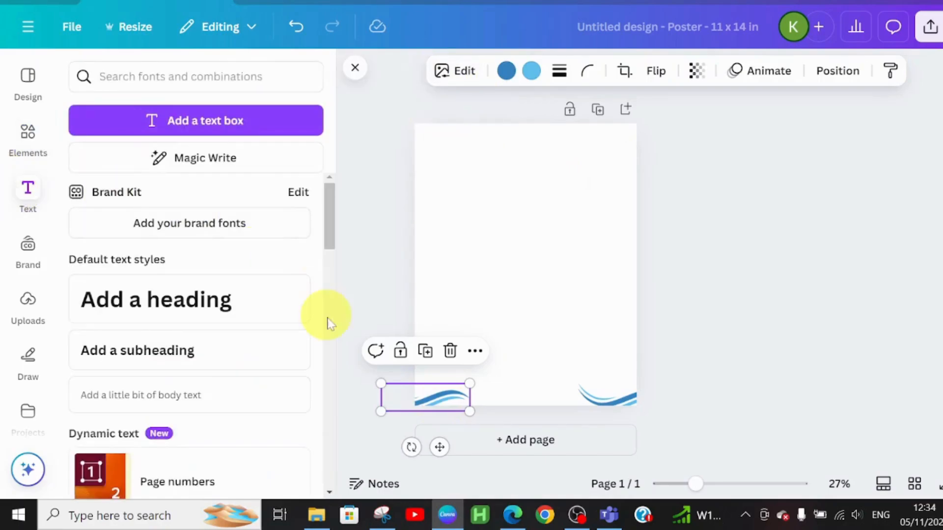
{"action": "left_click", "coordinate": [224, 135]}
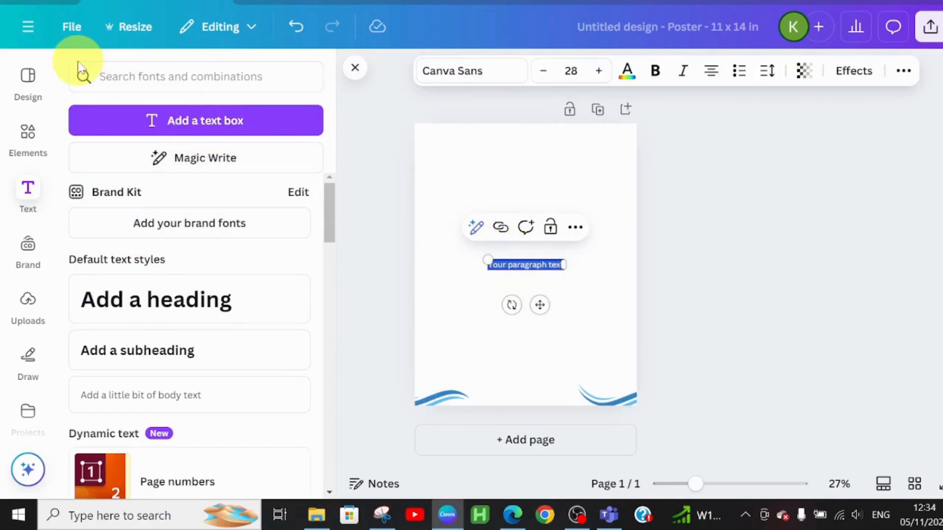
{"action": "left_click", "coordinate": [31, 147]}
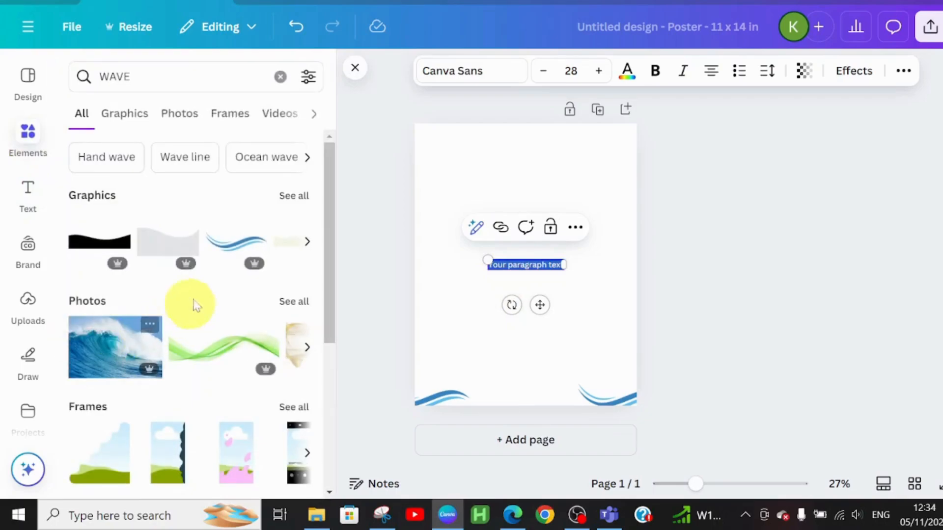
{"action": "left_click", "coordinate": [280, 78]}
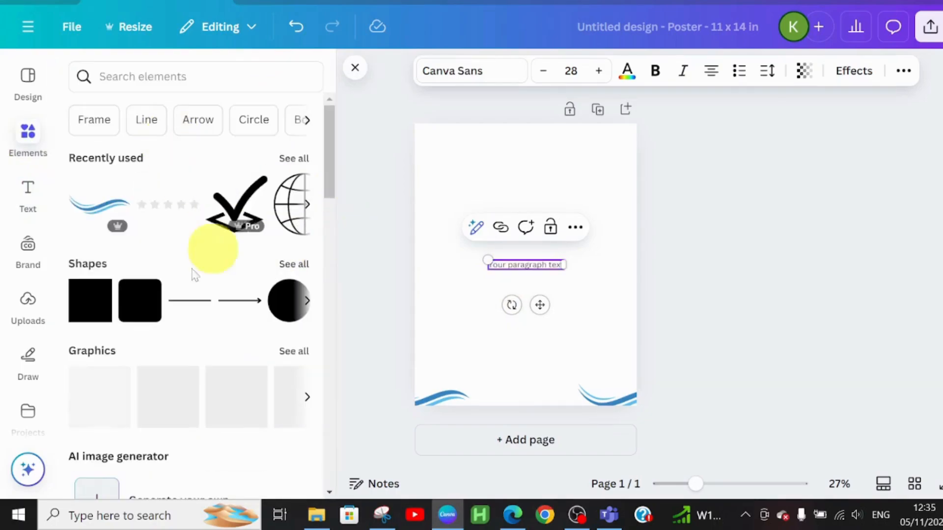
{"action": "left_click", "coordinate": [82, 318]}
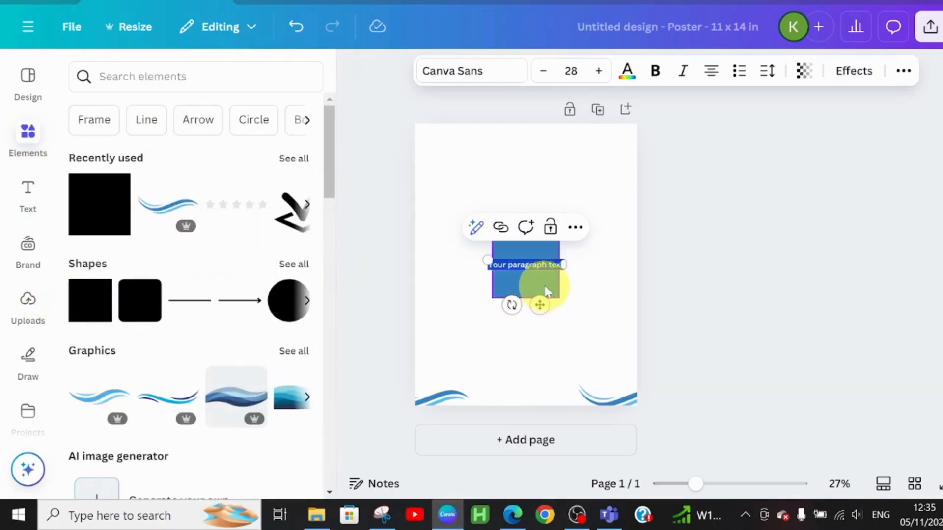
{"action": "left_click_drag", "start_coordinate": [541, 283], "coordinate": [544, 173]}
{"action": "left_click_drag", "start_coordinate": [490, 153], "coordinate": [456, 148]}
{"action": "left_click_drag", "start_coordinate": [525, 190], "coordinate": [527, 148]}
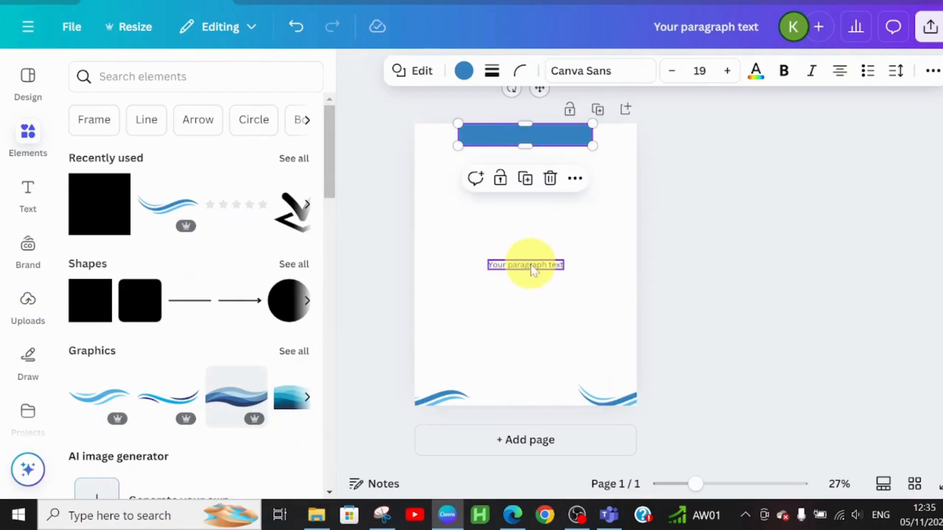
{"action": "left_click_drag", "start_coordinate": [526, 265], "coordinate": [531, 133]}
Recolour the banner shape at the page's top to Bright red #ff3131
{"action": "left_click", "coordinate": [471, 138]}
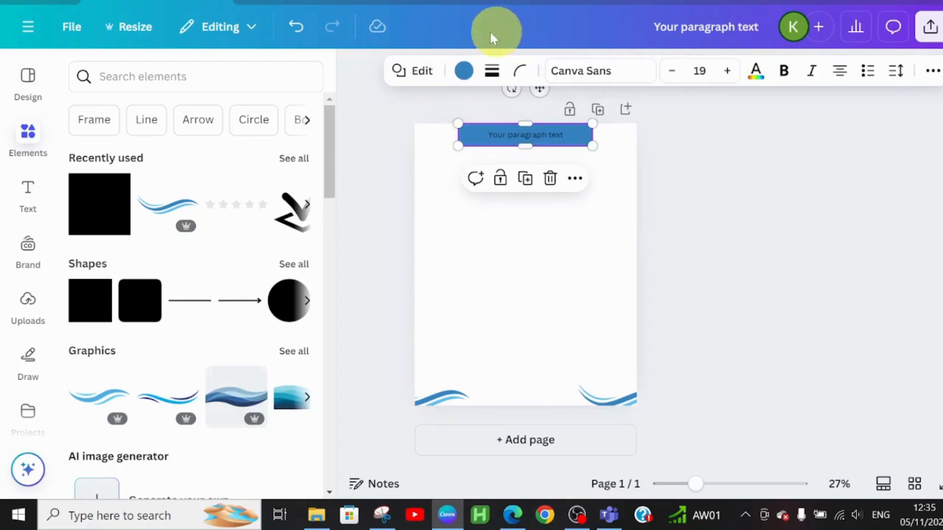
{"action": "left_click", "coordinate": [465, 70]}
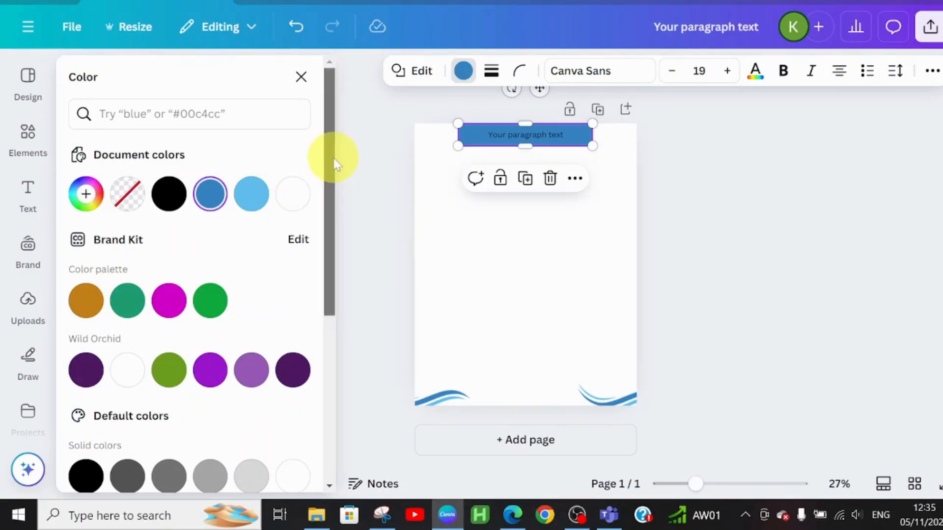
{"action": "left_click_drag", "start_coordinate": [330, 157], "coordinate": [339, 271]}
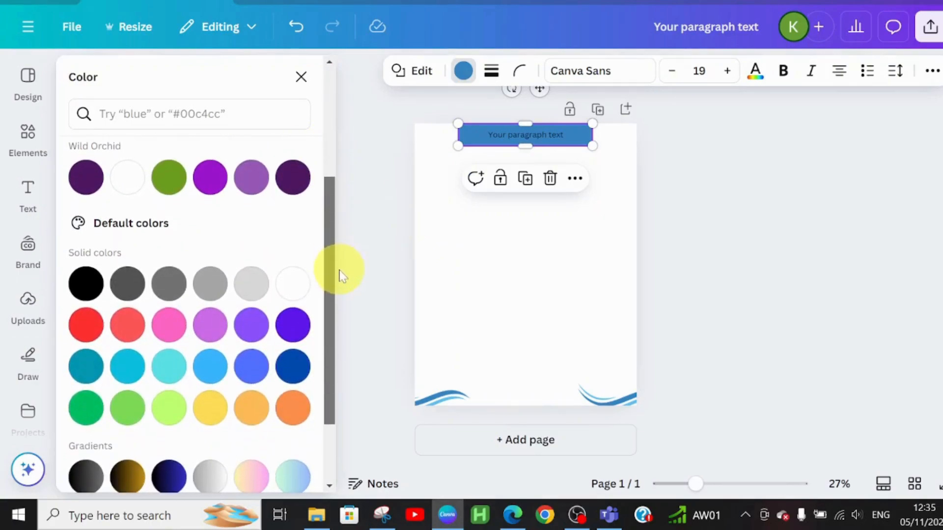
{"action": "left_click", "coordinate": [88, 324]}
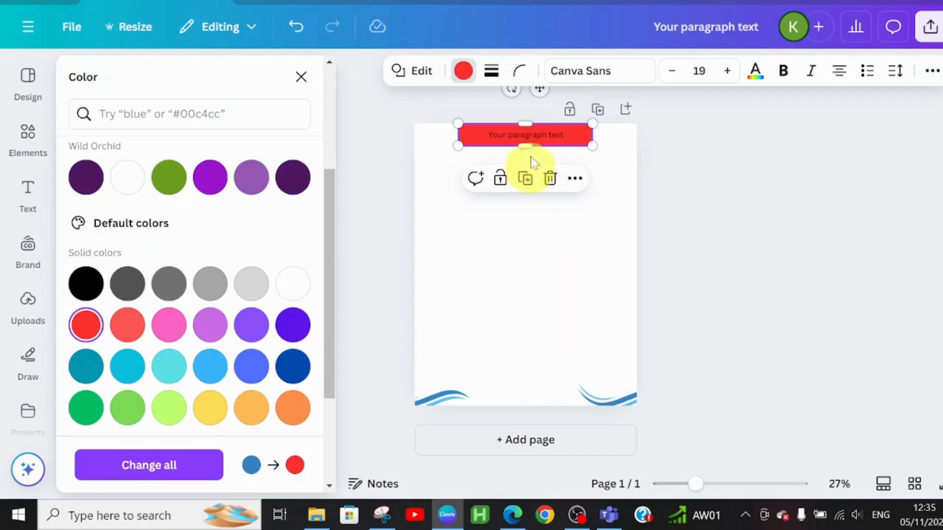
Replace the placeholder text on the red banner with "FOR A BETTER LAYWOOD"
{"action": "double_click", "coordinate": [543, 140]}
{"action": "left_click", "coordinate": [543, 141]}
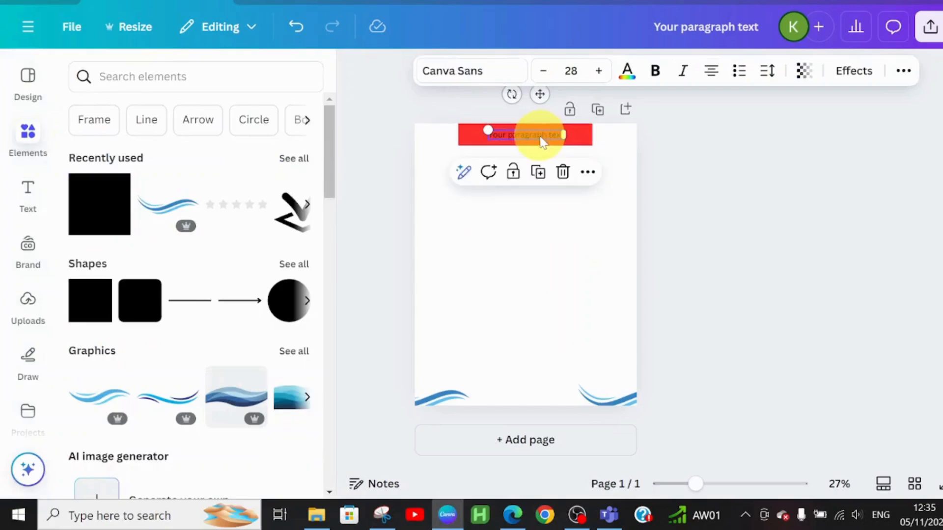
{"action": "left_click", "coordinate": [540, 137]}
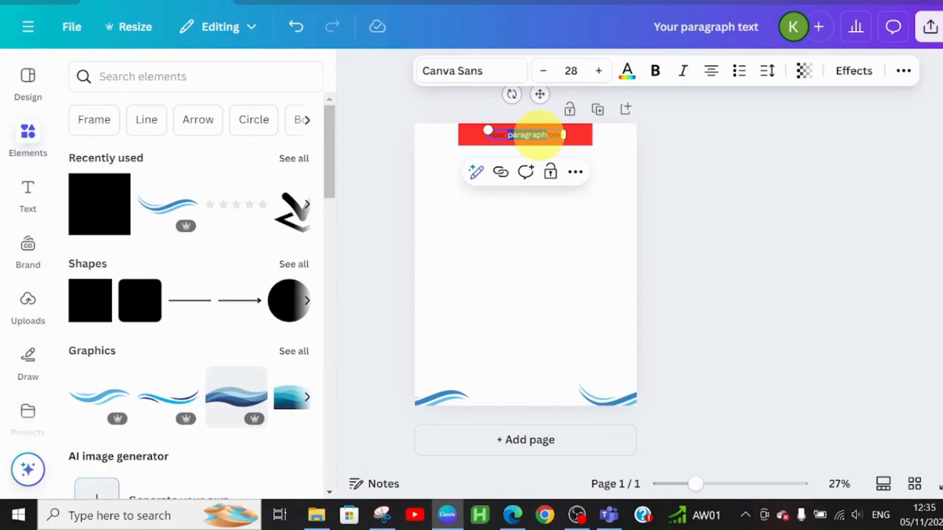
{"action": "triple_click", "coordinate": [539, 135]}
{"action": "key", "text": "BackSpace"}
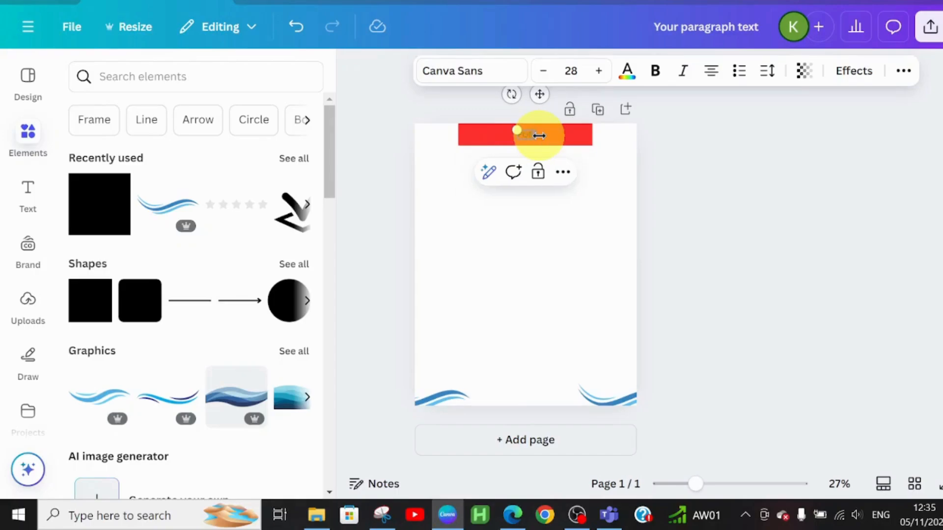
{"action": "type", "text": "BETTER LAYWOUT"}
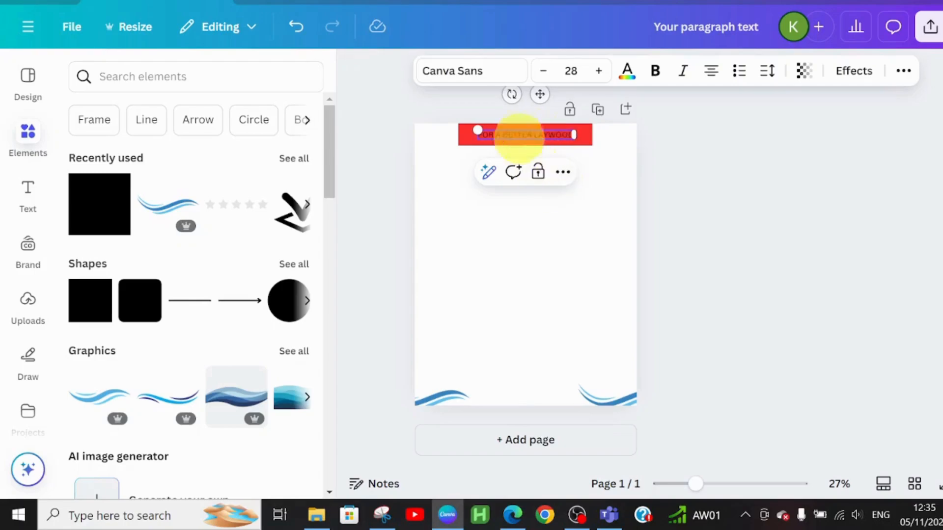
Set the banner text's font to League Spartan and its size to 35
{"action": "left_click", "coordinate": [467, 68]}
{"action": "scroll", "coordinate": [304, 227], "scroll_direction": "down", "scroll_amount": 5}
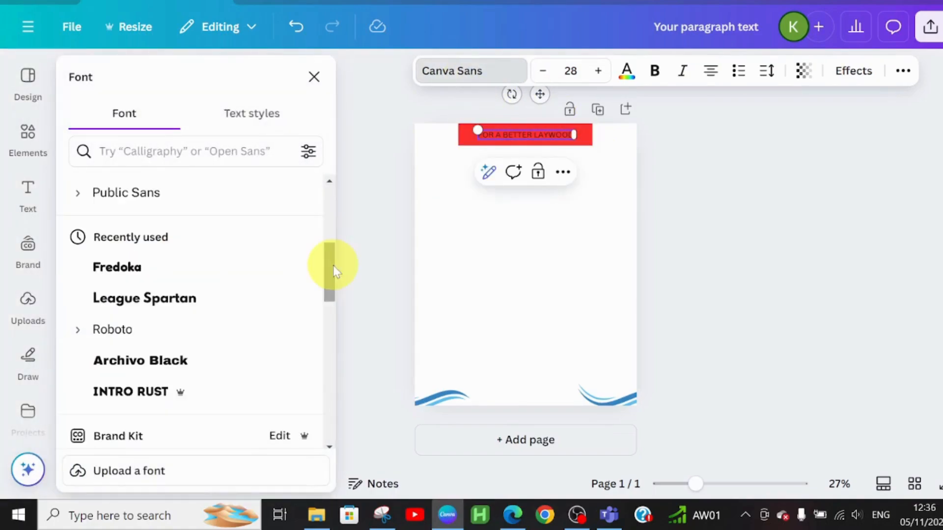
{"action": "left_click", "coordinate": [142, 303]}
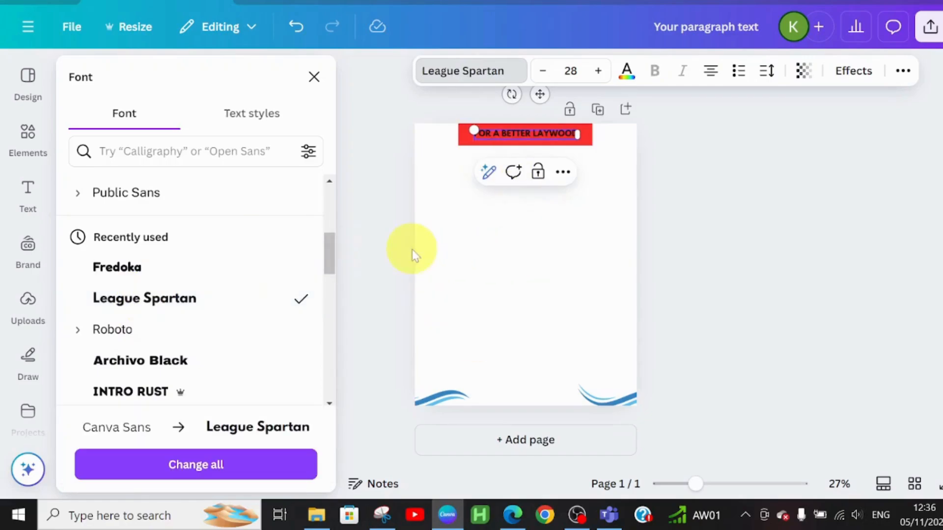
{"action": "left_click", "coordinate": [600, 75]}
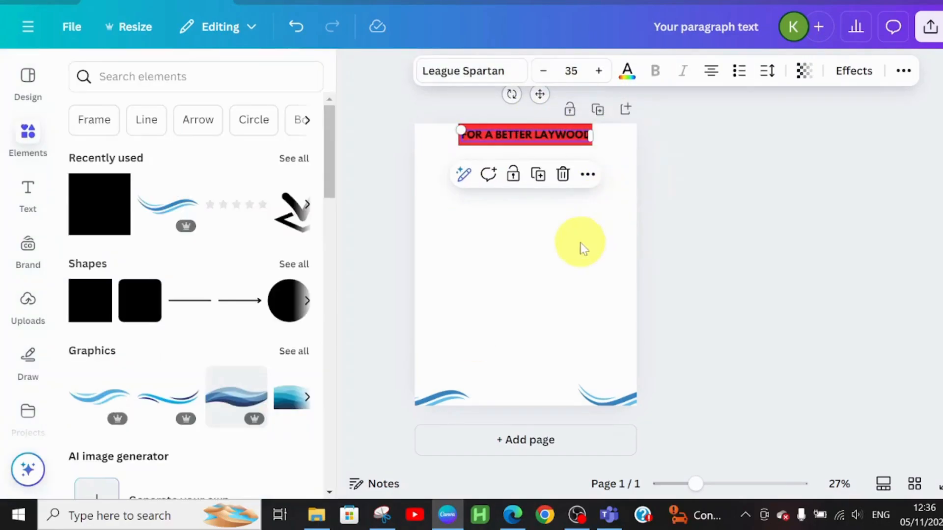
{"action": "left_click", "coordinate": [580, 245]}
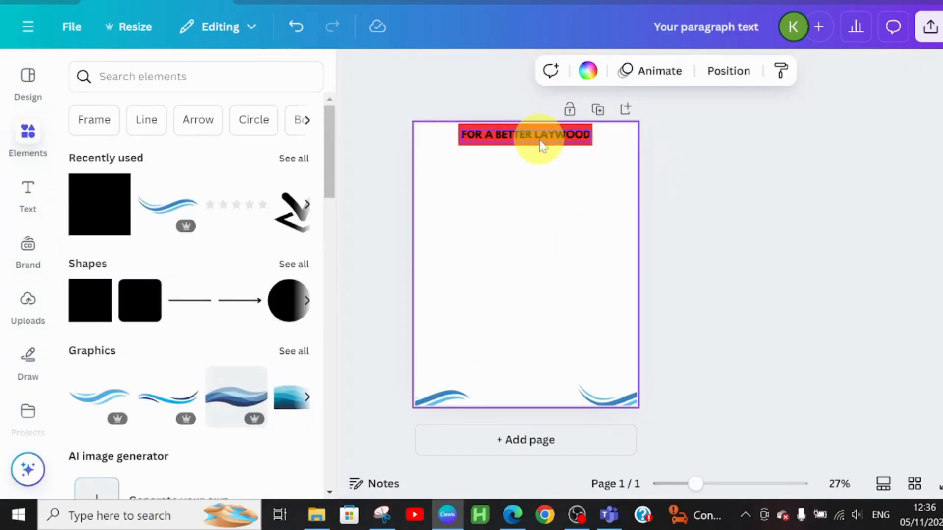
Move the red banner and its text slightly down from the page's top edge and colour the text white
{"action": "left_click", "coordinate": [541, 126]}
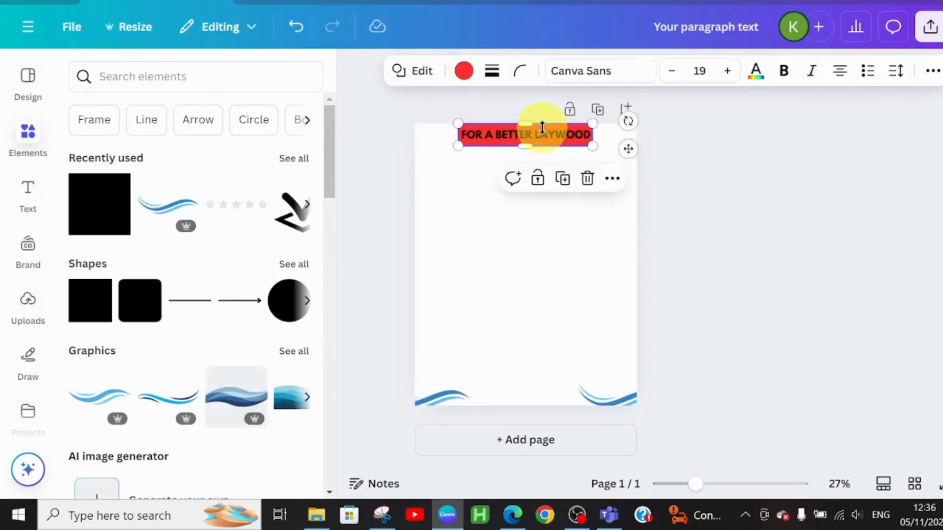
{"action": "left_click_drag", "start_coordinate": [527, 120], "coordinate": [527, 124]}
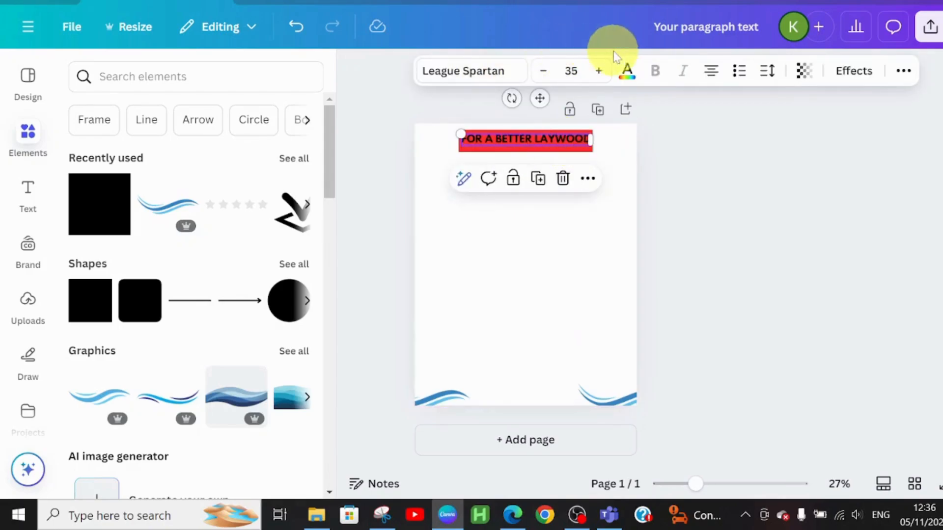
{"action": "left_click", "coordinate": [628, 74]}
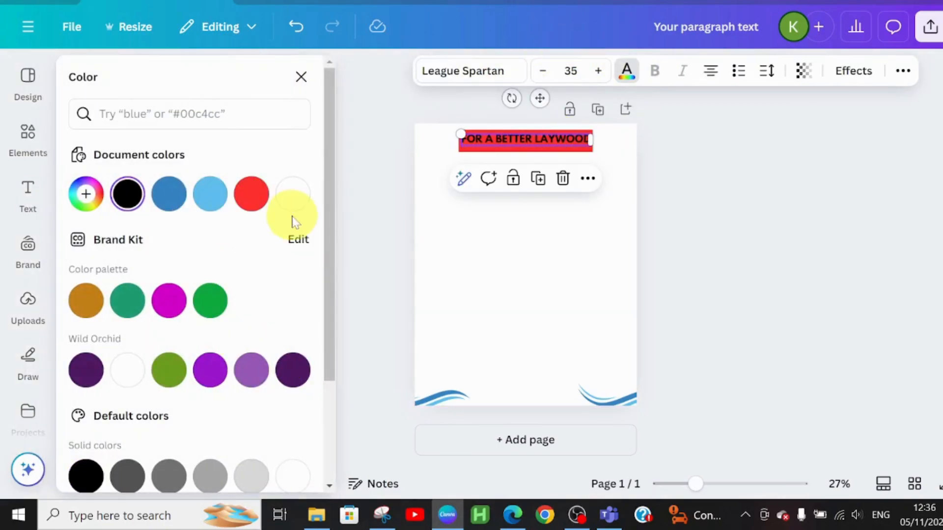
{"action": "left_click", "coordinate": [294, 196]}
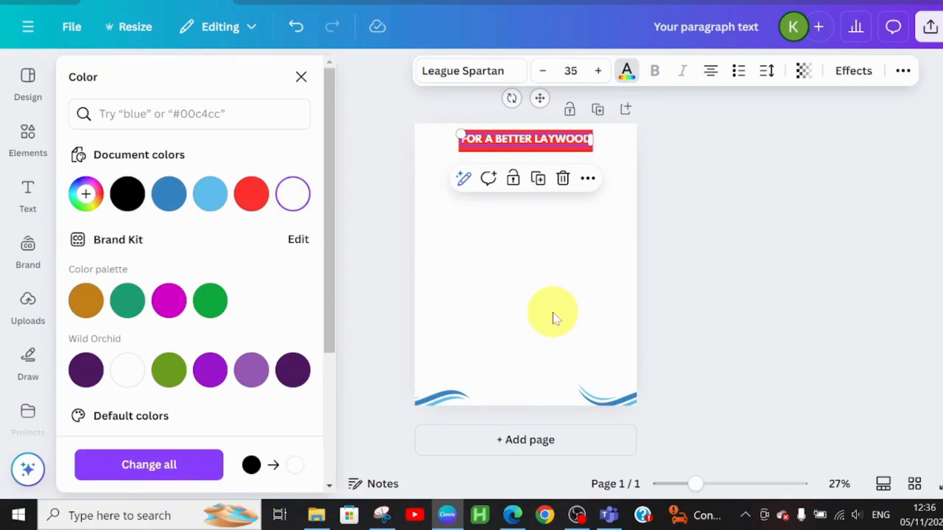
Reduce the height of the red banner so it fits closely around the slogan text
{"action": "left_click", "coordinate": [554, 318]}
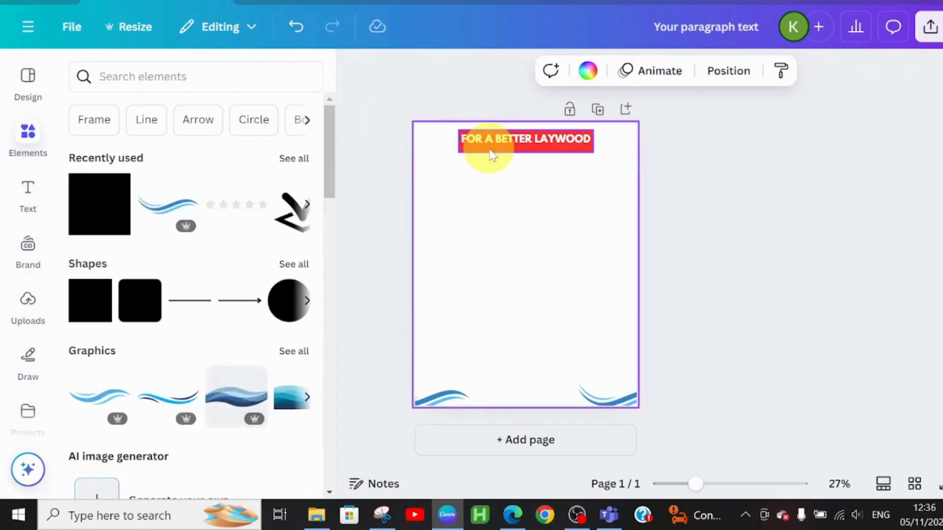
{"action": "left_click", "coordinate": [508, 154]}
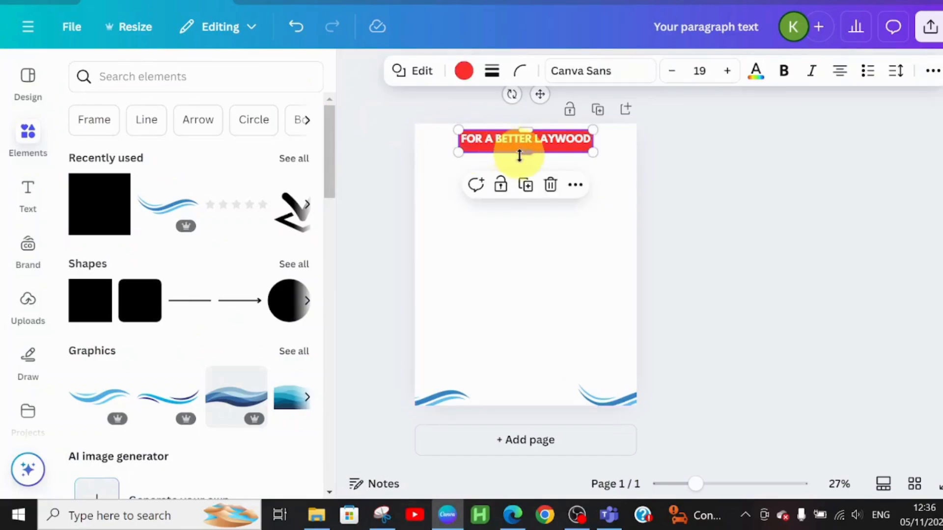
{"action": "left_click_drag", "start_coordinate": [525, 152], "coordinate": [526, 151]}
{"action": "left_click", "coordinate": [522, 288]}
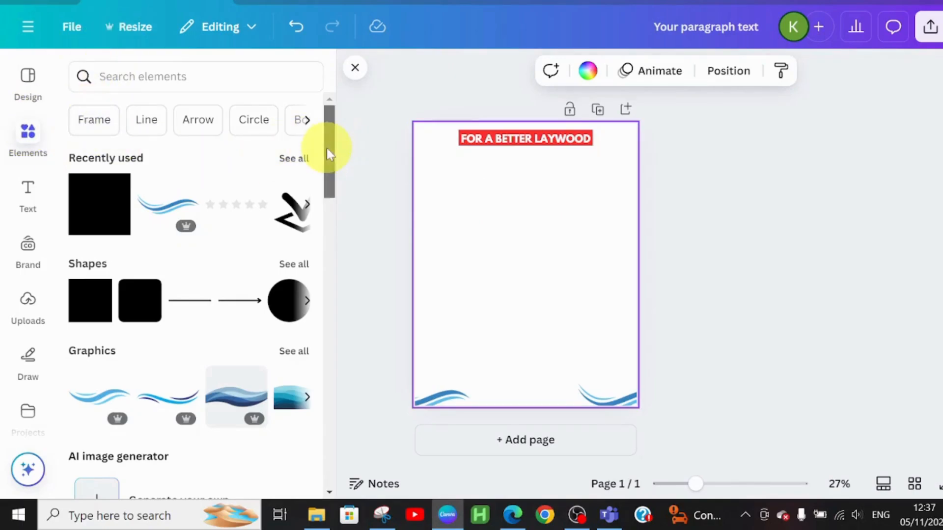
Add a circular frame centred just below the banner, enlarge it to about the banner's width and fill it with blue #3884c3
{"action": "left_click_drag", "start_coordinate": [326, 148], "coordinate": [347, 432]}
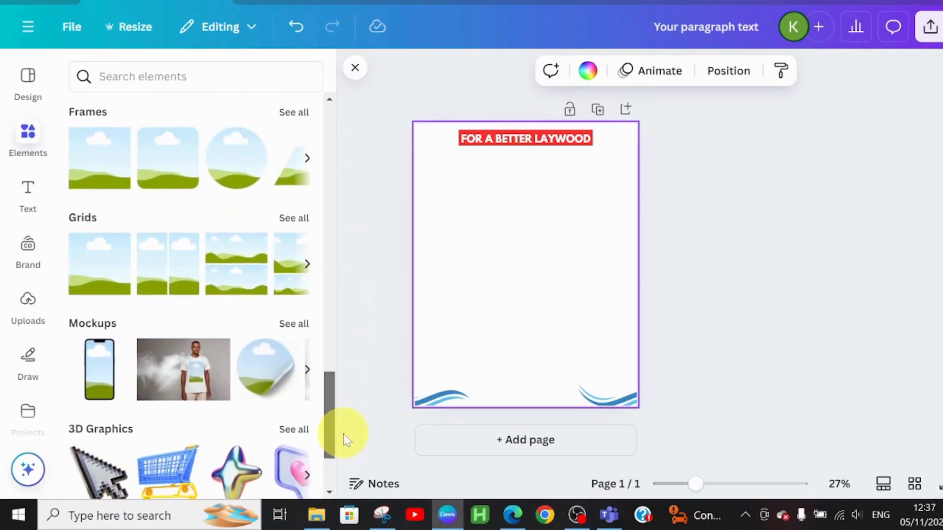
{"action": "left_click", "coordinate": [250, 193]}
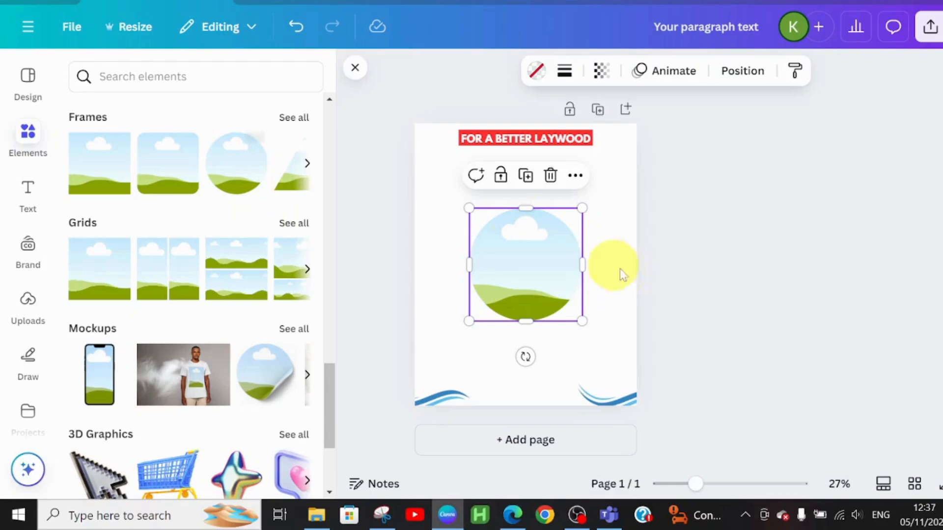
{"action": "left_click_drag", "start_coordinate": [557, 276], "coordinate": [555, 231]}
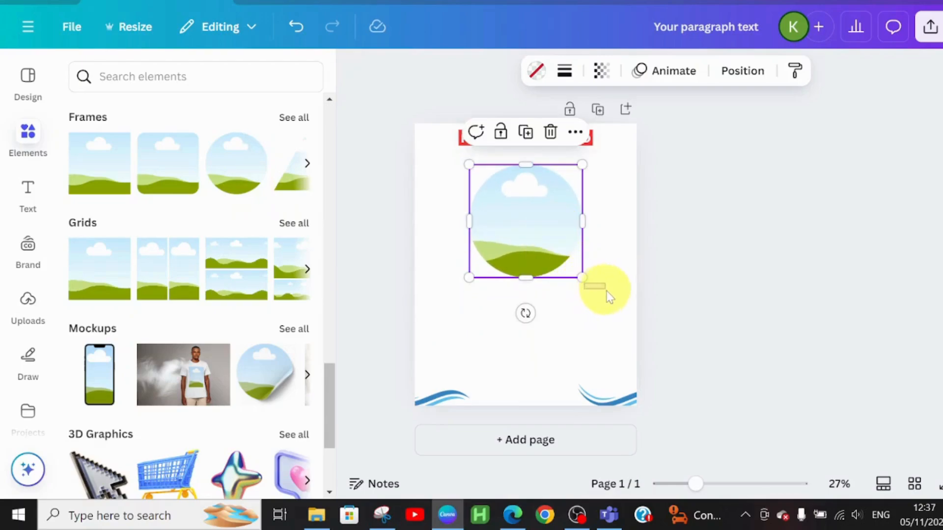
{"action": "left_click_drag", "start_coordinate": [608, 291], "coordinate": [604, 291]}
{"action": "left_click", "coordinate": [557, 243]}
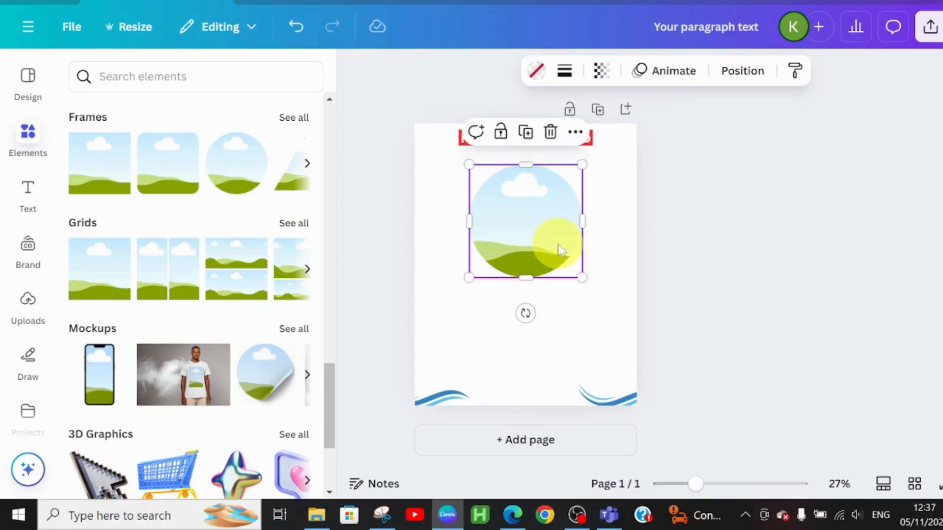
{"action": "left_click_drag", "start_coordinate": [469, 165], "coordinate": [461, 156]}
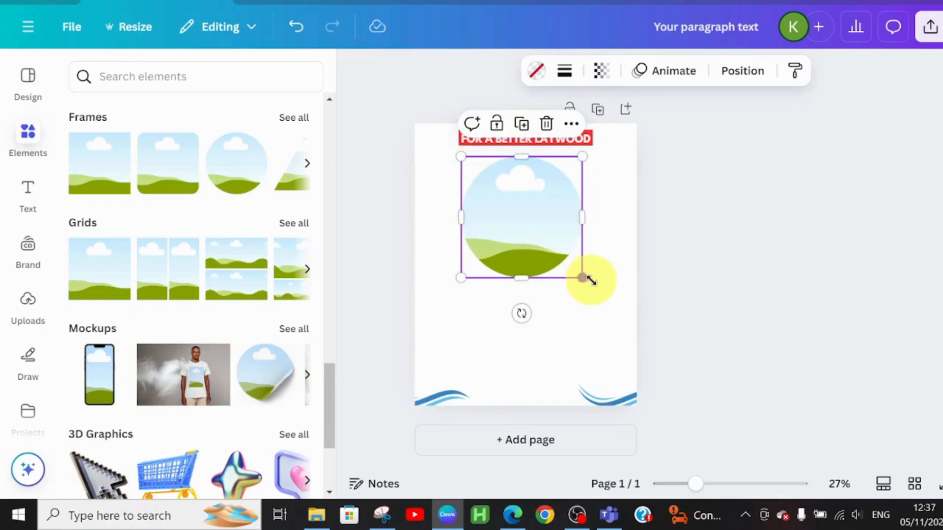
{"action": "left_click_drag", "start_coordinate": [585, 279], "coordinate": [592, 286]}
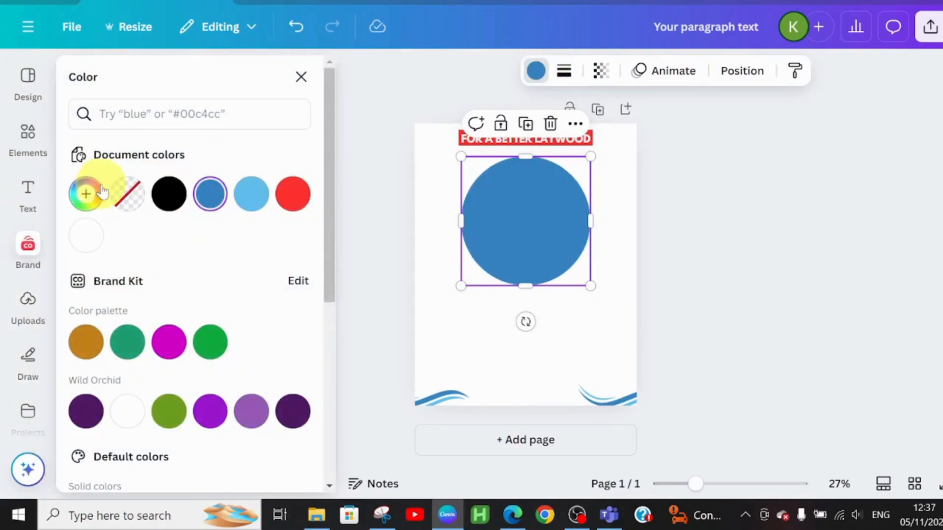
Add a second circular frame centred on the blue circle, enlarge it to nearly the same size and fill it with blue #3884c3
{"action": "left_click", "coordinate": [22, 156]}
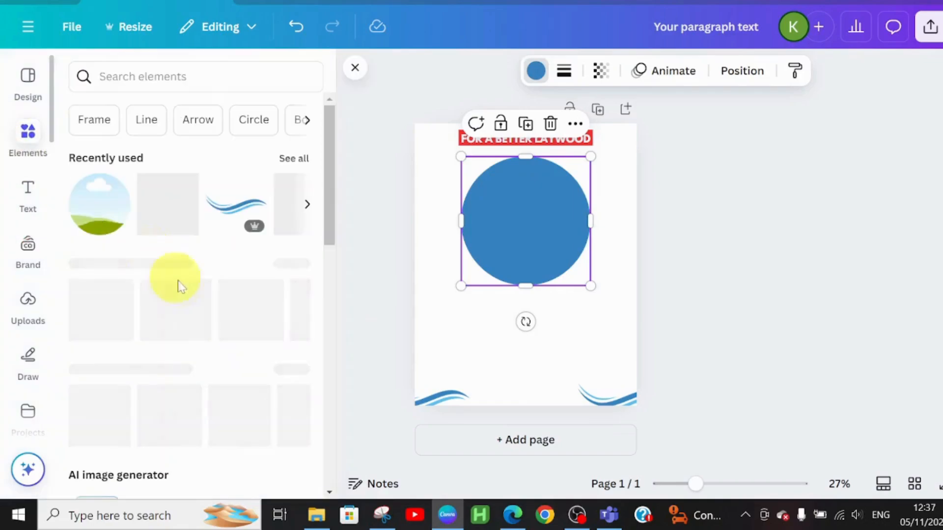
{"action": "left_click", "coordinate": [98, 204]}
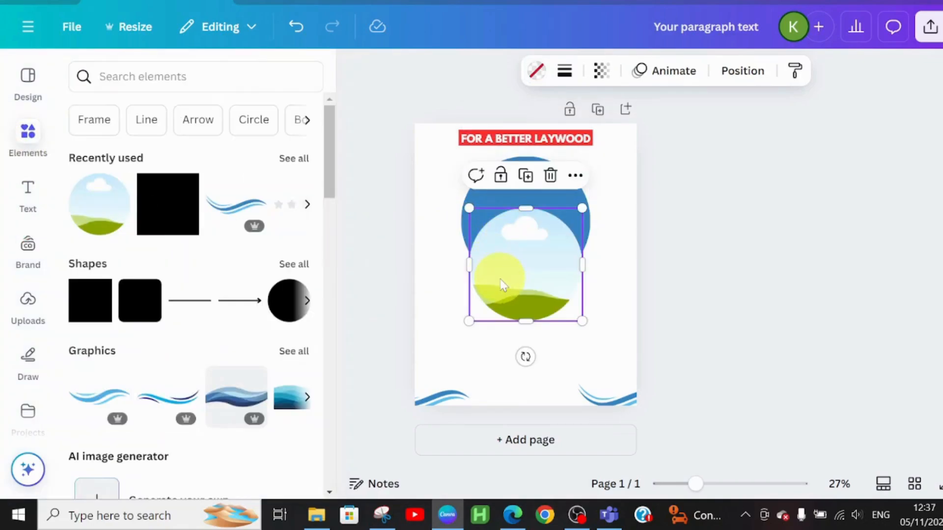
{"action": "left_click_drag", "start_coordinate": [500, 275], "coordinate": [499, 238]}
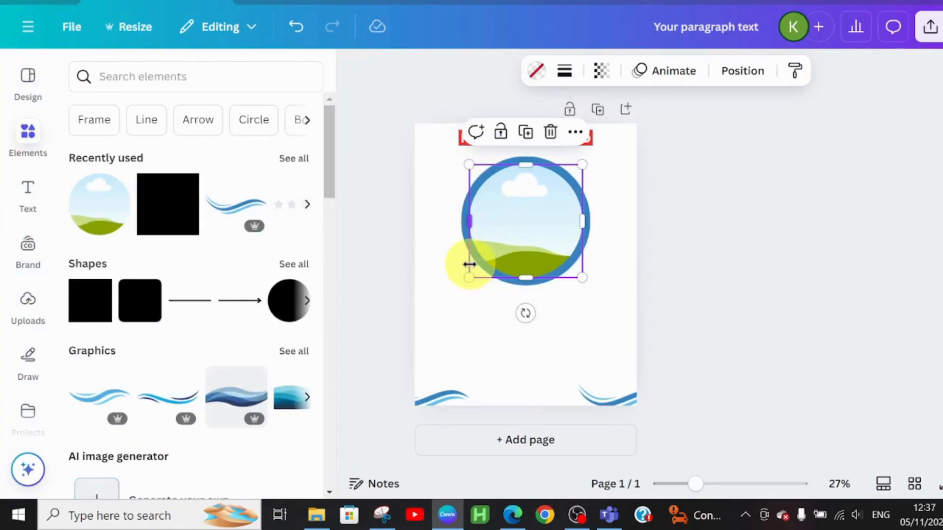
{"action": "left_click_drag", "start_coordinate": [469, 278], "coordinate": [464, 282]}
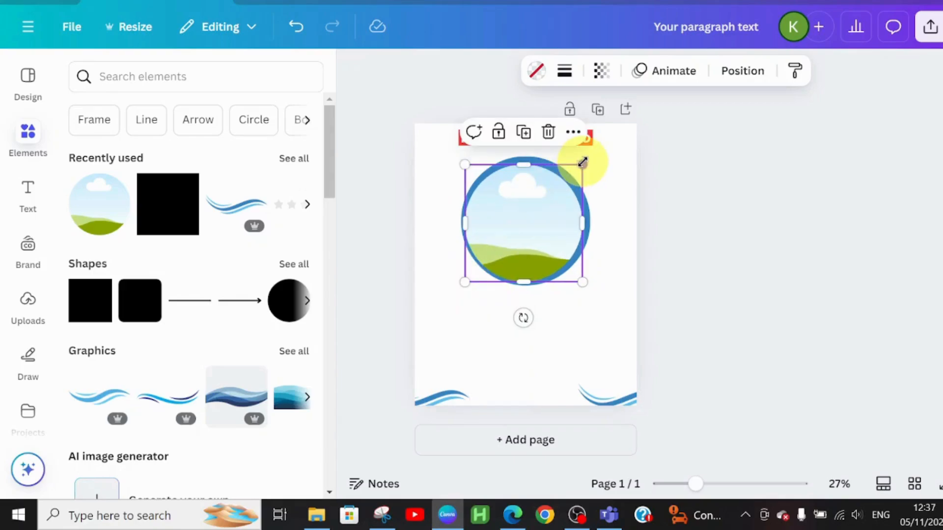
{"action": "left_click_drag", "start_coordinate": [583, 162], "coordinate": [585, 158]}
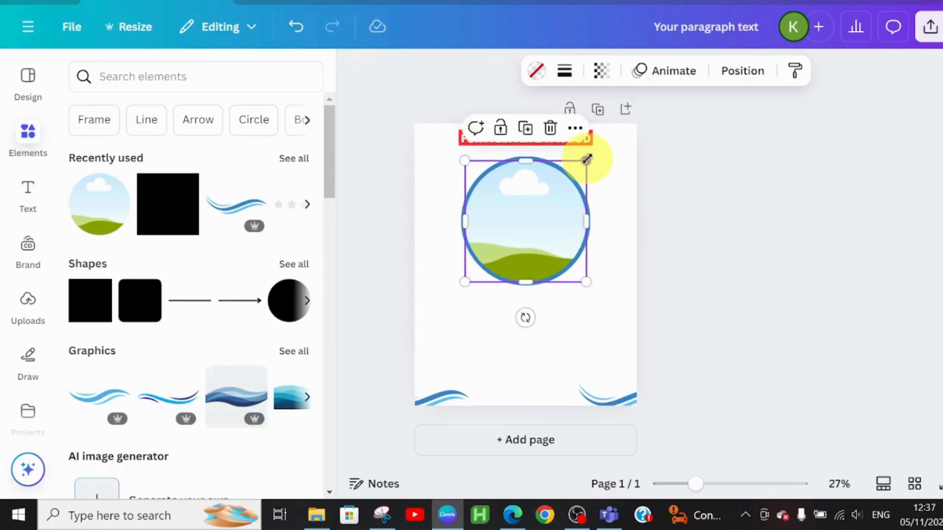
{"action": "left_click", "coordinate": [545, 71]}
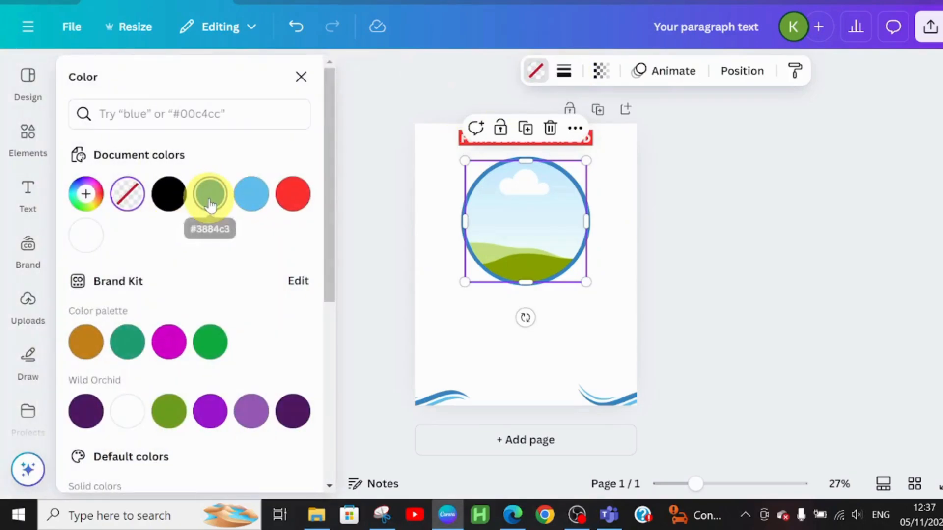
{"action": "left_click", "coordinate": [210, 197]}
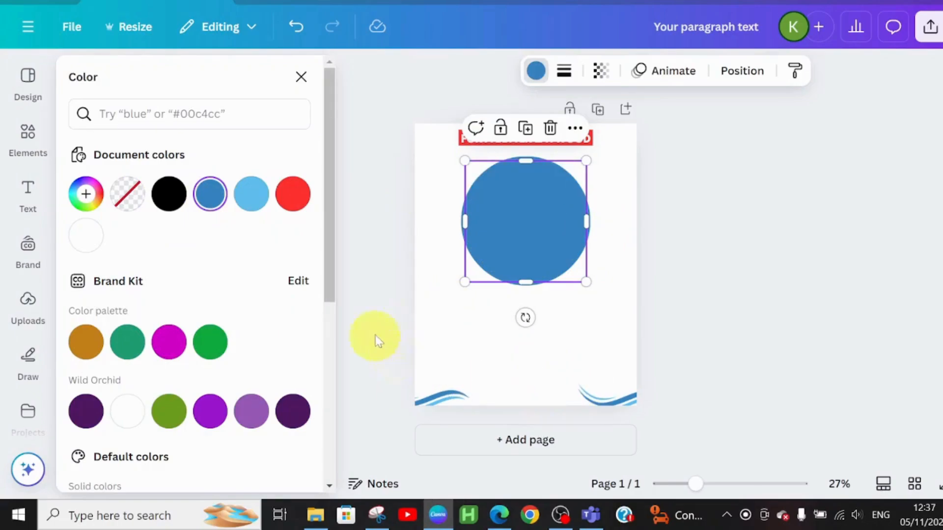
{"action": "left_click", "coordinate": [550, 364]}
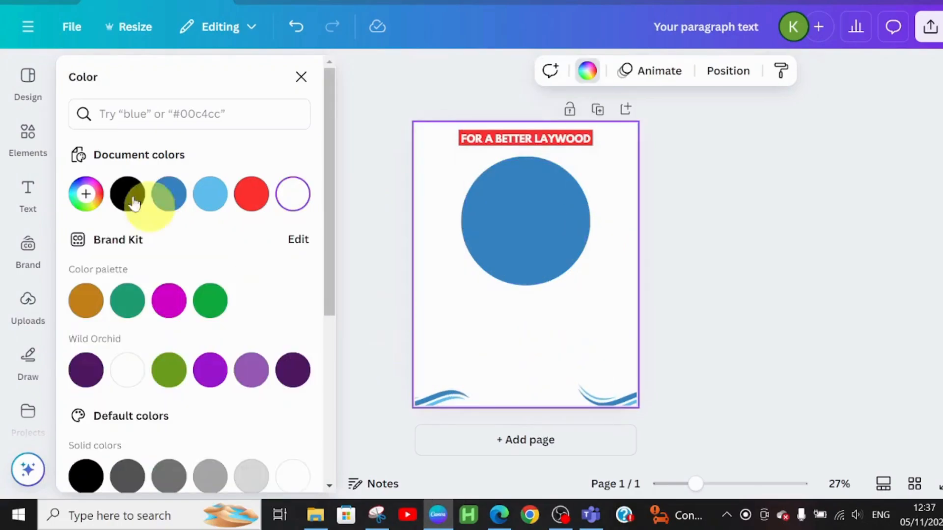
{"action": "left_click", "coordinate": [164, 196]}
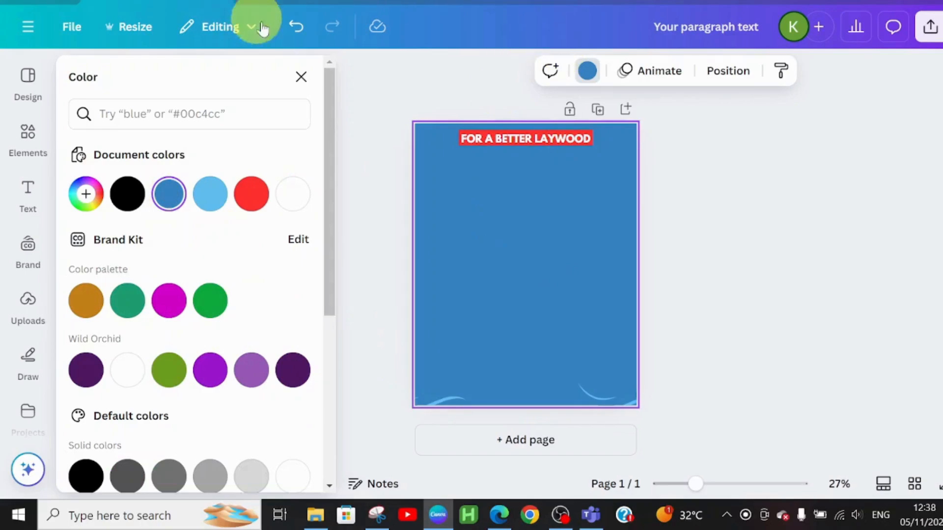
{"action": "left_click", "coordinate": [296, 31]}
Add another circular frame and centre it on the blue circle, leaving an even blue rim around it
{"action": "left_click", "coordinate": [562, 247]}
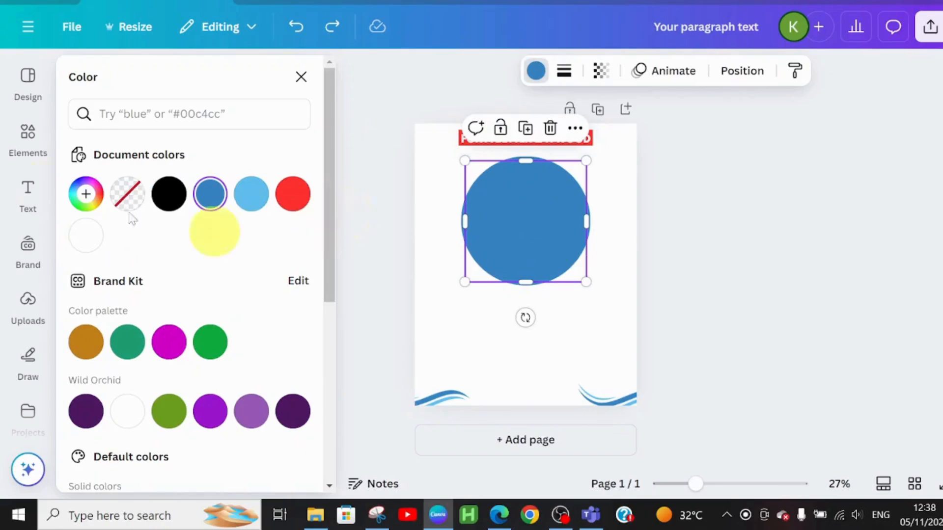
{"action": "left_click", "coordinate": [26, 140]}
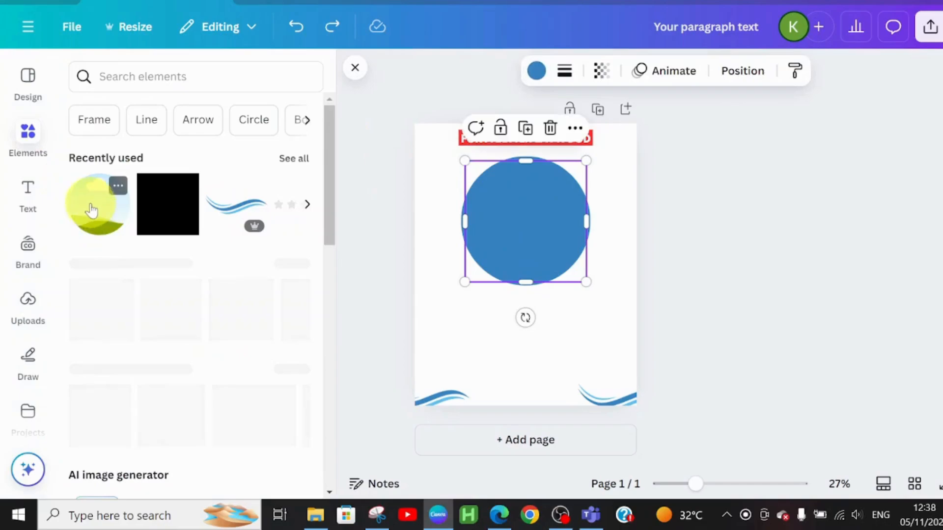
{"action": "left_click", "coordinate": [95, 204]}
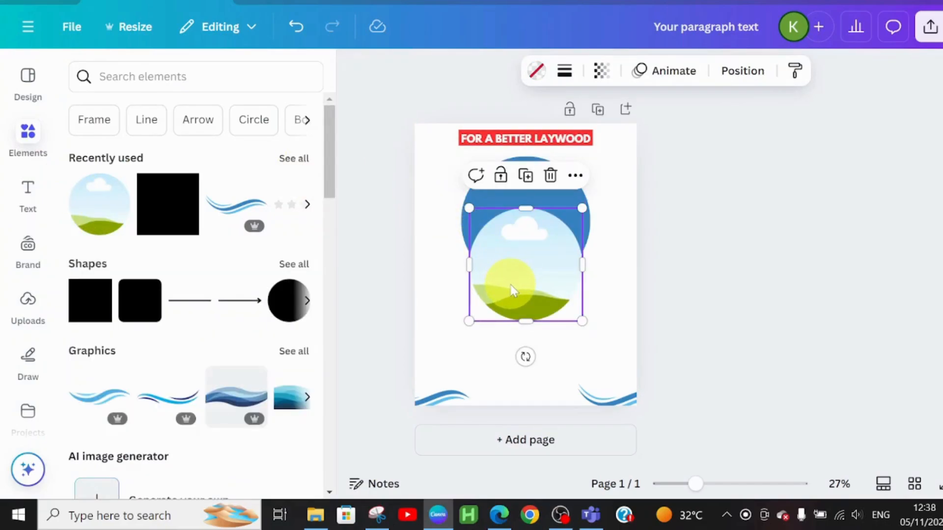
{"action": "left_click_drag", "start_coordinate": [511, 286], "coordinate": [510, 240]}
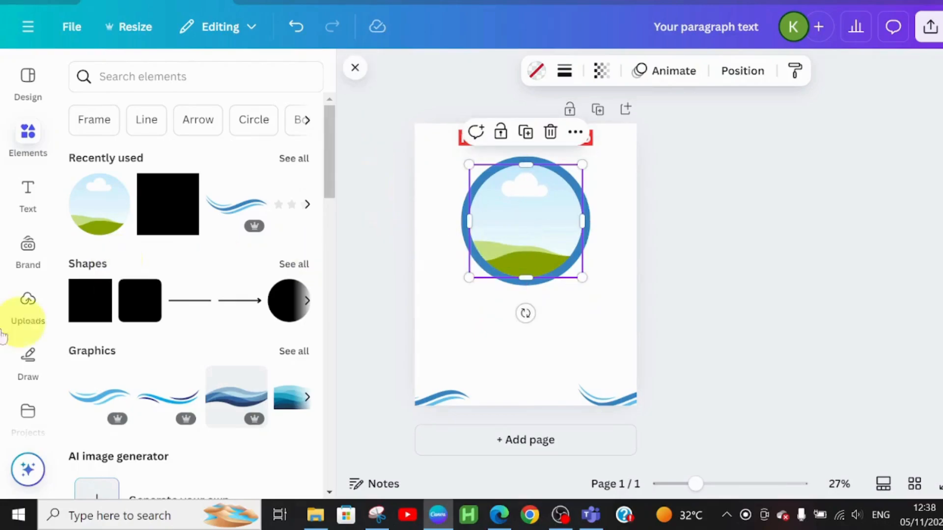
Insert the uploaded portrait of the smiling woman, remove its background and place it over the blue circle
{"action": "left_click", "coordinate": [29, 307]}
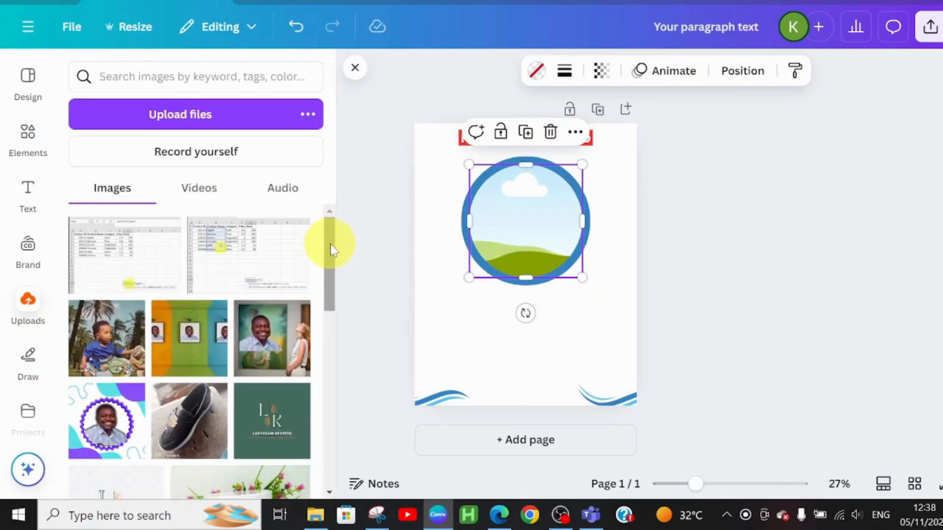
{"action": "left_click_drag", "start_coordinate": [332, 252], "coordinate": [344, 515]}
{"action": "left_click_drag", "start_coordinate": [330, 385], "coordinate": [308, 507]}
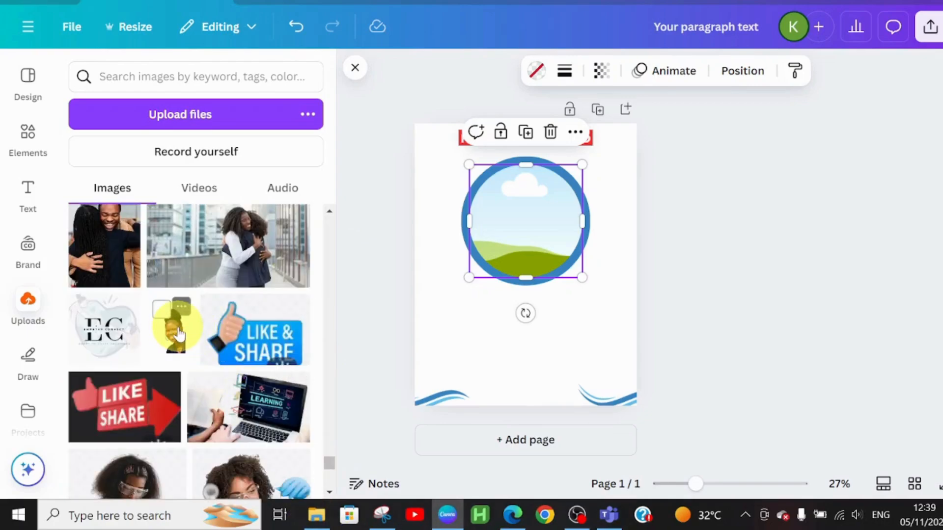
{"action": "left_click", "coordinate": [179, 335]}
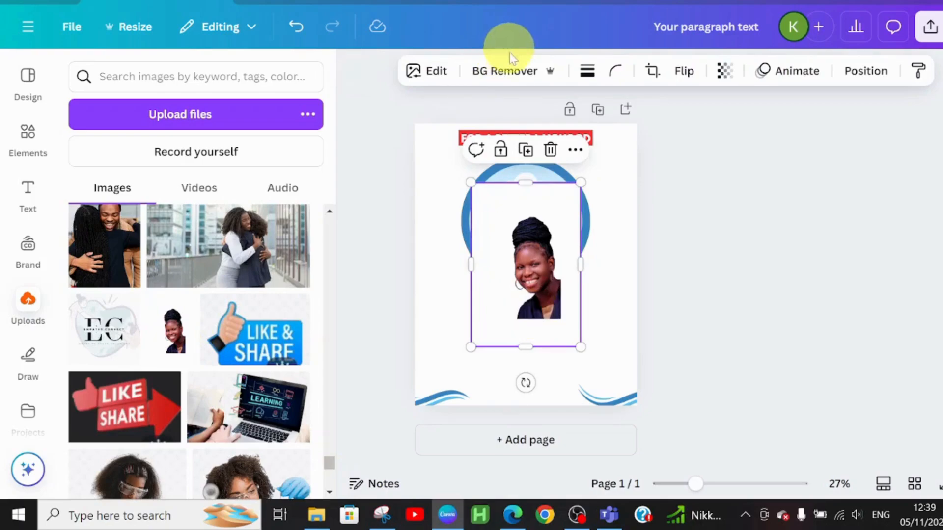
{"action": "left_click", "coordinate": [510, 72]}
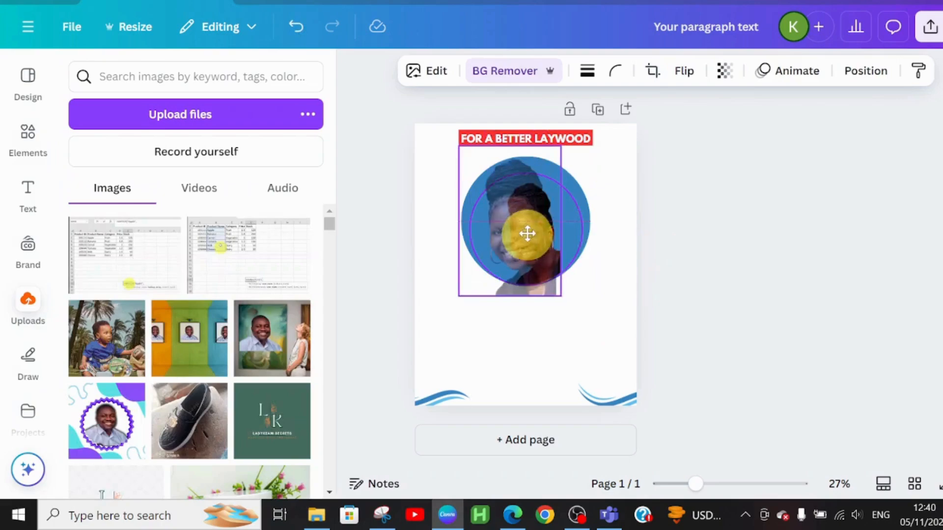
{"action": "left_click_drag", "start_coordinate": [526, 233], "coordinate": [546, 233]}
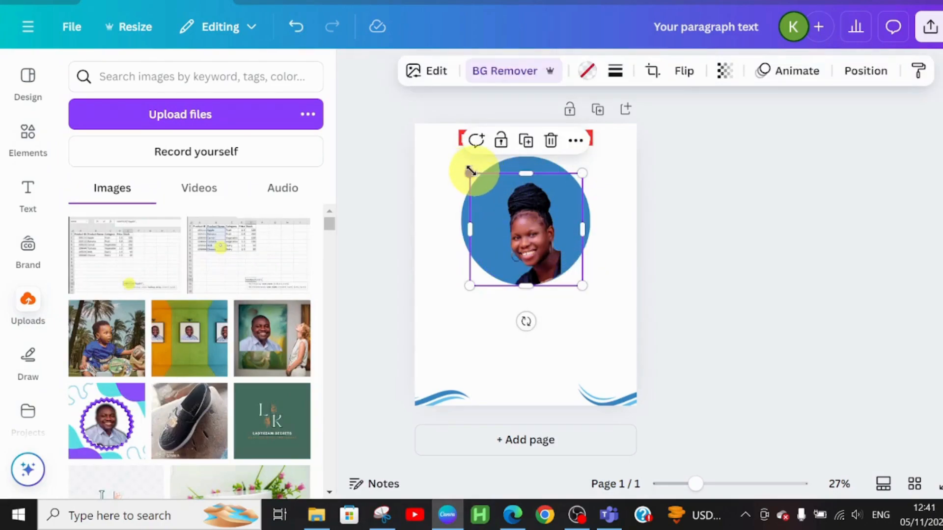
Enlarge the portrait and centre it over the blue circle, and nudge the slogan text slightly up on the banner
{"action": "left_click_drag", "start_coordinate": [469, 172], "coordinate": [435, 140]}
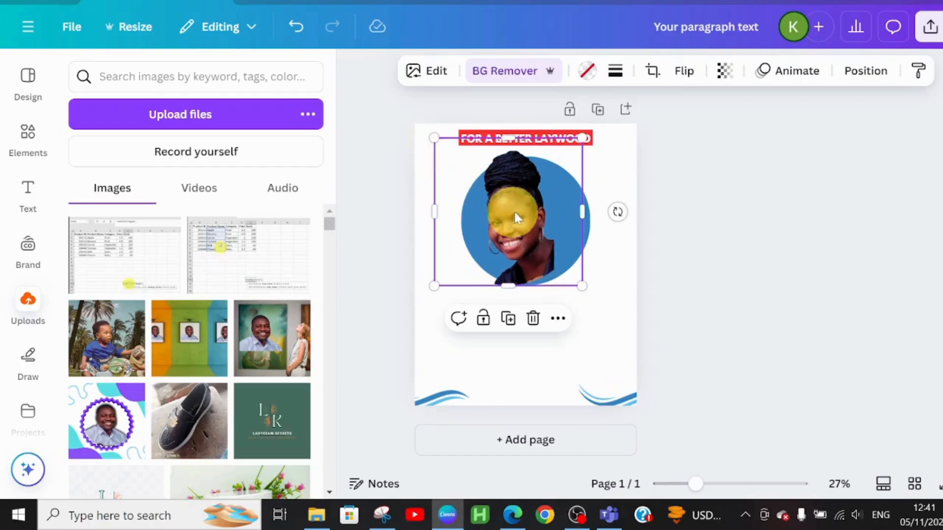
{"action": "left_click_drag", "start_coordinate": [515, 216], "coordinate": [521, 208]}
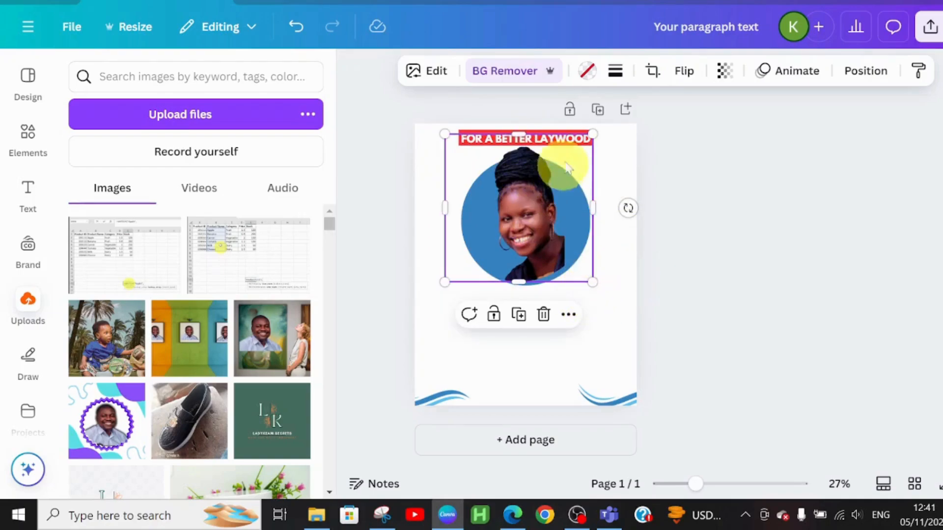
{"action": "left_click", "coordinate": [612, 154]}
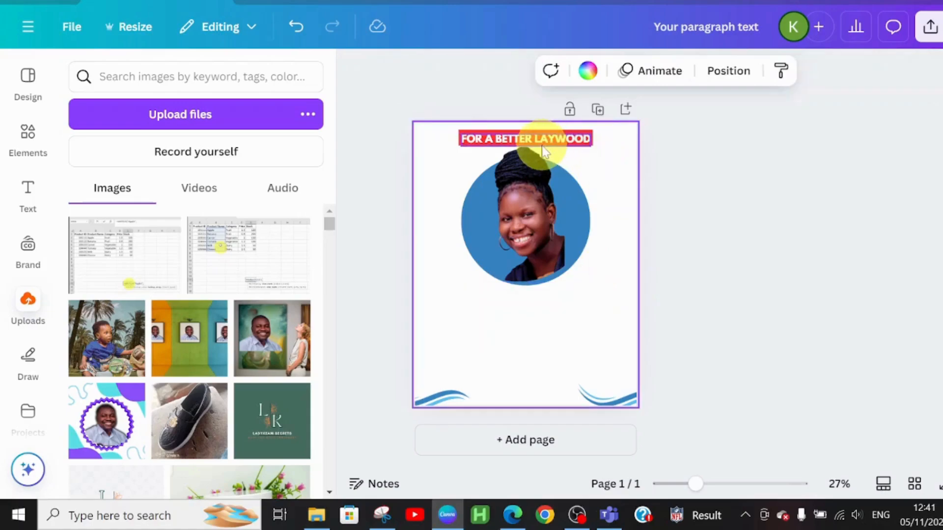
{"action": "left_click", "coordinate": [563, 140]}
Add a square shape, stretch it into a wide rectangle below the portrait circle and fill it with the banner's red
{"action": "left_click", "coordinate": [28, 193]}
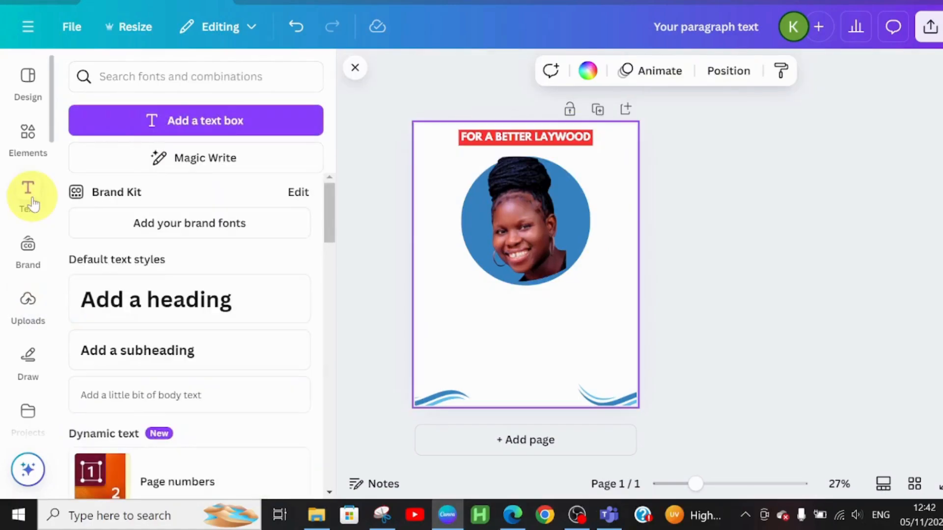
{"action": "left_click", "coordinate": [28, 137]}
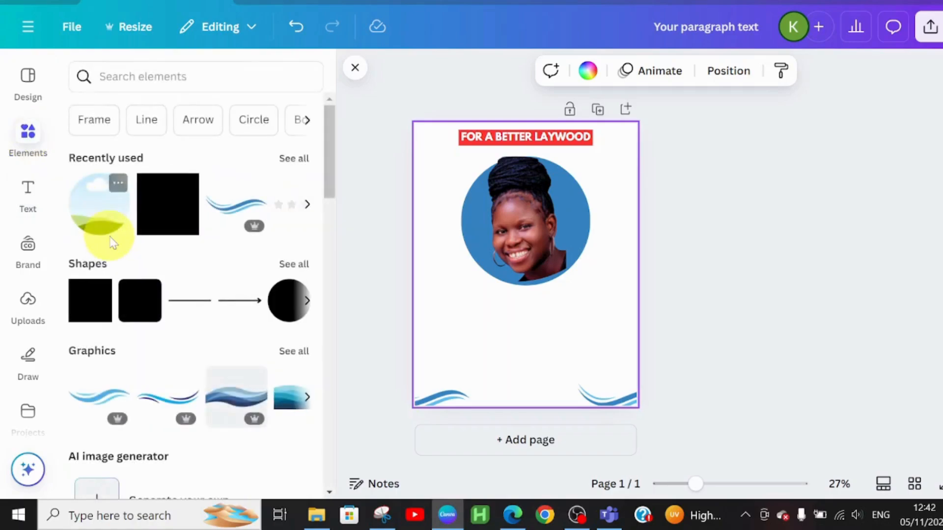
{"action": "left_click", "coordinate": [162, 205]}
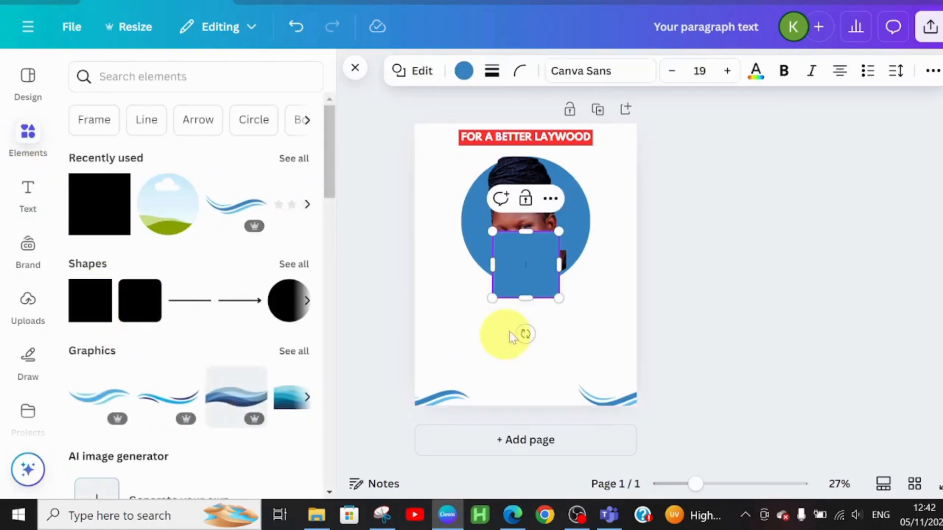
{"action": "left_click_drag", "start_coordinate": [509, 248], "coordinate": [452, 317]}
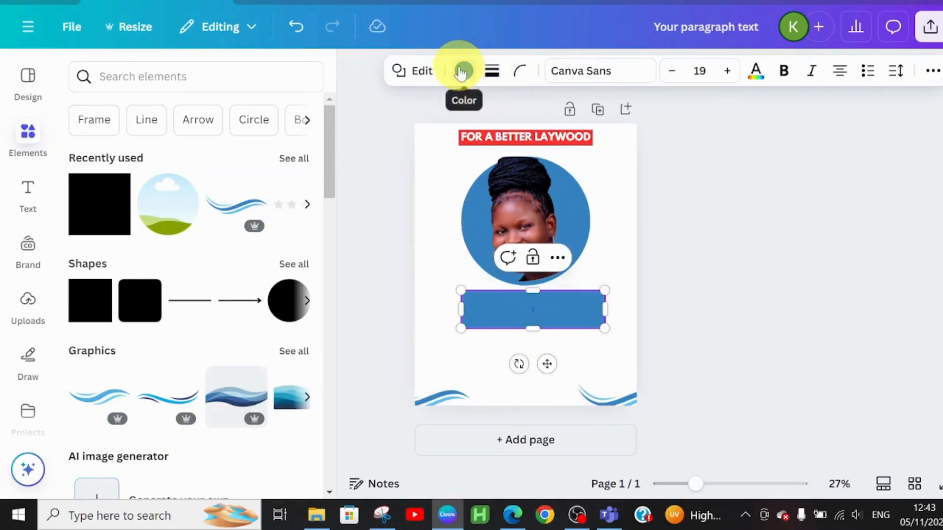
{"action": "left_click", "coordinate": [293, 194]}
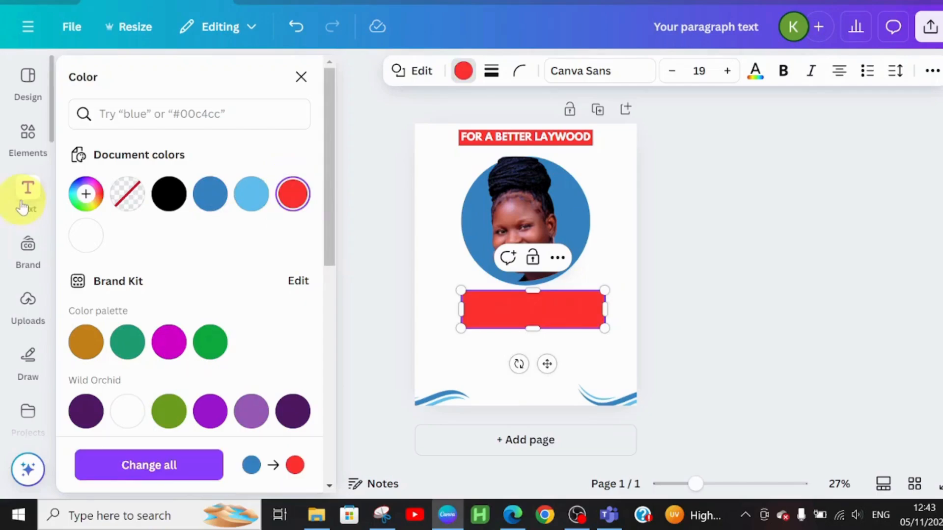
Add a new text box and move it onto the red rectangle below the portrait
{"action": "left_click", "coordinate": [22, 206]}
{"action": "left_click", "coordinate": [196, 126]}
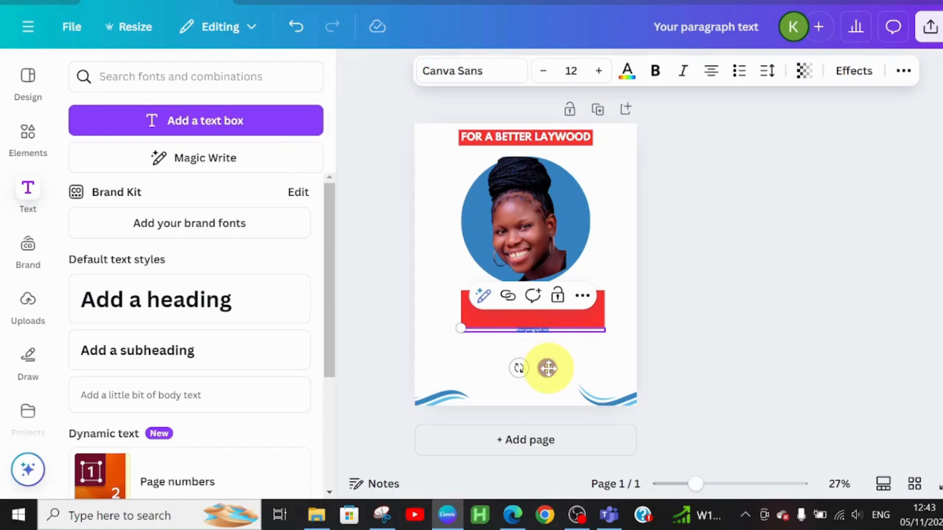
{"action": "left_click_drag", "start_coordinate": [547, 368], "coordinate": [546, 347]}
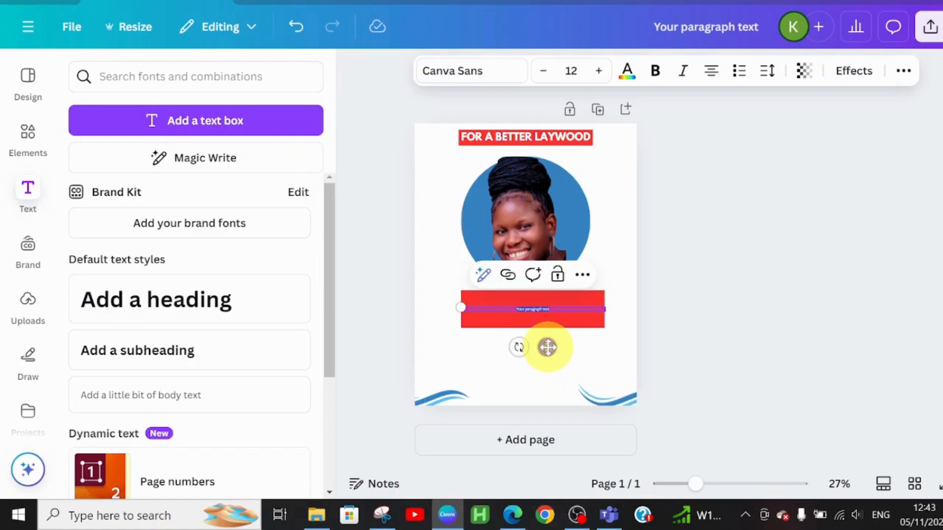
Format the new text in League Spartan at size 60
{"action": "left_click", "coordinate": [449, 70]}
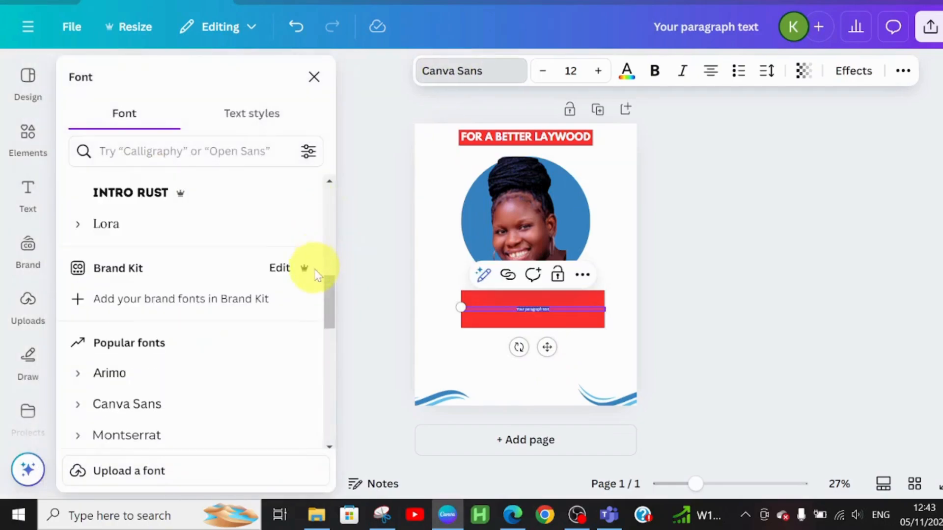
{"action": "left_click_drag", "start_coordinate": [326, 281], "coordinate": [330, 204]}
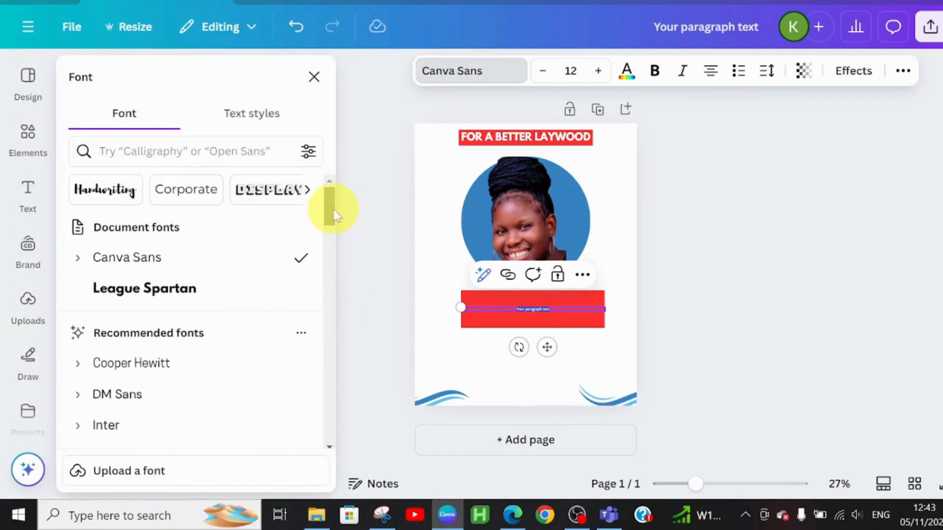
{"action": "left_click", "coordinate": [210, 291]}
{"action": "left_click", "coordinate": [602, 70]}
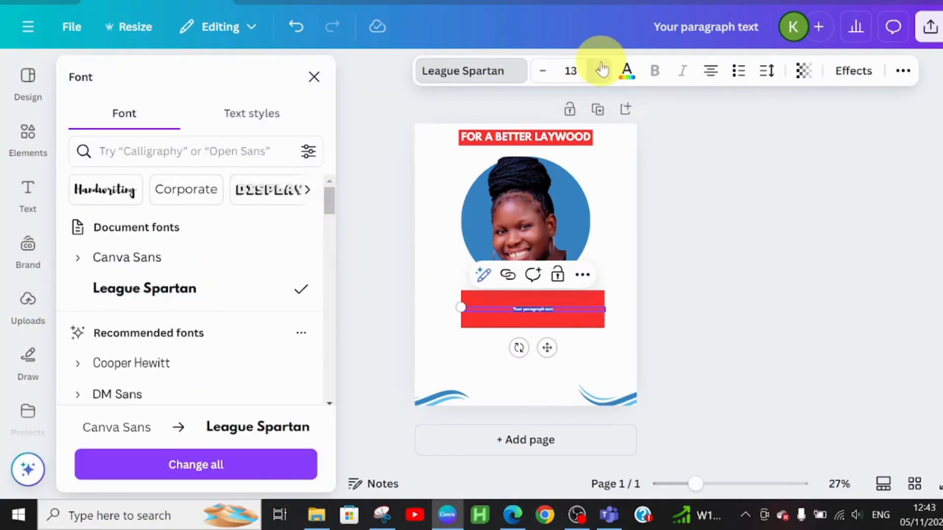
{"action": "left_click", "coordinate": [601, 69]}
{"action": "left_click", "coordinate": [602, 70]}
{"action": "left_click", "coordinate": [601, 69]}
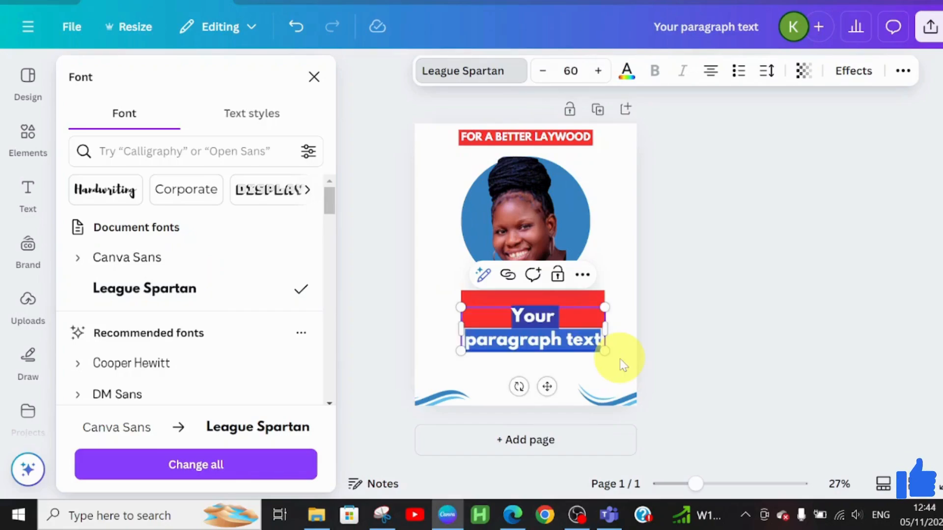
Replace the placeholder with VOTE and the candidate's full name in capitals, and widen the raised text box so it fits on one line
{"action": "type", "text": "VOTE"}
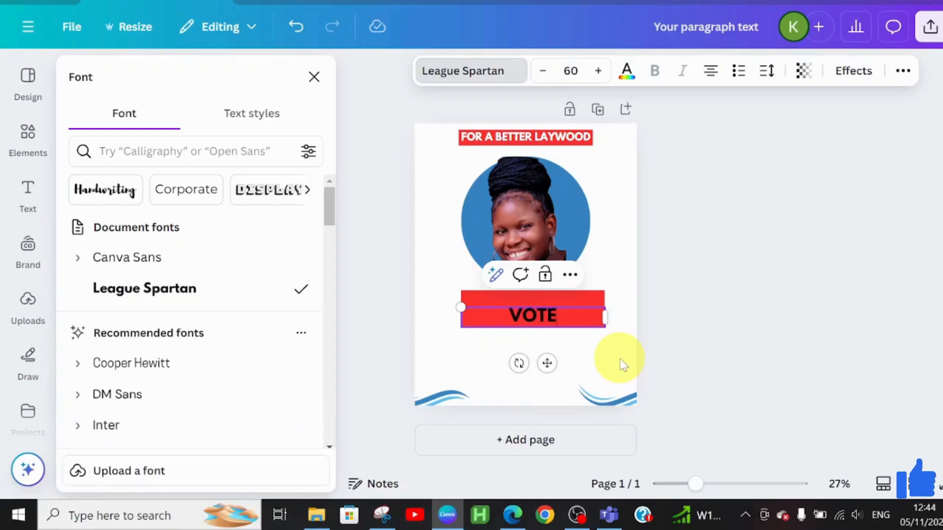
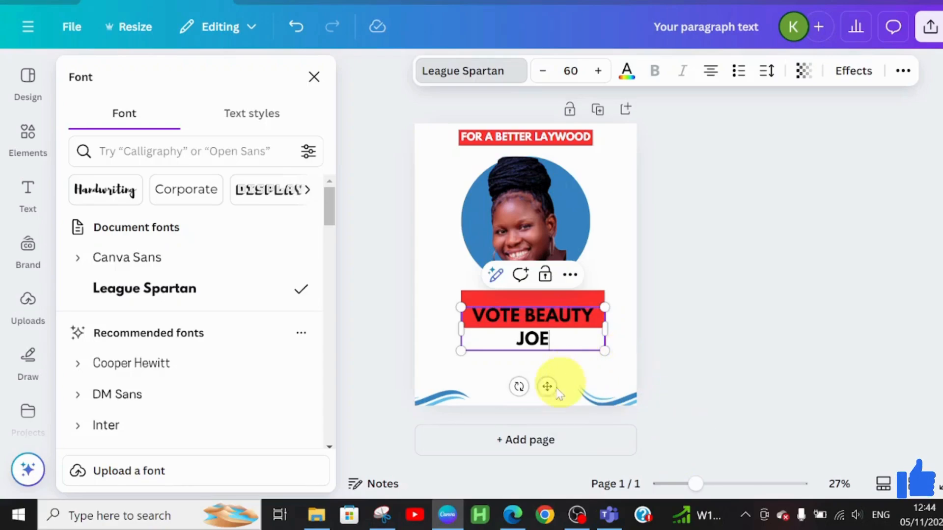
{"action": "left_click_drag", "start_coordinate": [547, 386], "coordinate": [547, 371]}
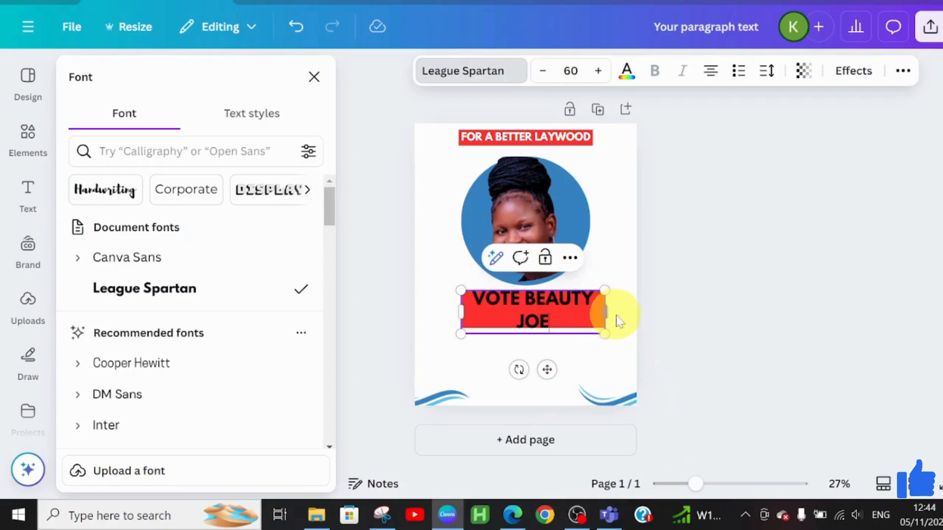
{"action": "left_click_drag", "start_coordinate": [617, 318], "coordinate": [635, 316]}
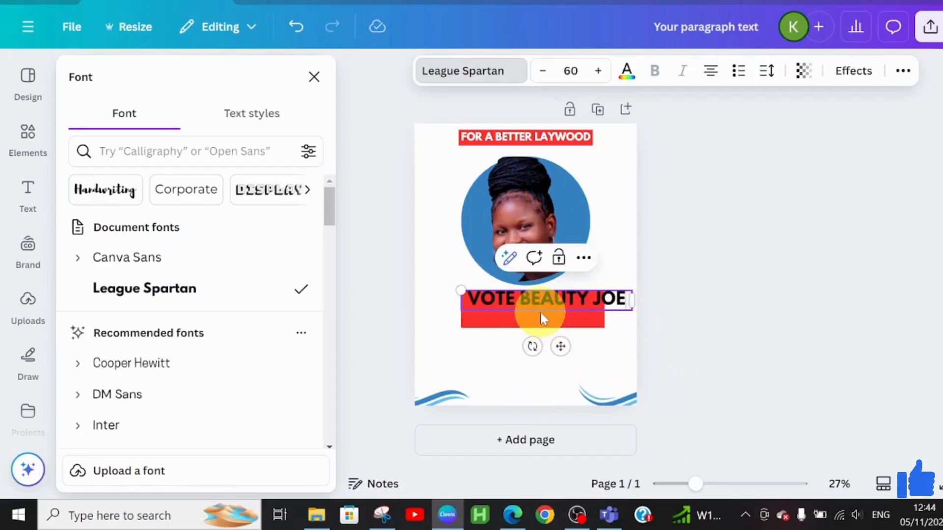
Widen the red rectangle to match the vote text and centre the text vertically on it
{"action": "left_click", "coordinate": [573, 316]}
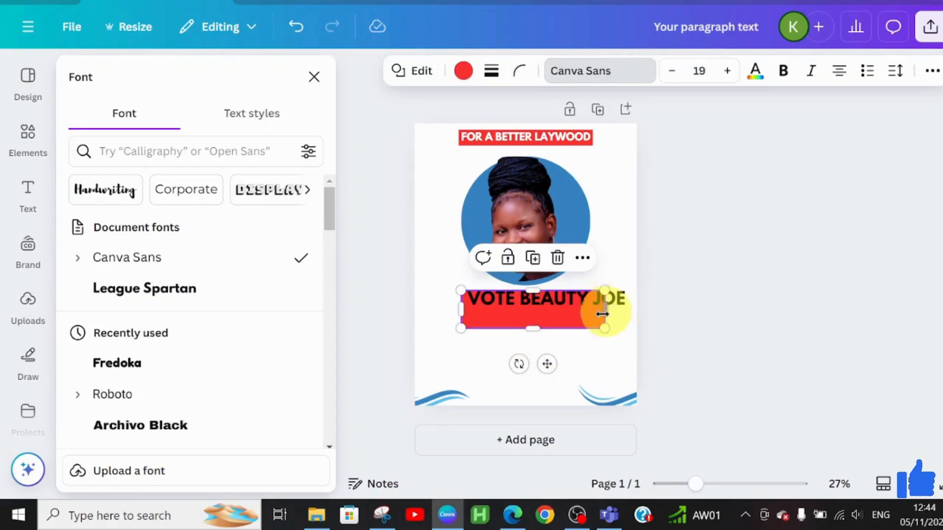
{"action": "left_click_drag", "start_coordinate": [608, 308], "coordinate": [631, 305]}
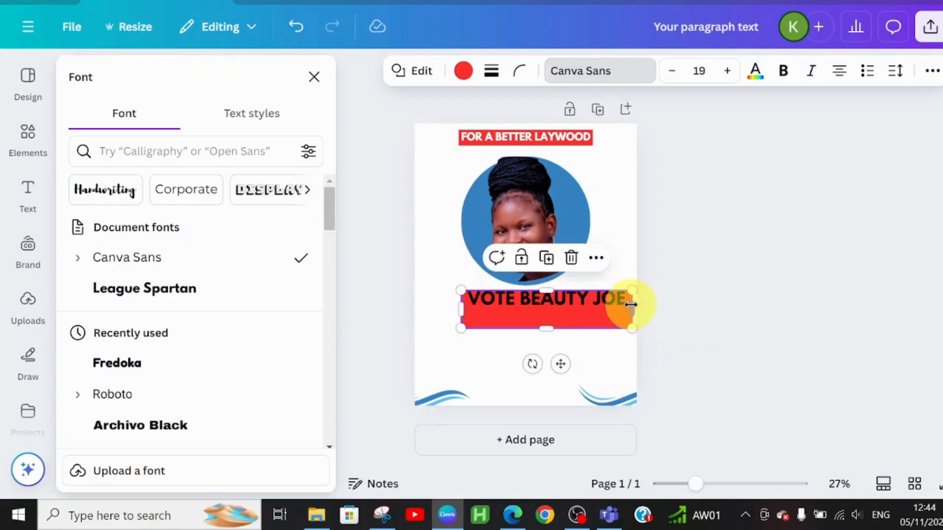
{"action": "left_click", "coordinate": [495, 296]}
{"action": "left_click_drag", "start_coordinate": [496, 297], "coordinate": [496, 308]}
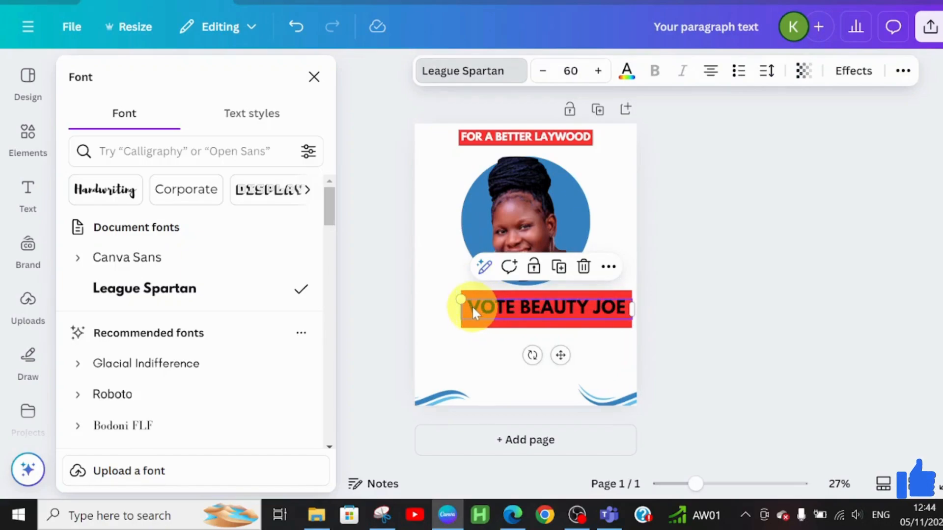
Recolour the whole vote text white (#ffffff)
{"action": "double_click", "coordinate": [472, 307]}
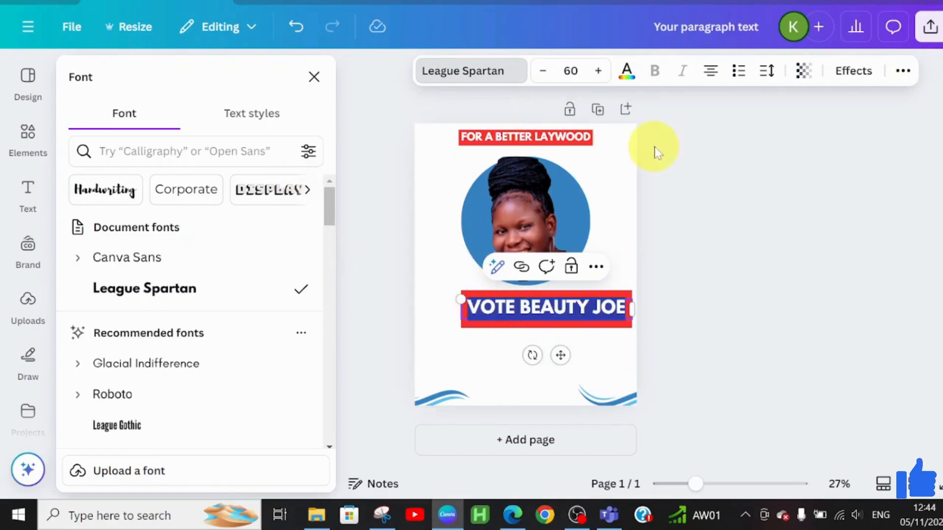
{"action": "left_click", "coordinate": [624, 73]}
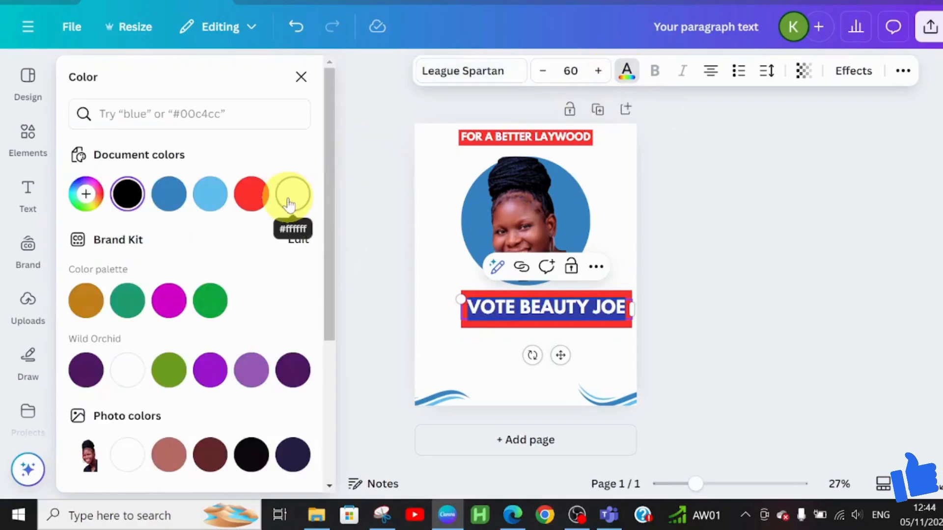
{"action": "left_click", "coordinate": [291, 202]}
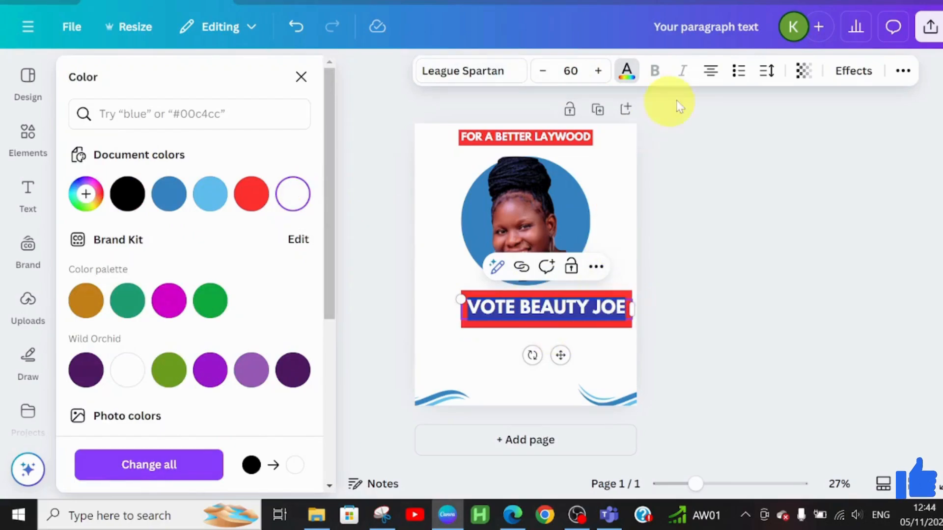
{"action": "left_click", "coordinate": [595, 294]}
{"action": "left_click", "coordinate": [567, 308]}
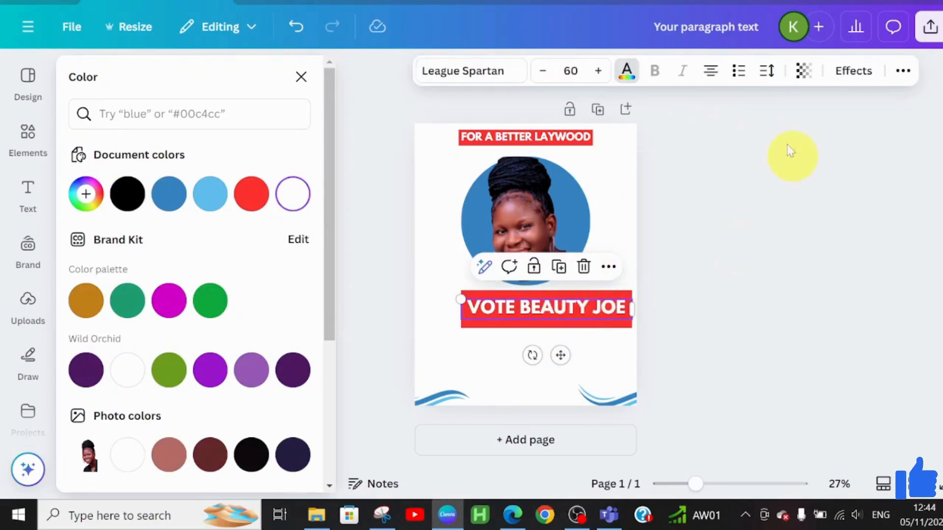
Set the vote text's line spacing to 2.5, keeping its letter spacing at 0
{"action": "left_click", "coordinate": [766, 71]}
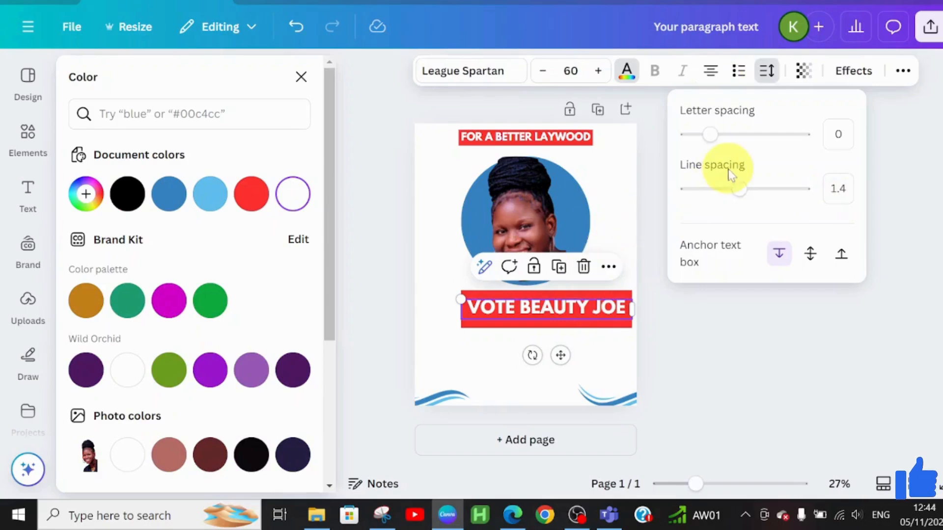
{"action": "left_click_drag", "start_coordinate": [739, 189], "coordinate": [808, 191]}
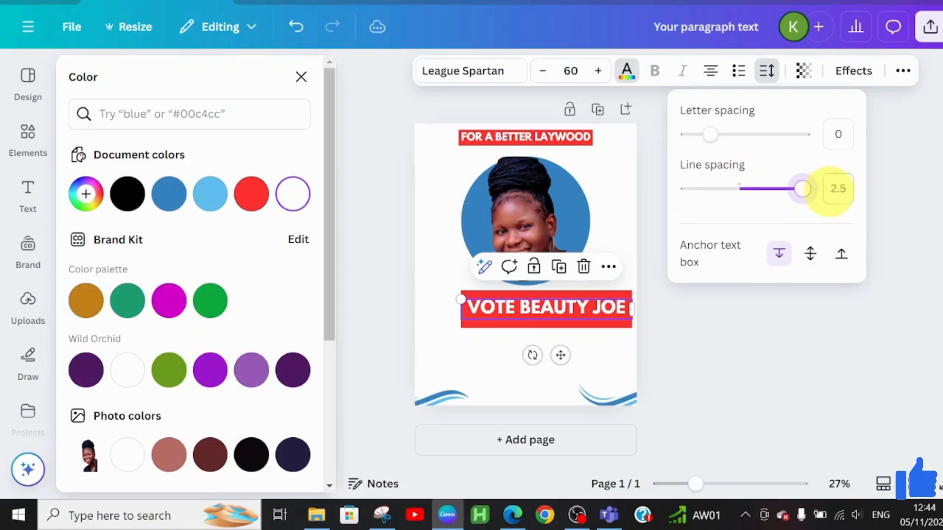
{"action": "mouse_move", "coordinate": [712, 135]}
{"action": "left_mouse_down"}
{"action": "mouse_move", "coordinate": [726, 133]}
{"action": "mouse_move", "coordinate": [698, 136]}
{"action": "mouse_move", "coordinate": [710, 135]}
{"action": "left_mouse_up"}
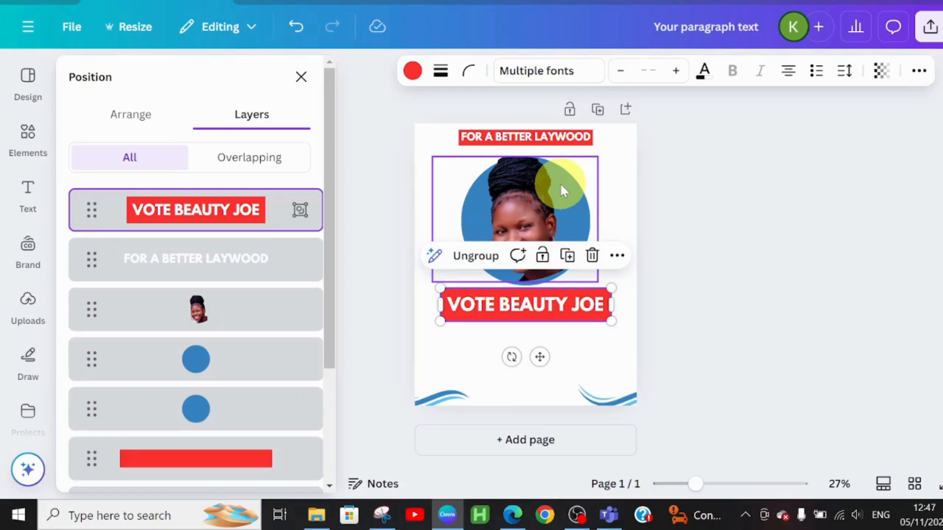
Centre-align the slogan banner, the portrait and the grouped vote block on a common vertical axis
{"action": "left_click", "coordinate": [469, 137], "text": "shift"}
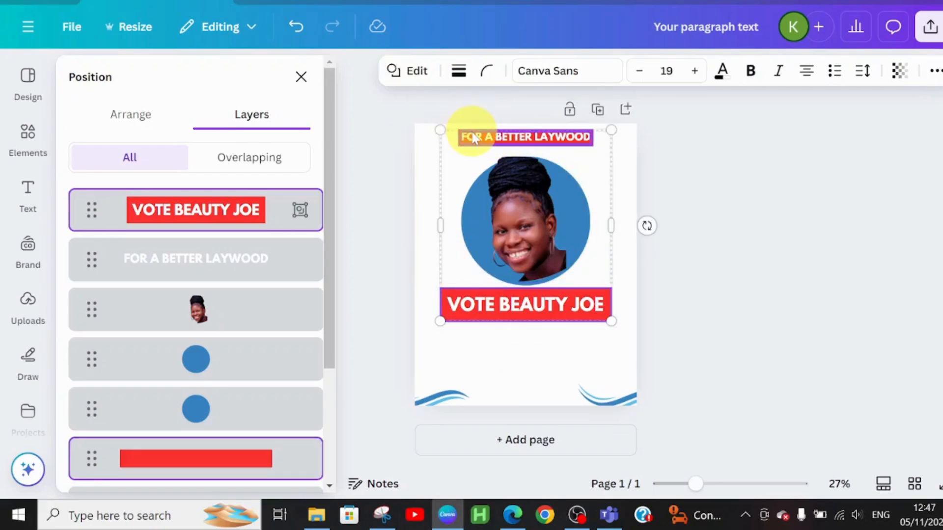
{"action": "left_click", "coordinate": [474, 137], "text": "shift"}
{"action": "left_click", "coordinate": [496, 195], "text": "shift"}
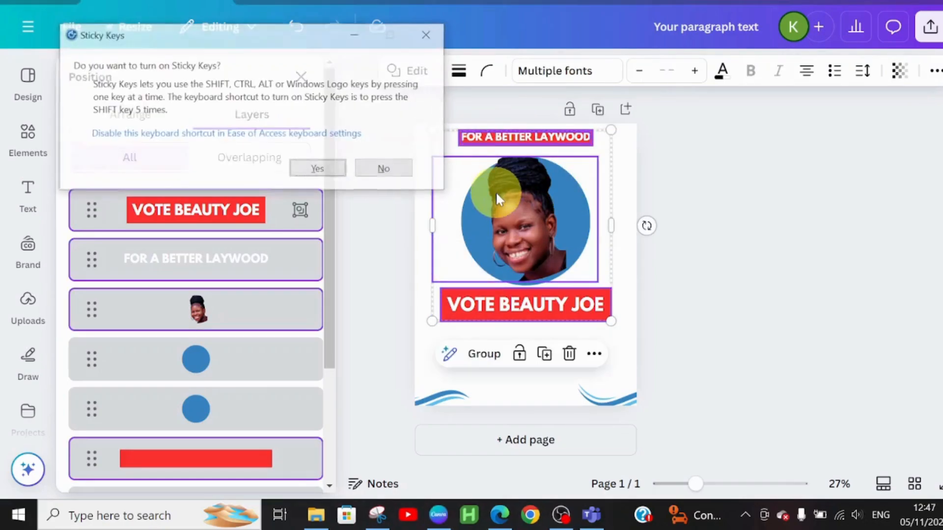
{"action": "left_click", "coordinate": [383, 169]}
{"action": "left_click", "coordinate": [594, 354]}
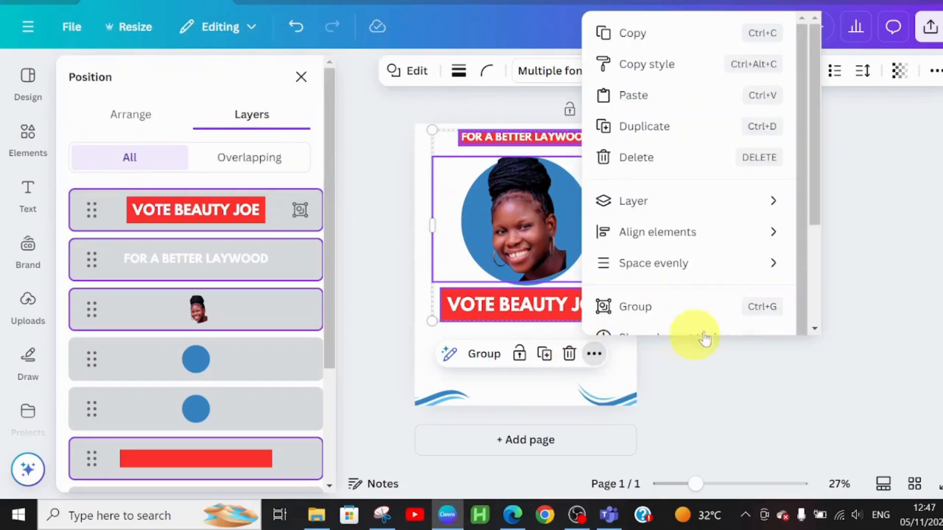
{"action": "mouse_move", "coordinate": [712, 232]}
{"action": "left_click", "coordinate": [857, 262]}
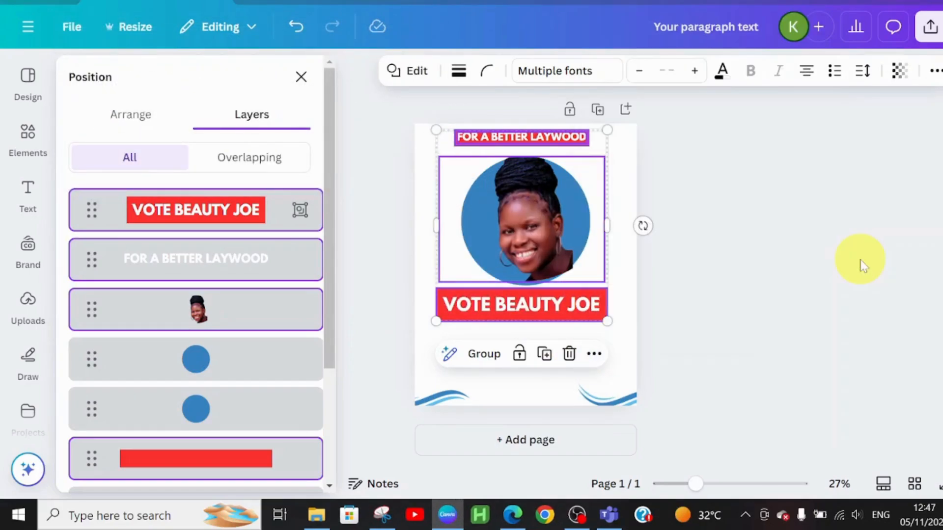
{"action": "left_click", "coordinate": [619, 348]}
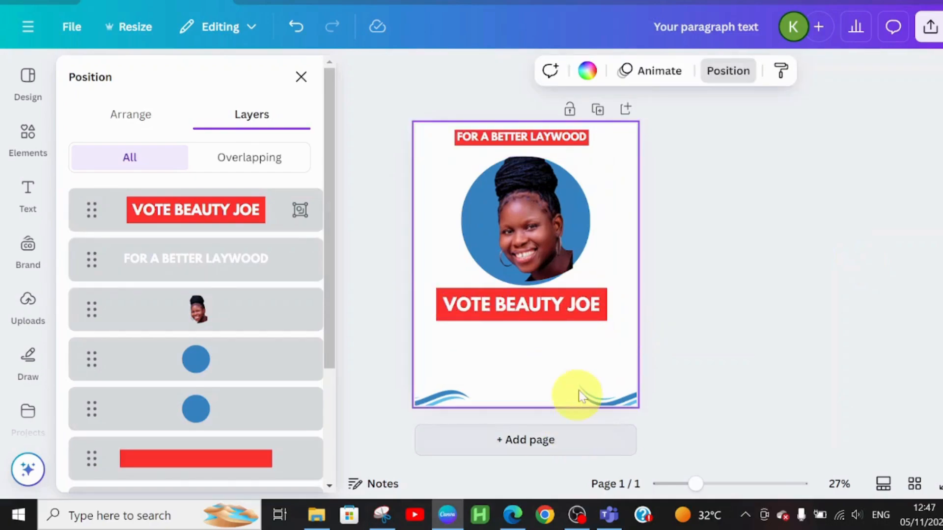
Move the grouped vote block slightly down and to the right, leaving a gap below the portrait circle
{"action": "left_click", "coordinate": [495, 311]}
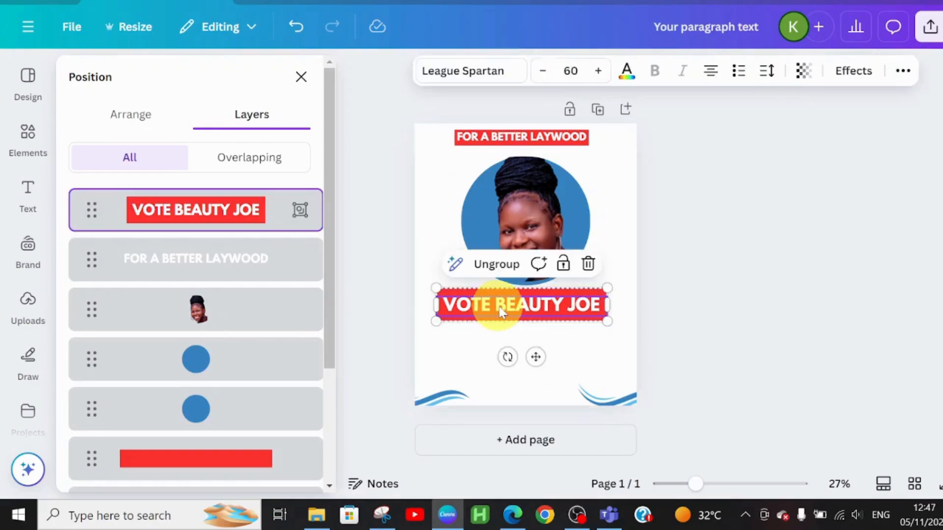
{"action": "left_click_drag", "start_coordinate": [495, 308], "coordinate": [506, 312]}
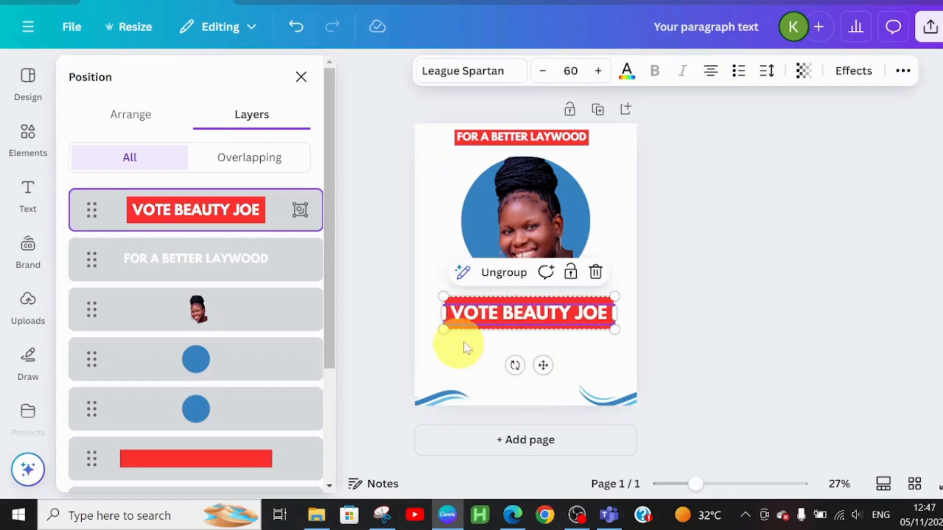
{"action": "left_click", "coordinate": [483, 367]}
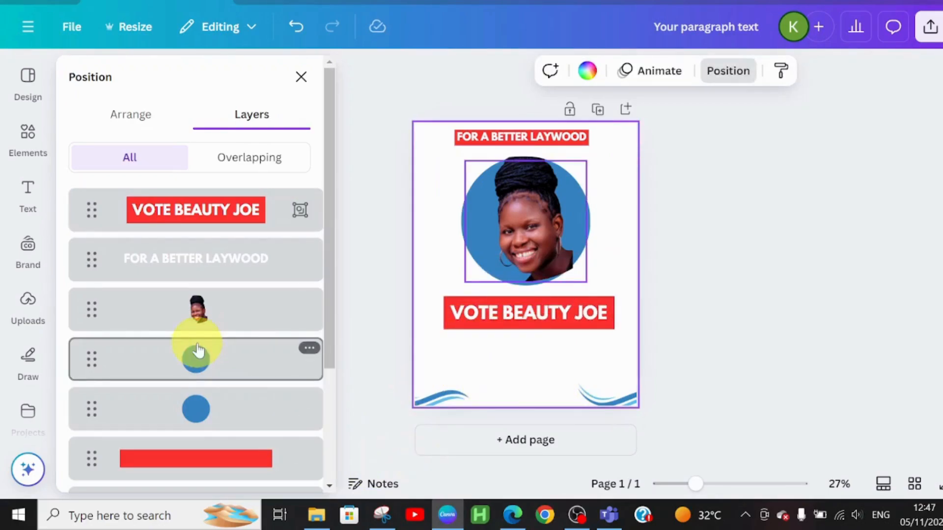
Add a heading text and place it directly below the red vote block
{"action": "left_click", "coordinate": [28, 201]}
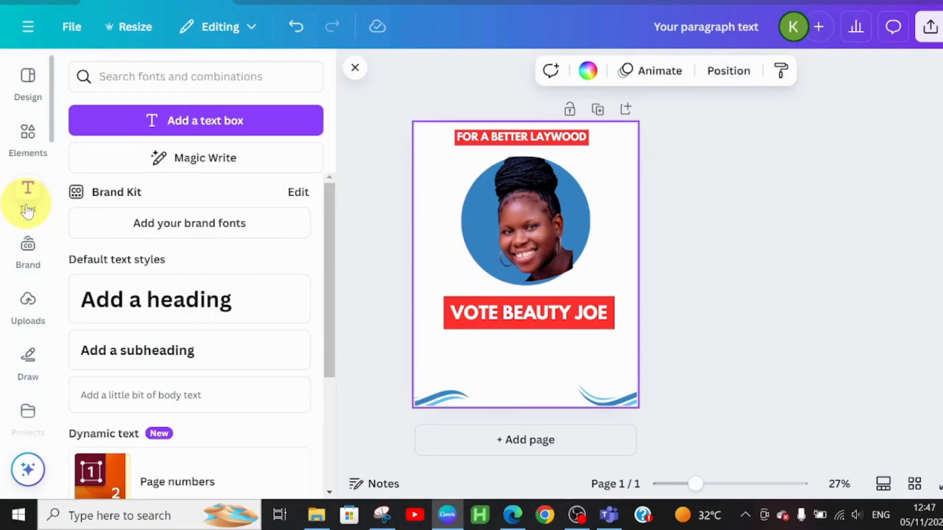
{"action": "left_click", "coordinate": [172, 300]}
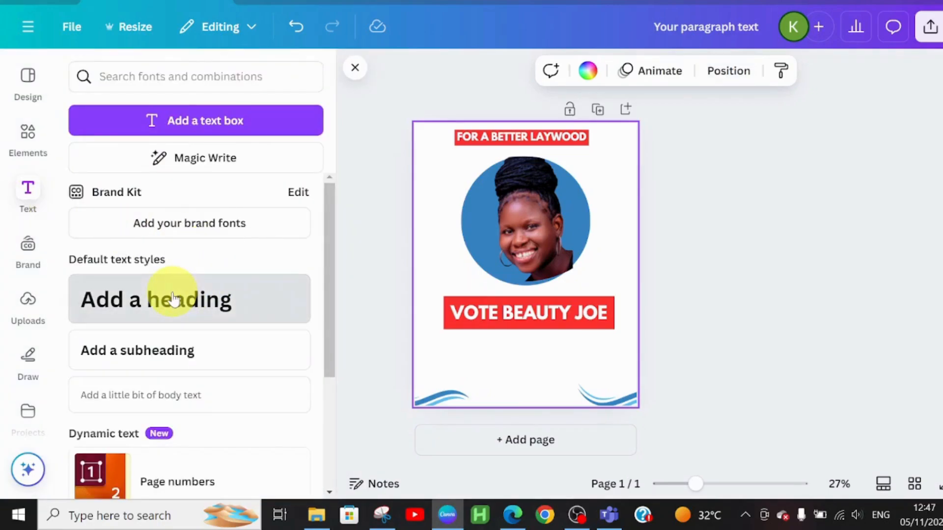
{"action": "left_click_drag", "start_coordinate": [538, 305], "coordinate": [539, 395]}
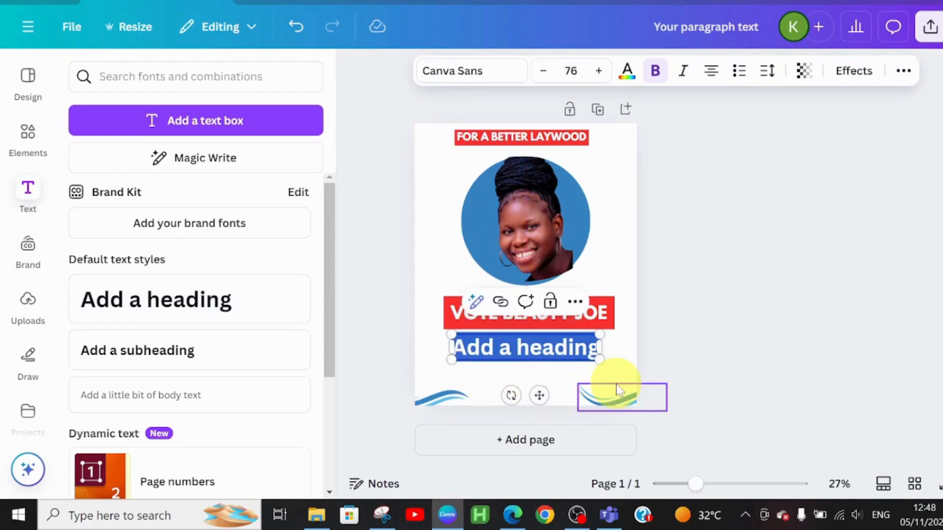
Change the new heading to SATURDAY and colour it in the portrait circle's blue
{"action": "key", "text": "BackSpace"}
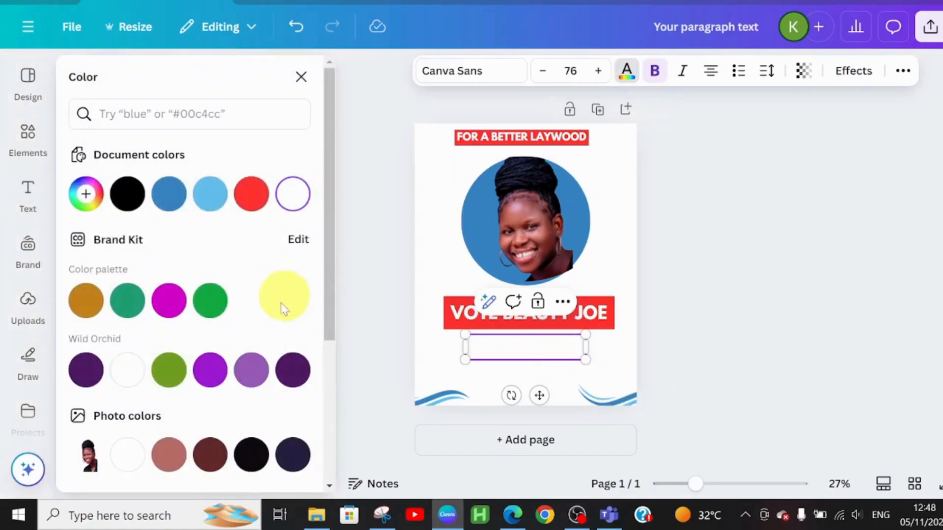
{"action": "left_click", "coordinate": [169, 193]}
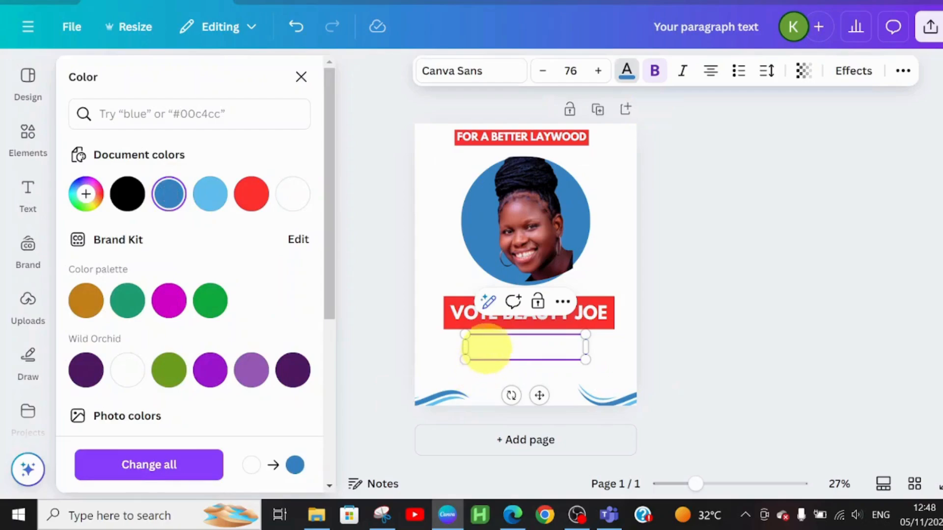
{"action": "double_click", "coordinate": [487, 347]}
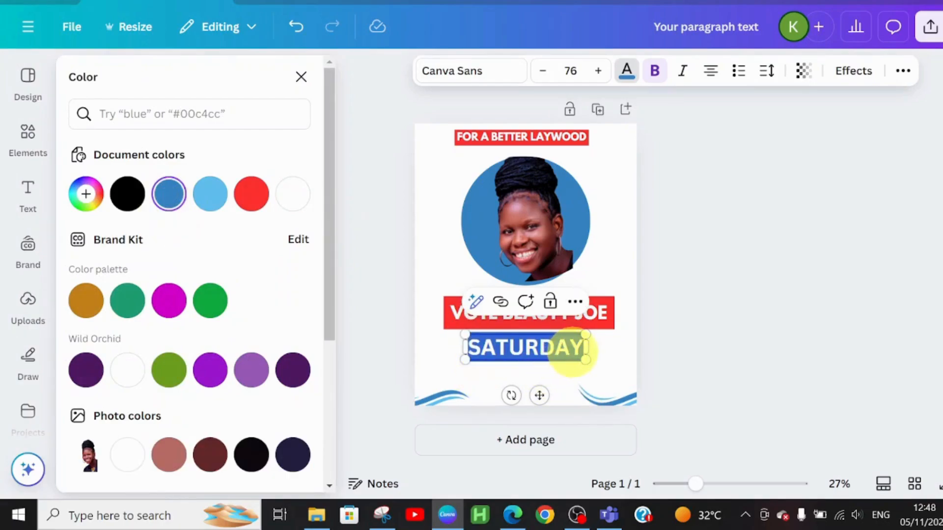
{"action": "left_click", "coordinate": [575, 350]}
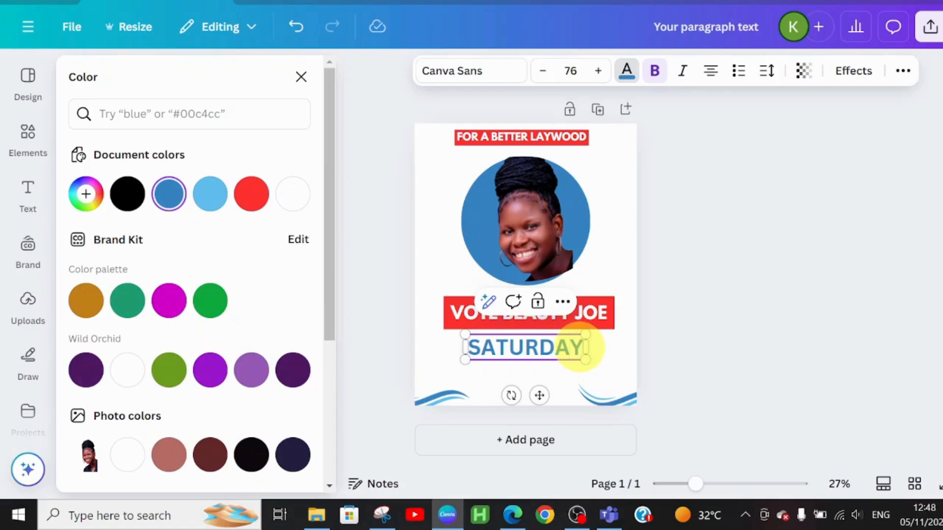
Extend the blue heading to read SATURDAY 17TH JULY, 2024 and set its font to Fredoka
{"action": "type", "text": "17TH JULY, 2024"}
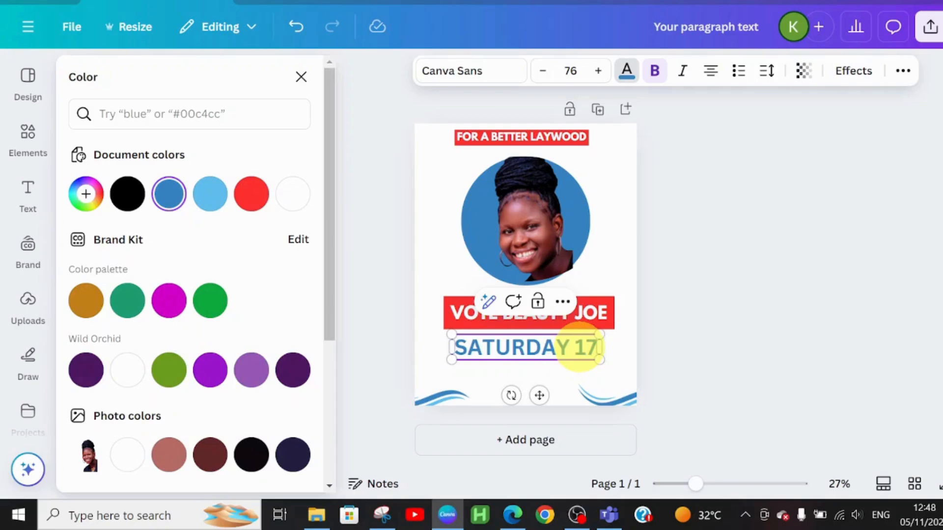
{"action": "left_click", "coordinate": [460, 74]}
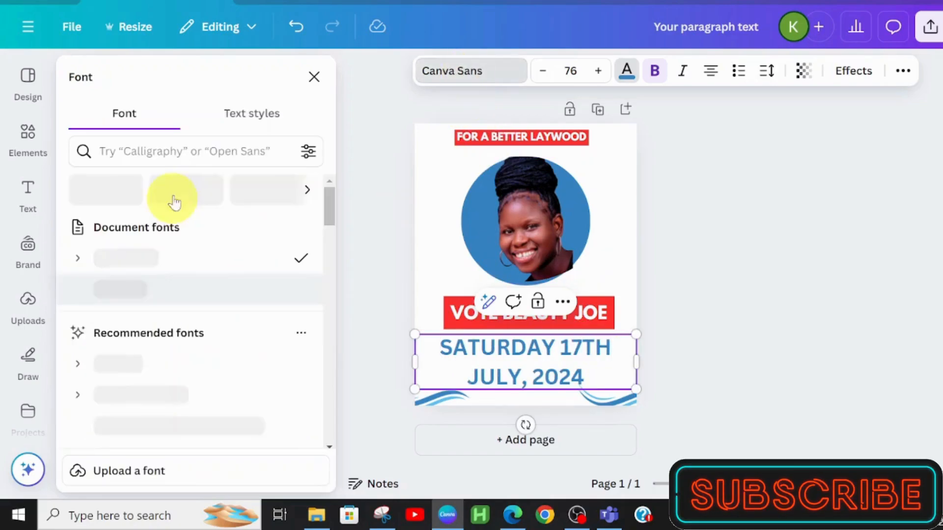
{"action": "left_click_drag", "start_coordinate": [329, 207], "coordinate": [330, 237]}
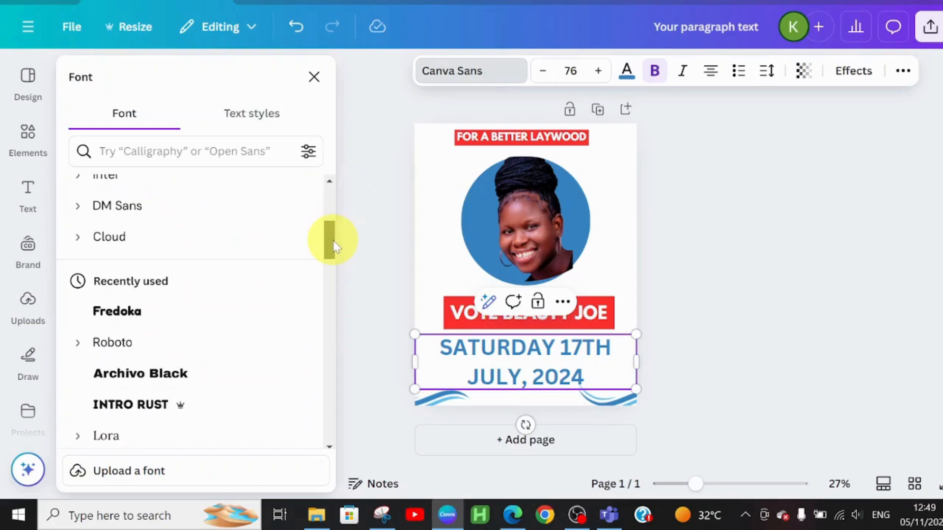
{"action": "left_click", "coordinate": [120, 321]}
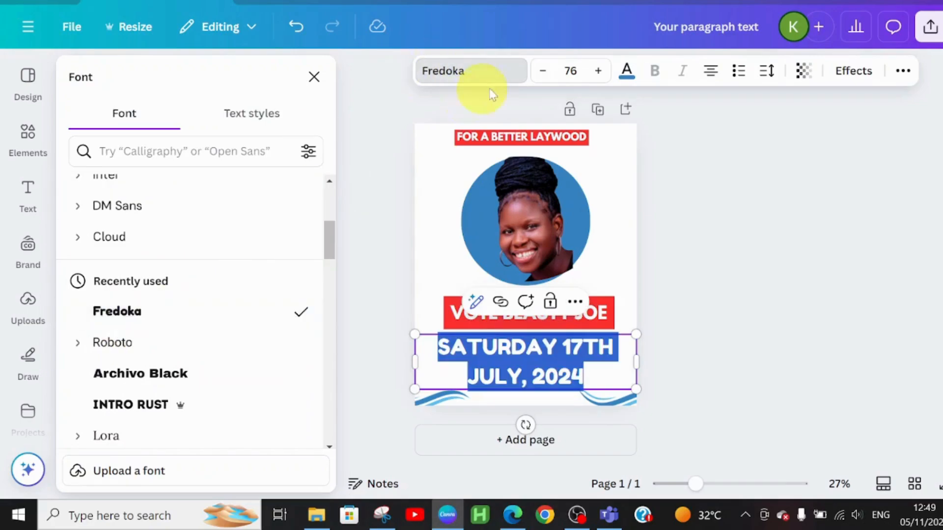
Reduce the date heading to font size 42 and shift it slightly right beneath the red vote block
{"action": "left_click", "coordinate": [542, 71]}
{"action": "left_click", "coordinate": [543, 72]}
{"action": "left_click", "coordinate": [542, 71]}
{"action": "left_click", "coordinate": [543, 72]}
{"action": "left_click", "coordinate": [543, 71]}
{"action": "left_click", "coordinate": [542, 71]}
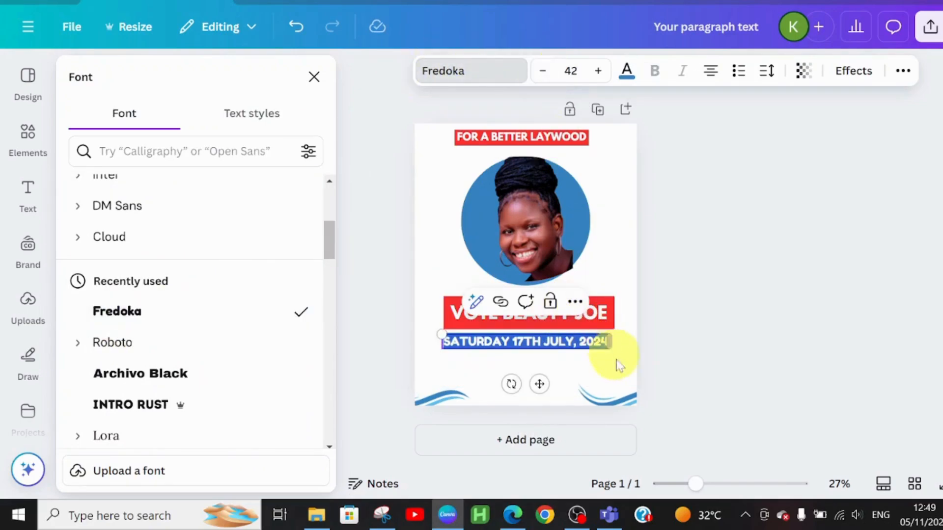
{"action": "left_click", "coordinate": [596, 372]}
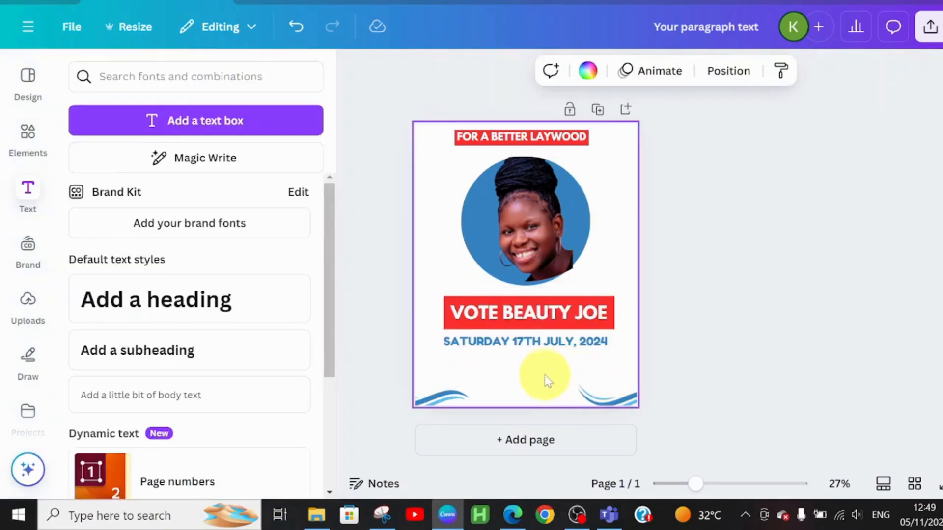
{"action": "left_click", "coordinate": [549, 346]}
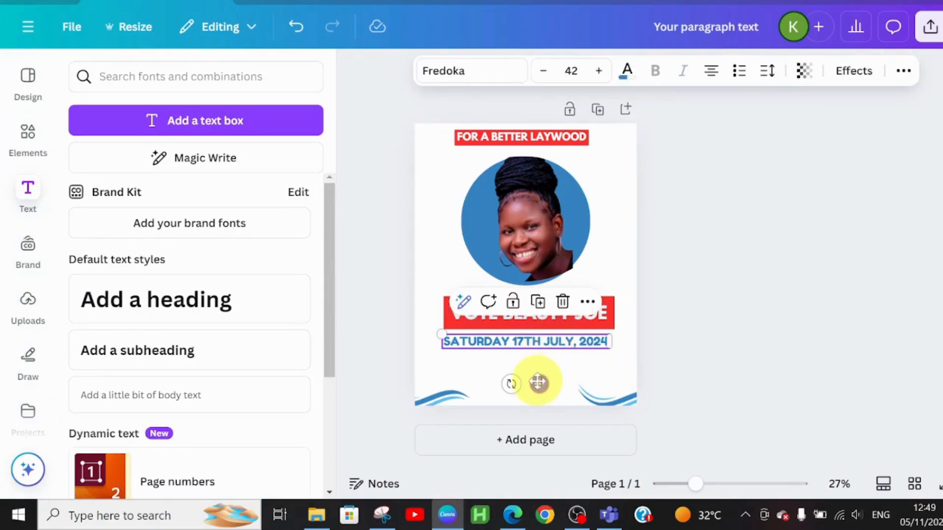
{"action": "left_click_drag", "start_coordinate": [538, 383], "coordinate": [543, 381]}
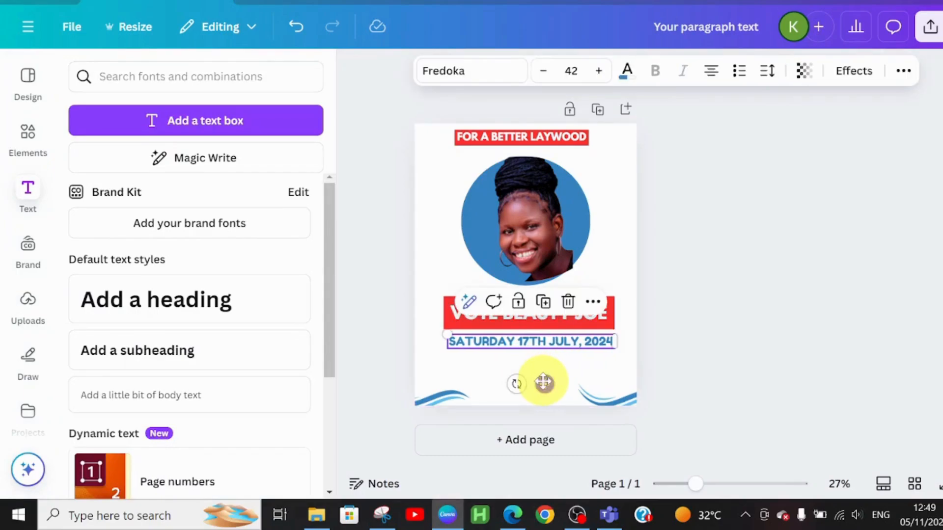
Increase the font size of the FOR A BETTER LAYWOOD slogan text to 45
{"action": "left_click", "coordinate": [572, 141]}
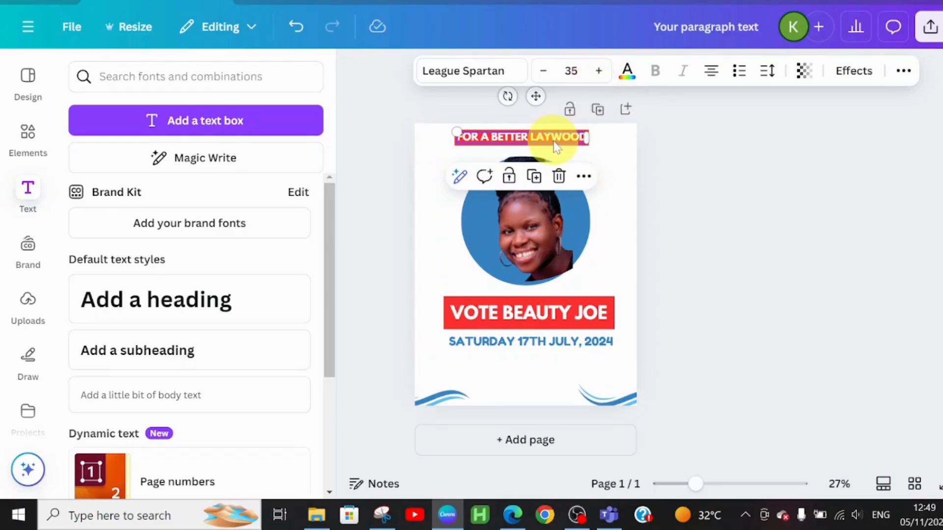
{"action": "left_click", "coordinate": [596, 73]}
{"action": "left_click", "coordinate": [596, 72]}
{"action": "left_click", "coordinate": [596, 72]}
{"action": "left_click", "coordinate": [596, 72]}
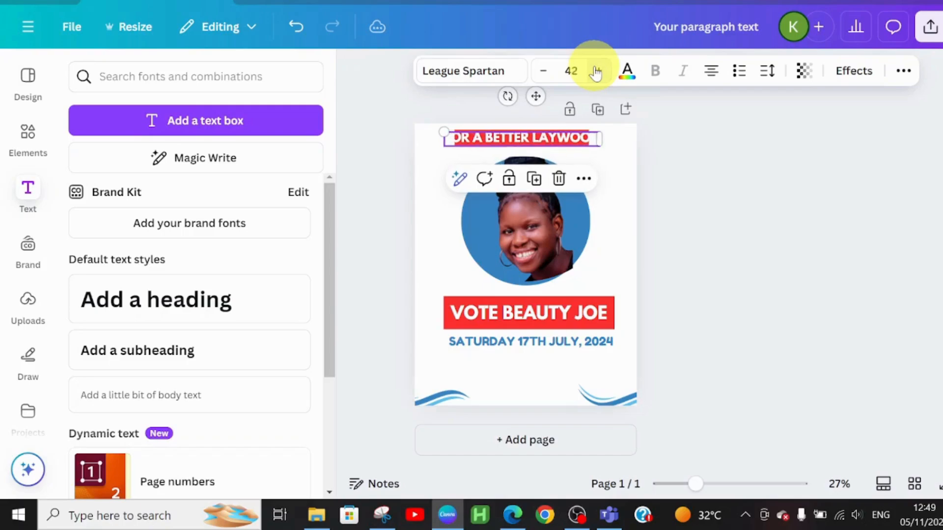
{"action": "left_click", "coordinate": [596, 72]}
{"action": "left_click", "coordinate": [596, 73]}
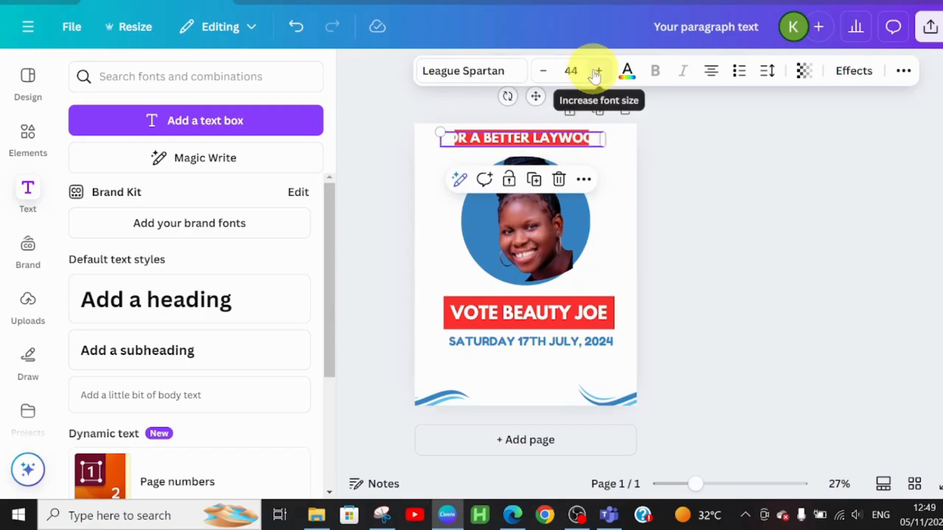
{"action": "left_click", "coordinate": [596, 72]}
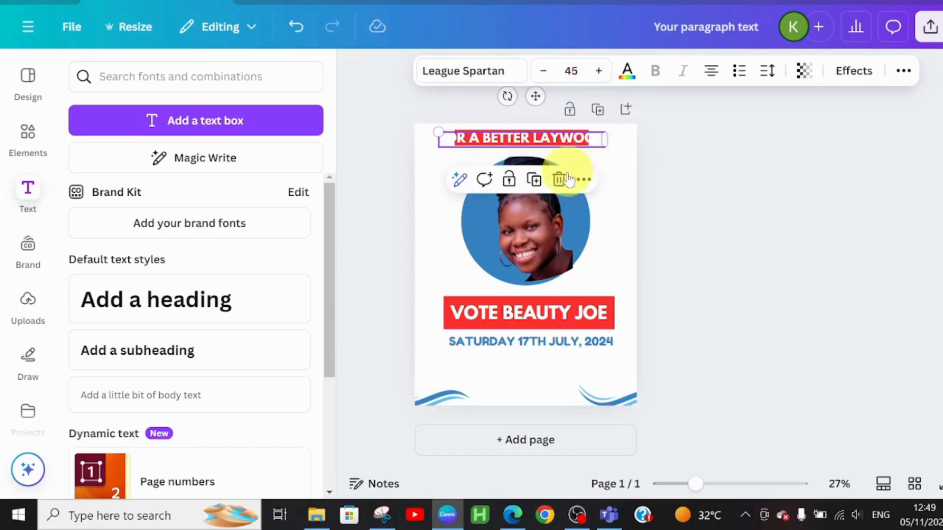
Shift the slogan text slightly down and right, and enlarge its red rectangle to about the vote block's right edge
{"action": "left_click", "coordinate": [584, 136]}
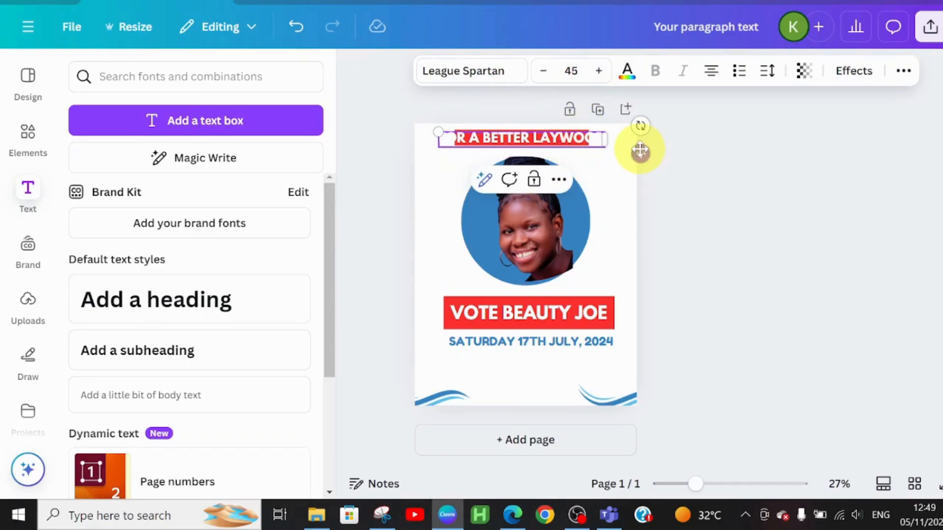
{"action": "left_click_drag", "start_coordinate": [640, 152], "coordinate": [648, 160]}
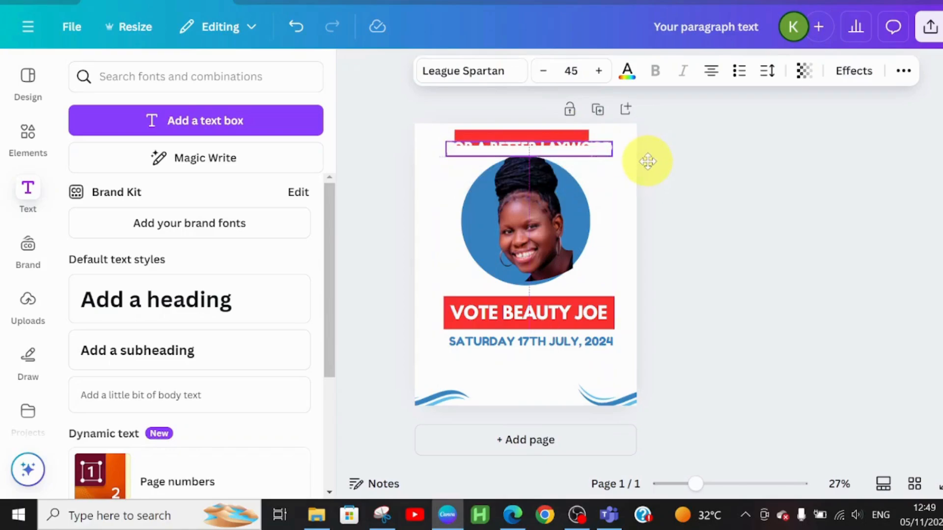
{"action": "left_click", "coordinate": [565, 137]}
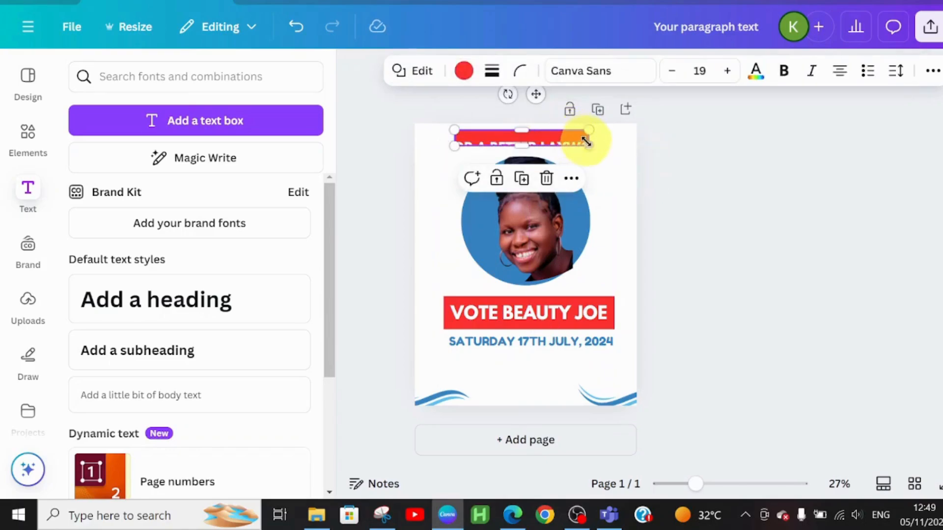
{"action": "left_click_drag", "start_coordinate": [586, 143], "coordinate": [613, 151]}
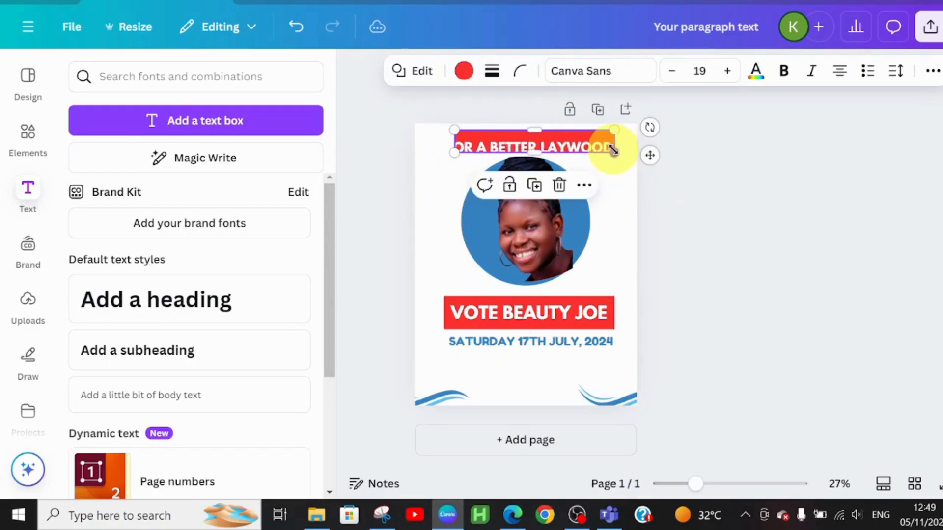
{"action": "left_click", "coordinate": [597, 173]}
{"action": "left_click", "coordinate": [613, 168]}
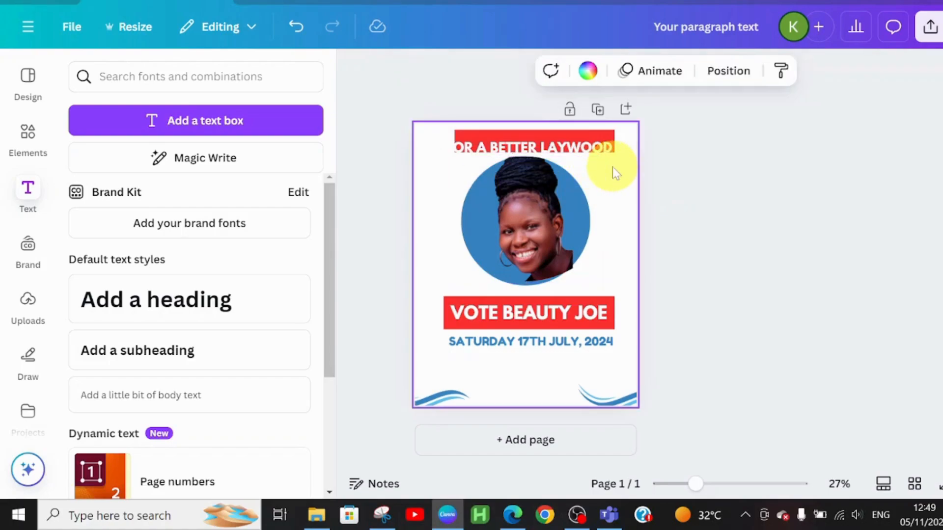
Move the slogan text up onto the red rectangle and extend the rectangle's left edge to cover the whole slogan
{"action": "left_click", "coordinate": [591, 145]}
{"action": "left_click_drag", "start_coordinate": [591, 145], "coordinate": [593, 137]}
{"action": "left_click", "coordinate": [474, 150]}
{"action": "left_click_drag", "start_coordinate": [454, 152], "coordinate": [449, 153]}
{"action": "left_click", "coordinate": [626, 234]}
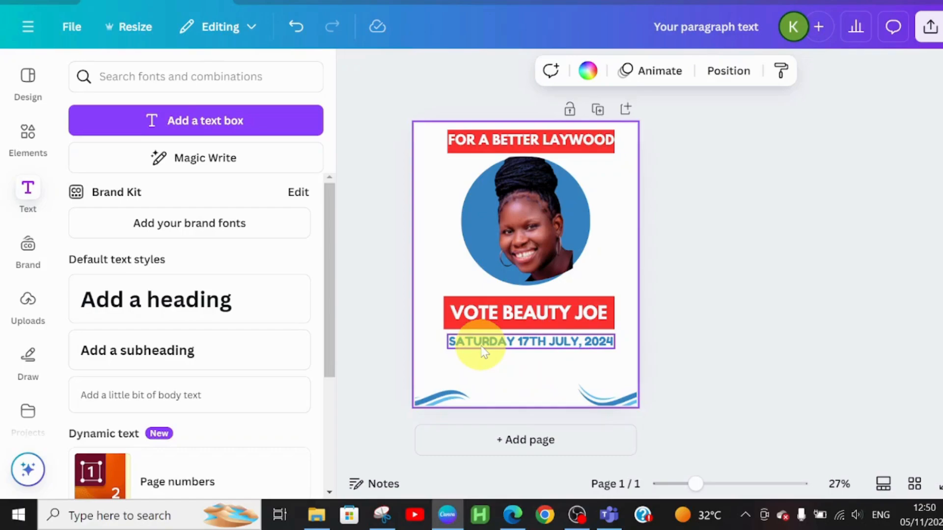
Add a heading reading YOUR VOICE, YOUR POWER directly below the date heading
{"action": "left_click", "coordinate": [88, 300]}
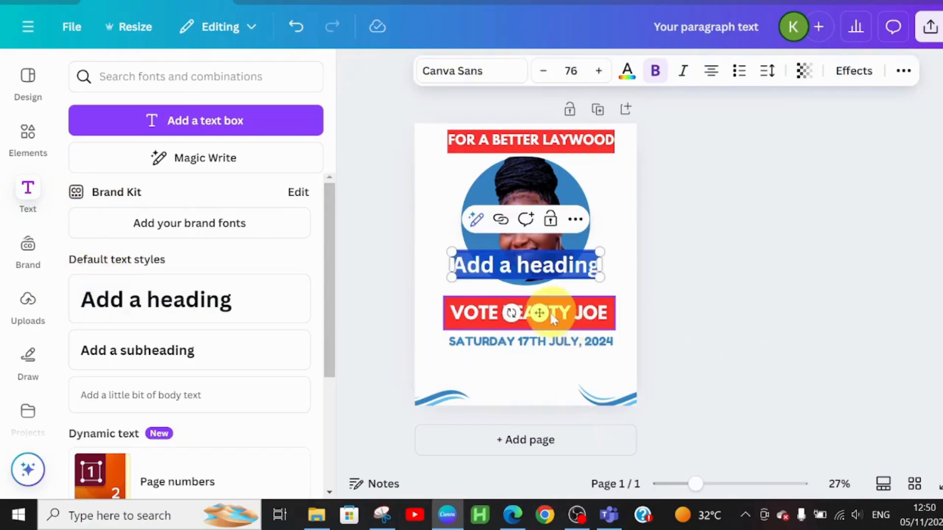
{"action": "left_click_drag", "start_coordinate": [539, 313], "coordinate": [538, 414]}
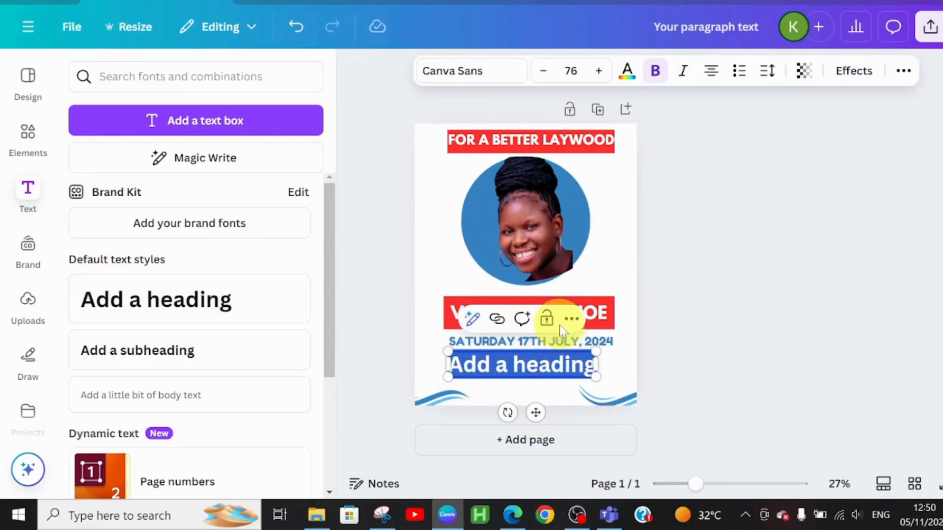
{"action": "type", "text": "YOUR VOICE, YOUR POWER"}
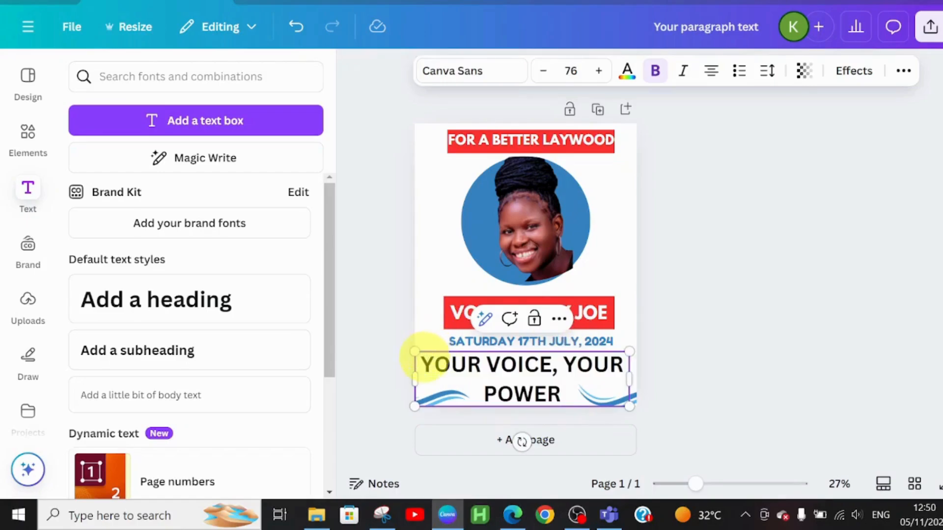
Set the YOUR VOICE, YOUR POWER heading to the Fredoka font at size 43
{"action": "left_click_drag", "start_coordinate": [432, 358], "coordinate": [552, 393]}
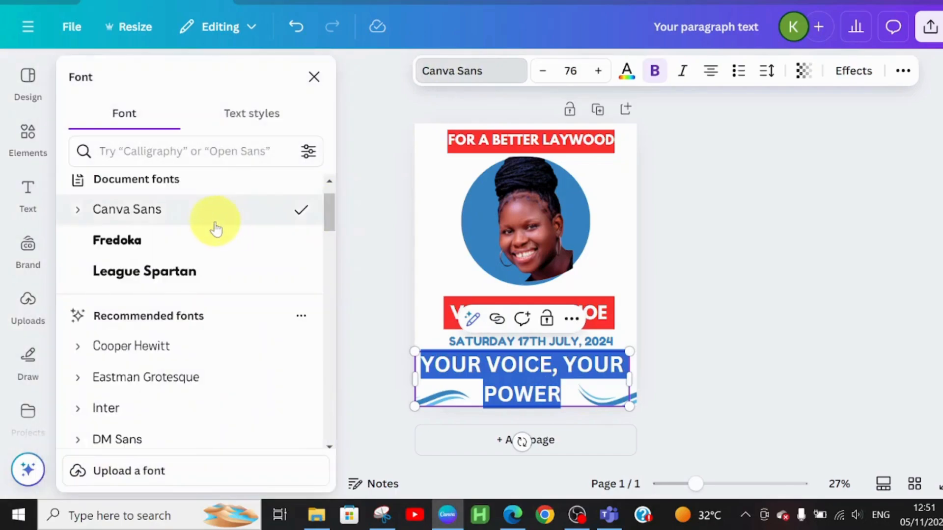
{"action": "left_click", "coordinate": [196, 241]}
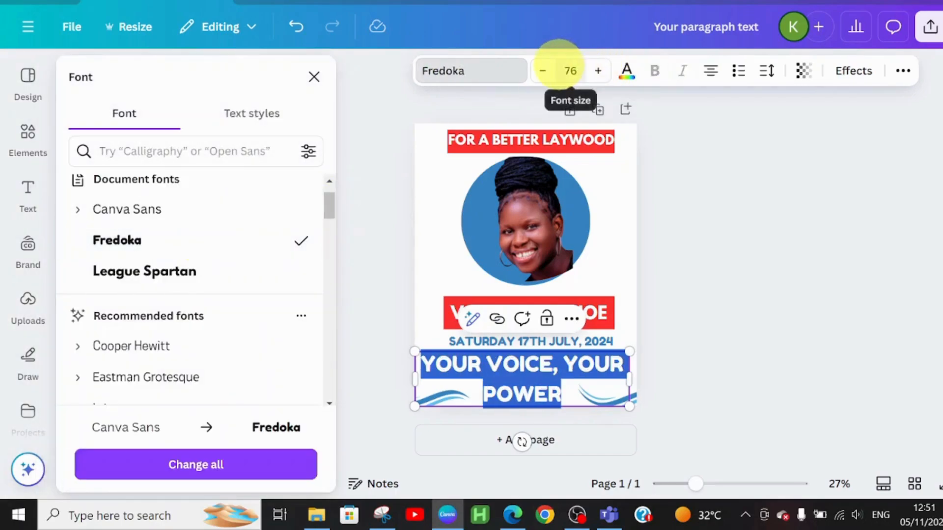
{"action": "left_click", "coordinate": [541, 72]}
{"action": "left_click", "coordinate": [541, 72]}
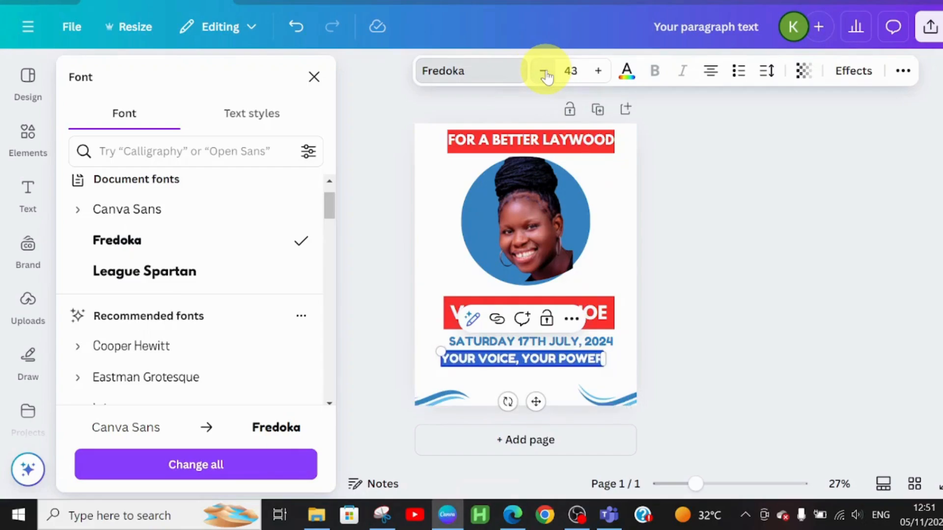
Shift the YOUR VOICE, YOUR POWER line slightly right under the date and colour it the same blue as the date
{"action": "left_click", "coordinate": [575, 338]}
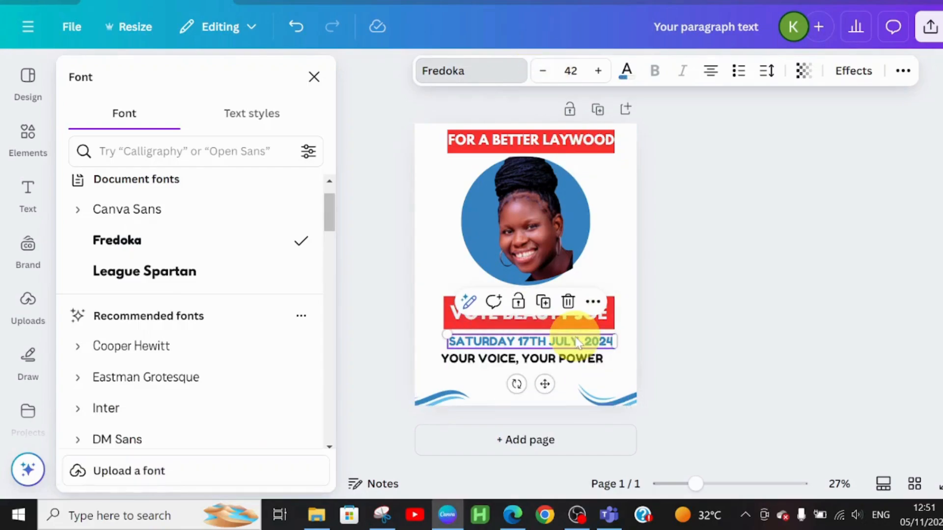
{"action": "left_click", "coordinate": [560, 358]}
{"action": "left_click_drag", "start_coordinate": [561, 362], "coordinate": [567, 357]}
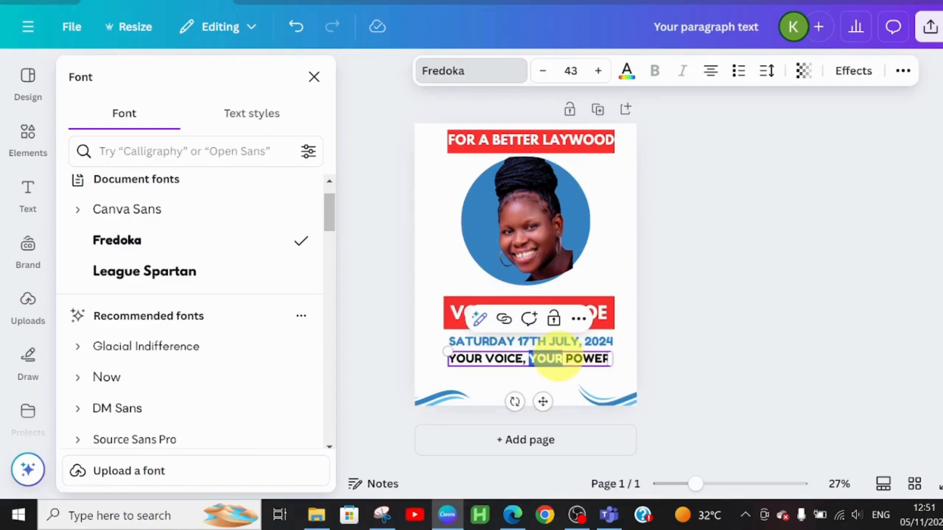
{"action": "triple_click", "coordinate": [560, 360]}
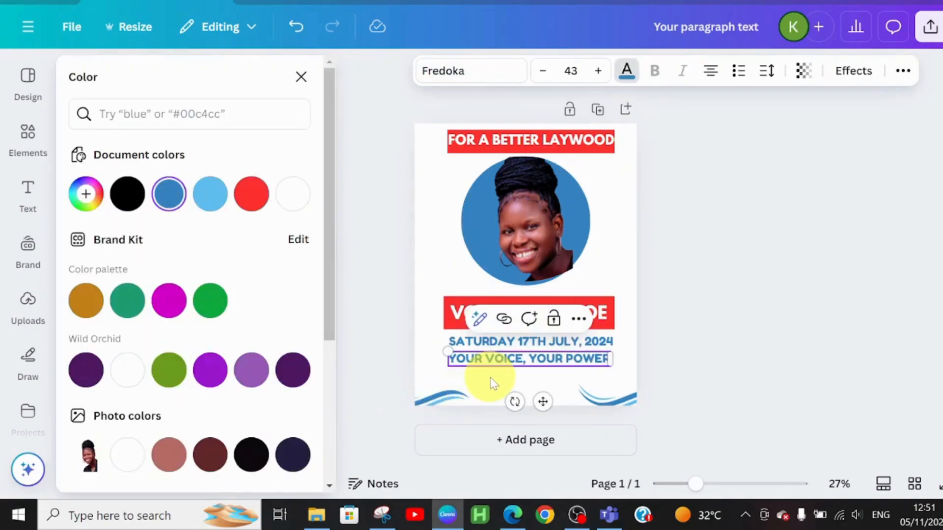
{"action": "left_click", "coordinate": [490, 378]}
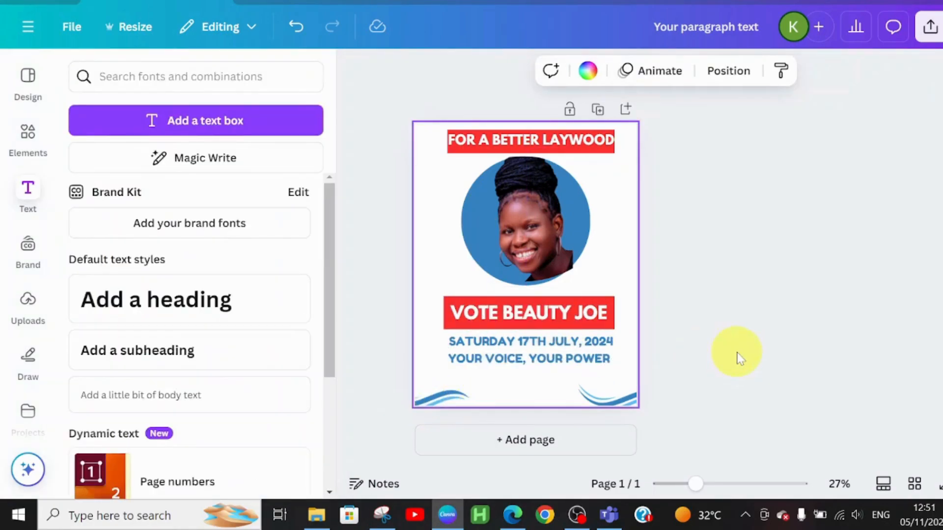
Increase the date heading's font size to 44
{"action": "left_click", "coordinate": [529, 343]}
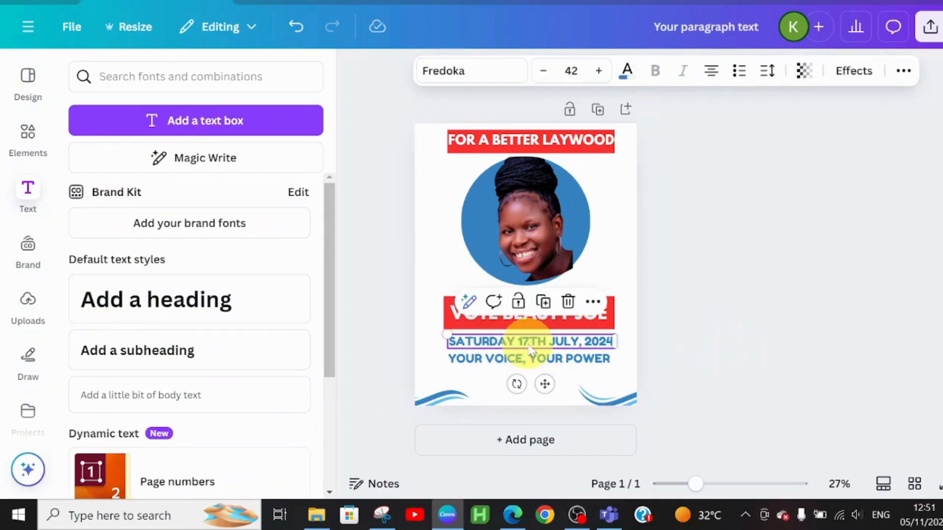
{"action": "left_click", "coordinate": [600, 72]}
{"action": "left_click", "coordinate": [603, 74]}
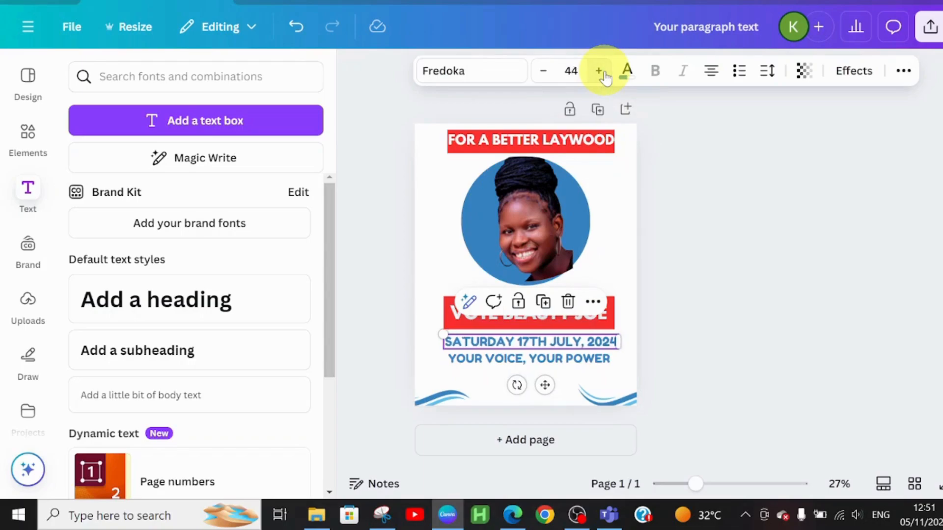
{"action": "left_click", "coordinate": [507, 389]}
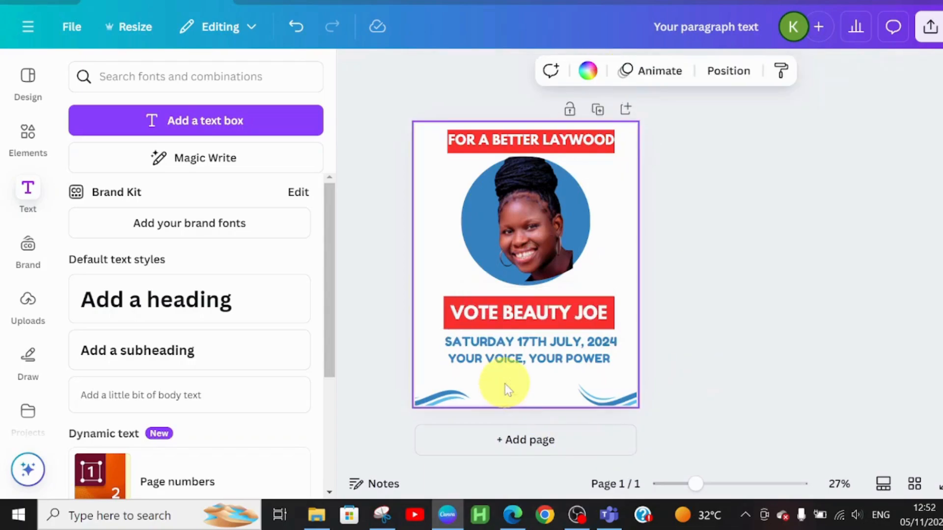
{"action": "left_click", "coordinate": [549, 366]}
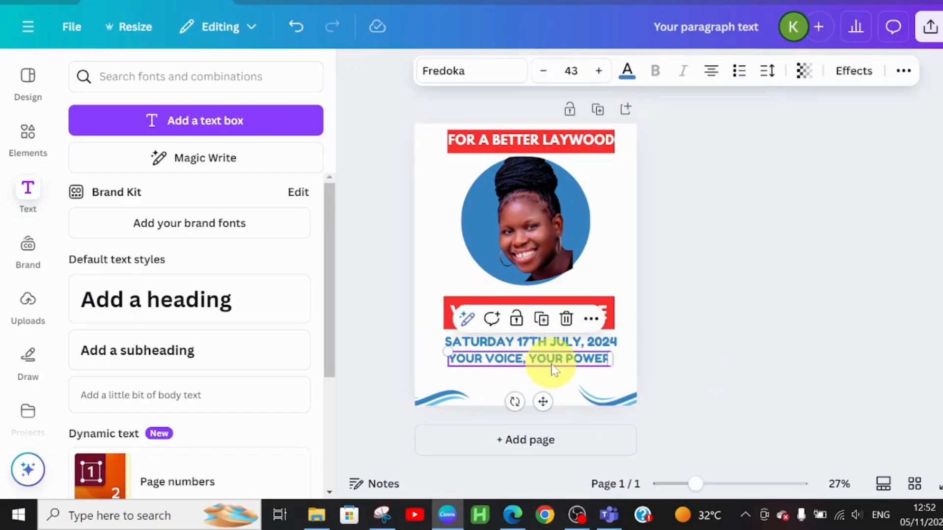
{"action": "left_click", "coordinate": [479, 389]}
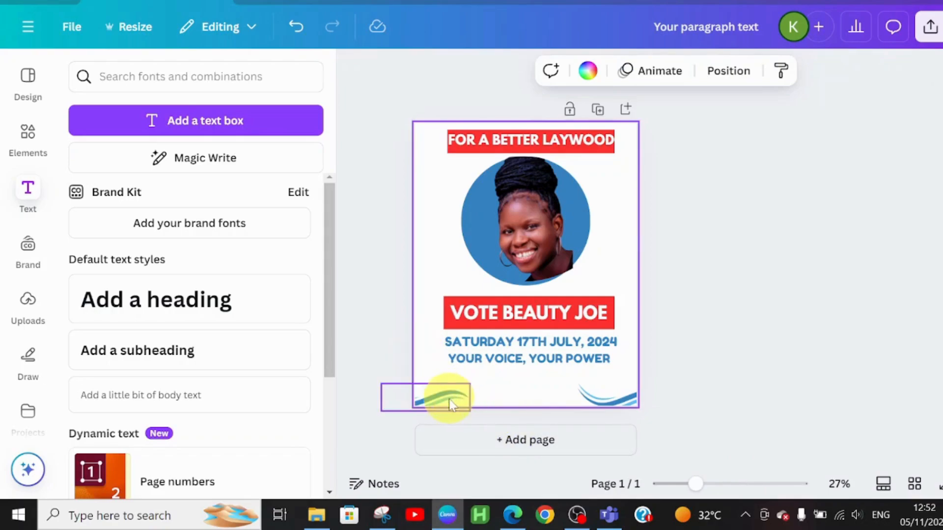
Search the elements for a location icon and add the red pin graphic with a ring at its base
{"action": "left_click", "coordinate": [28, 140]}
{"action": "left_click", "coordinate": [154, 77]}
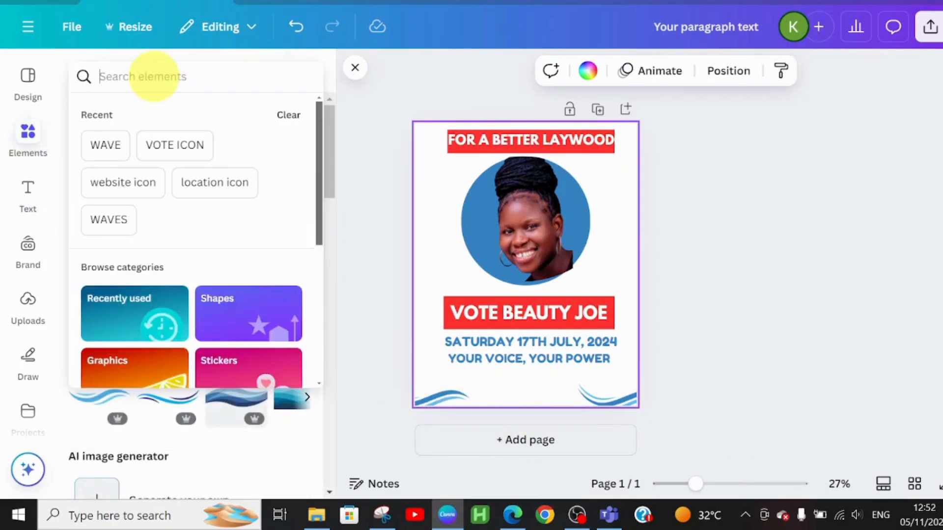
{"action": "type", "text": "LOCATION"}
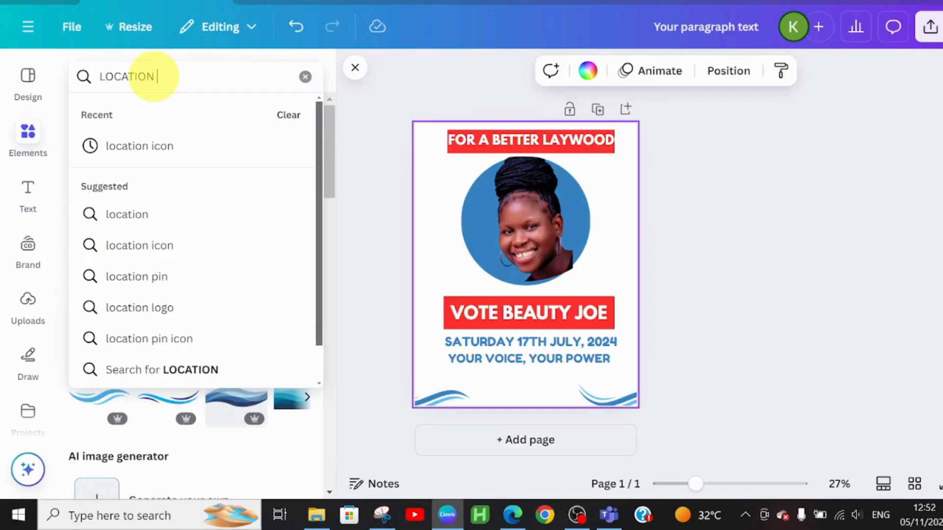
{"action": "left_click", "coordinate": [124, 147]}
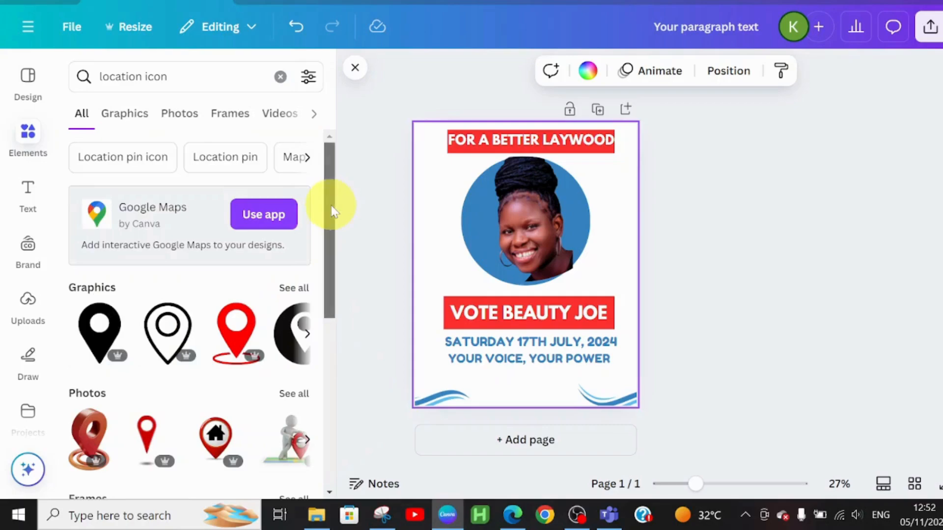
{"action": "left_click_drag", "start_coordinate": [331, 205], "coordinate": [339, 267]}
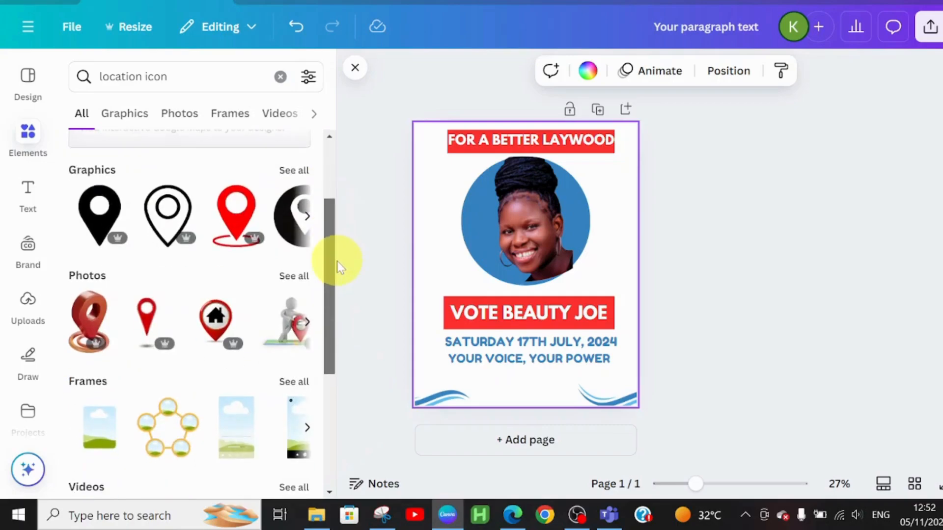
{"action": "left_click", "coordinate": [241, 206]}
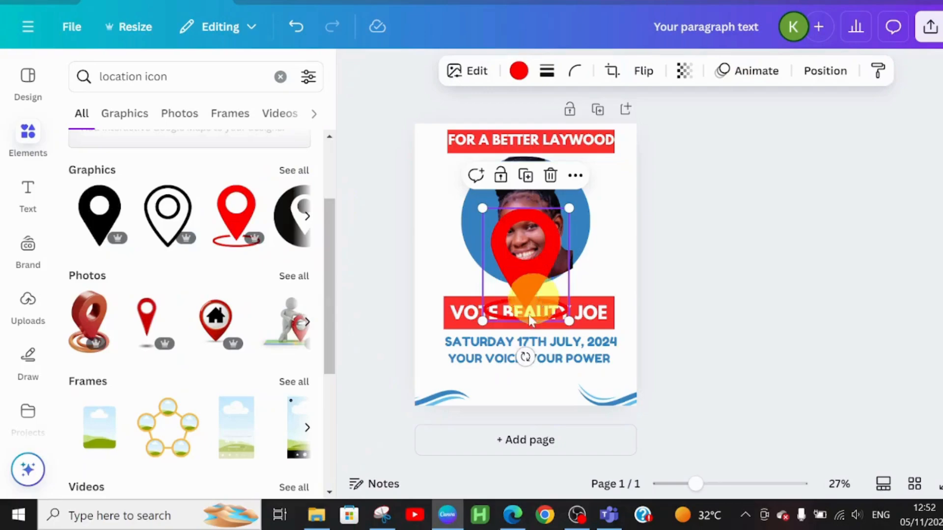
Shrink the red location pin to a small icon and place it below the YOUR VOICE, YOUR POWER line, above the left wave
{"action": "left_click_drag", "start_coordinate": [534, 289], "coordinate": [474, 377]}
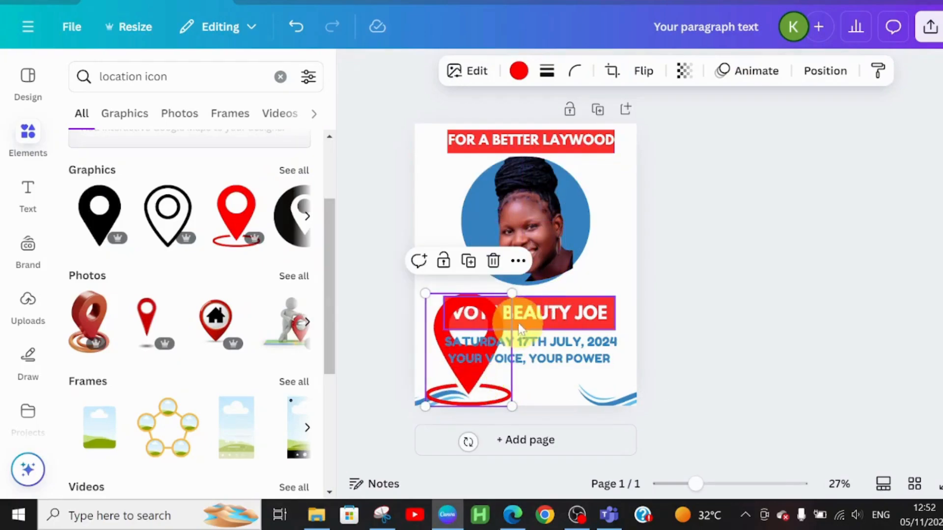
{"action": "left_click_drag", "start_coordinate": [509, 293], "coordinate": [472, 409]}
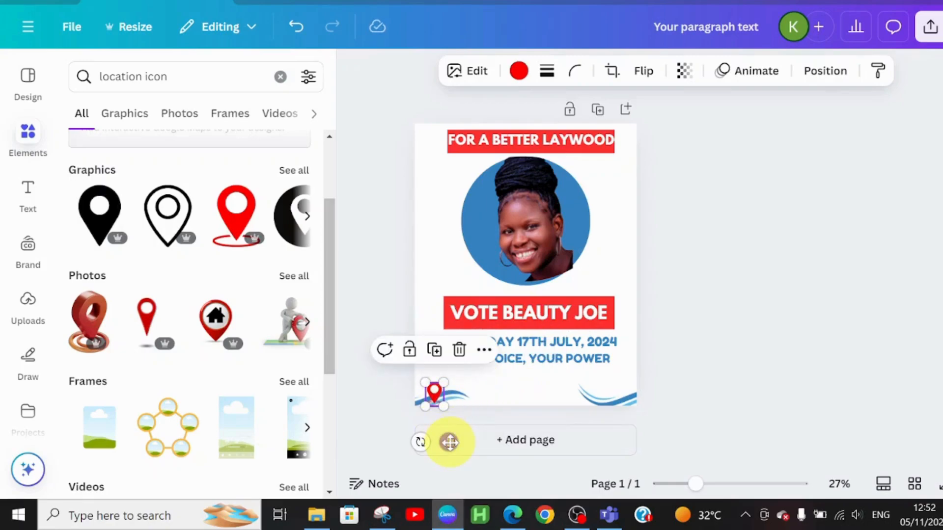
{"action": "left_click_drag", "start_coordinate": [449, 443], "coordinate": [459, 427]}
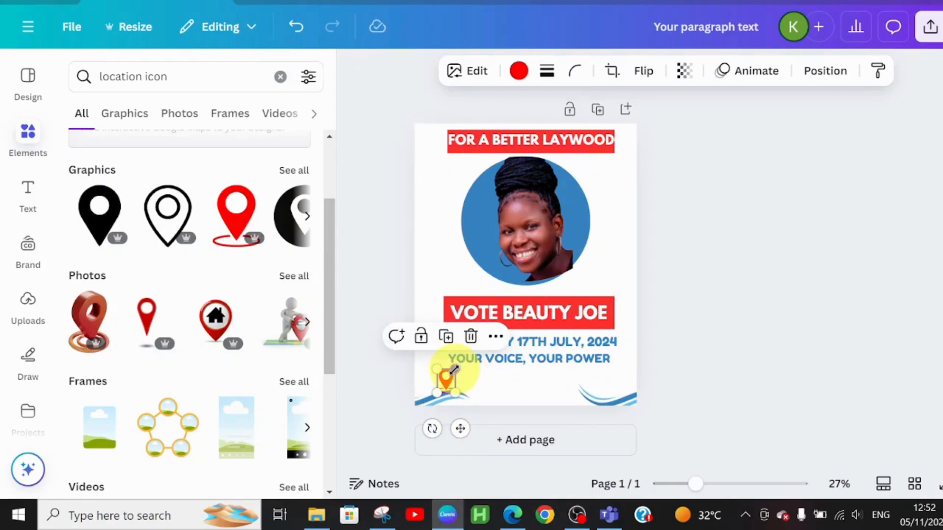
{"action": "left_click_drag", "start_coordinate": [453, 369], "coordinate": [451, 376]}
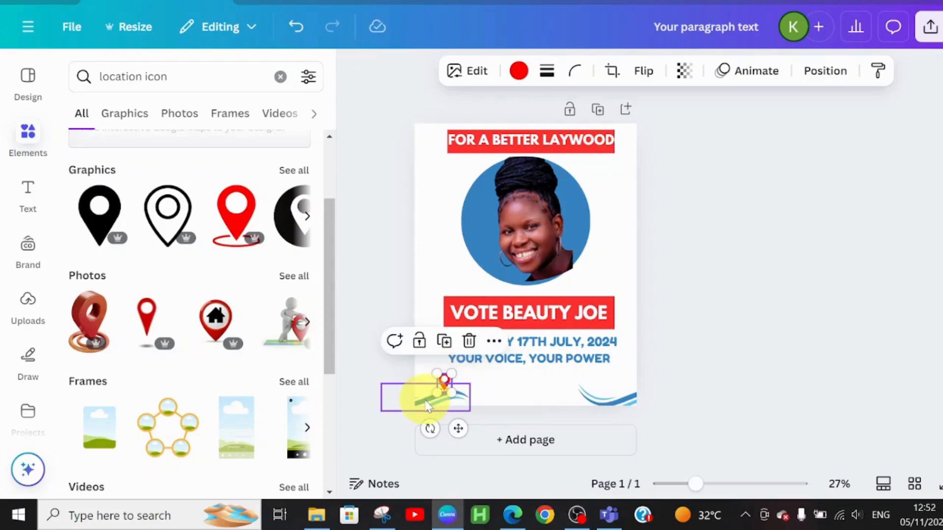
Move the lower-left wave further off the page's left edge and make the location pin slightly smaller
{"action": "left_click_drag", "start_coordinate": [426, 405], "coordinate": [402, 408]}
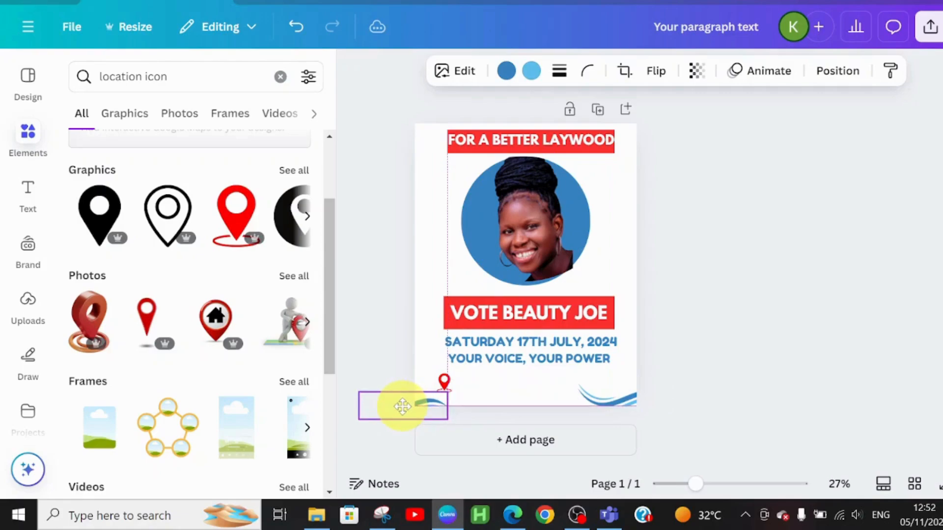
{"action": "left_click", "coordinate": [446, 382]}
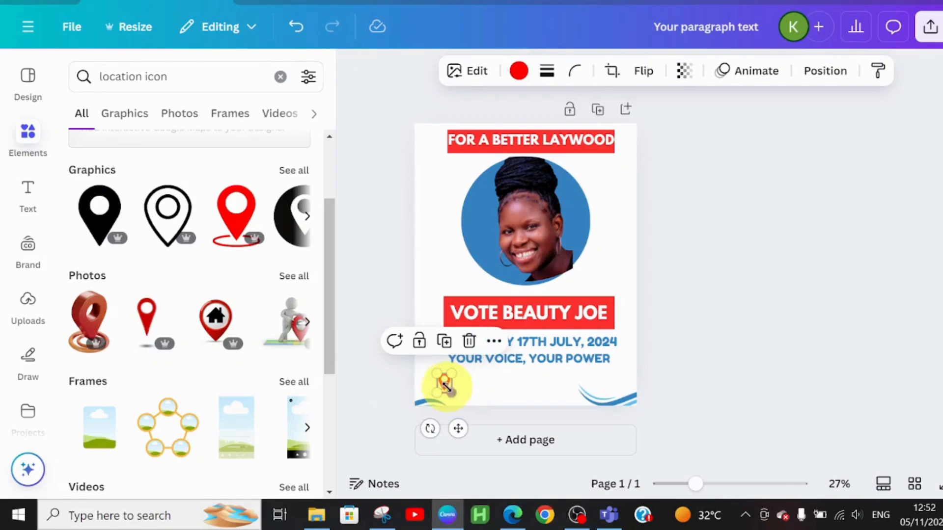
{"action": "left_click_drag", "start_coordinate": [445, 386], "coordinate": [442, 382]}
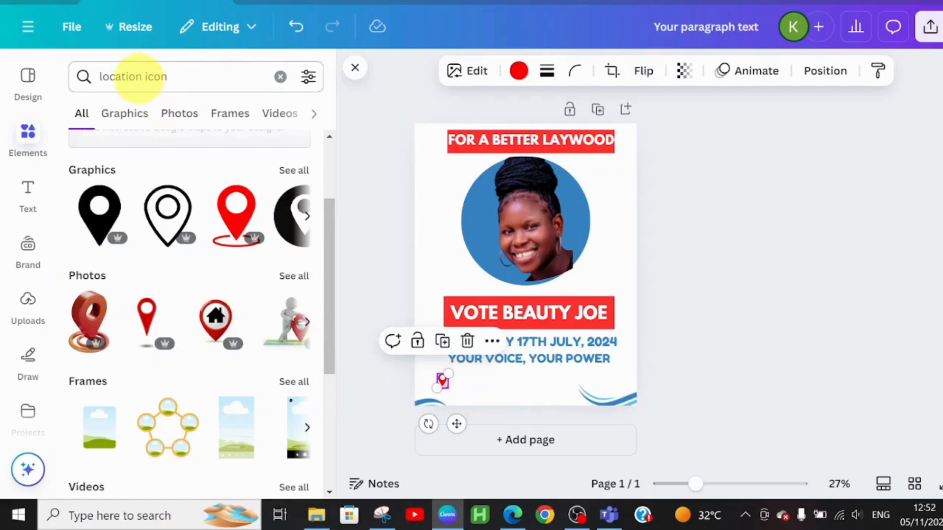
Search the elements for WEBSITE icon and add the thin-lined globe graphic to the poster
{"action": "left_click", "coordinate": [141, 78]}
{"action": "key", "text": "BackSpace"}
{"action": "key", "text": "BackSpace"}
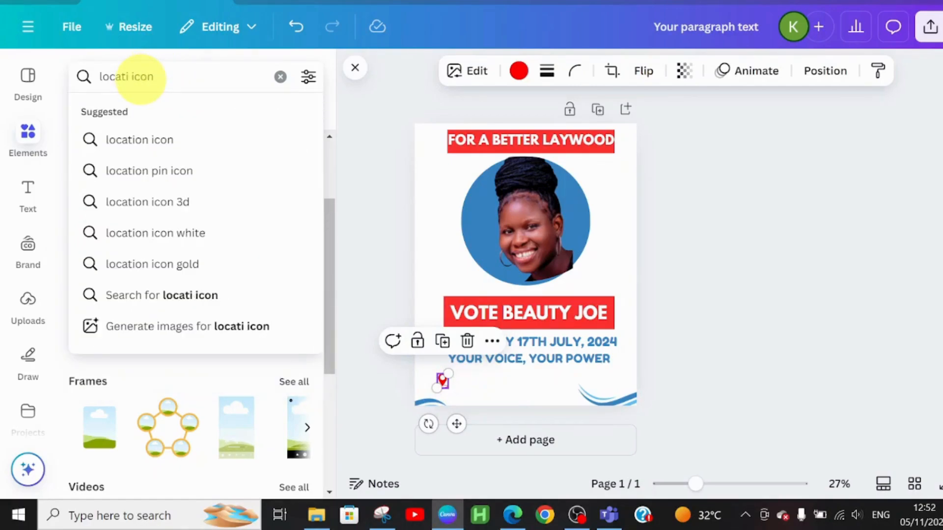
{"action": "key", "text": "BackSpace"}
{"action": "key", "text": "BackSpace"}
{"action": "key", "text": "BackSpace"}
{"action": "type", "text": "WEB"}
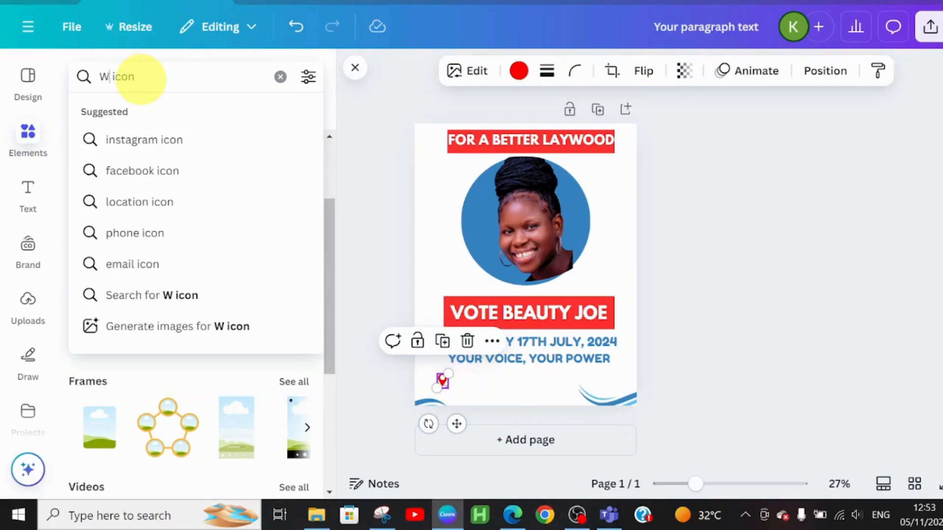
{"action": "type", "text": "SITE"}
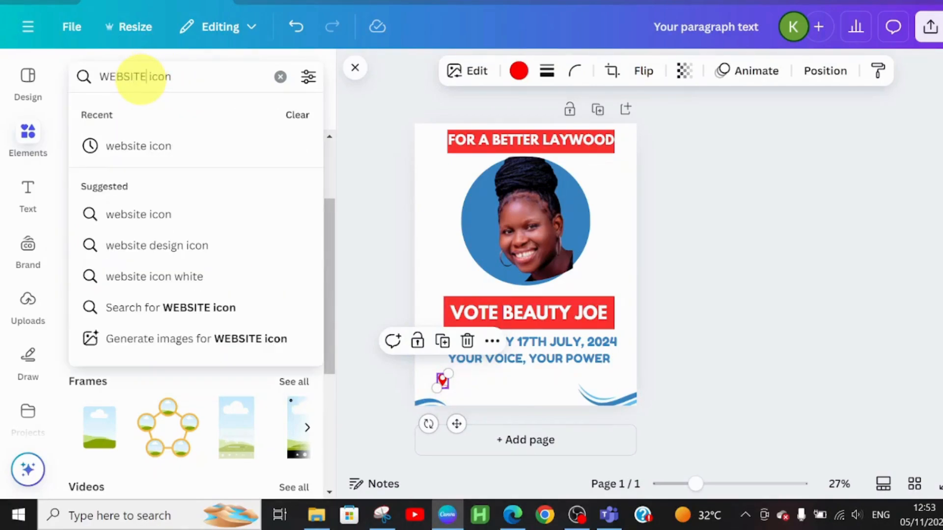
{"action": "key", "text": "Return"}
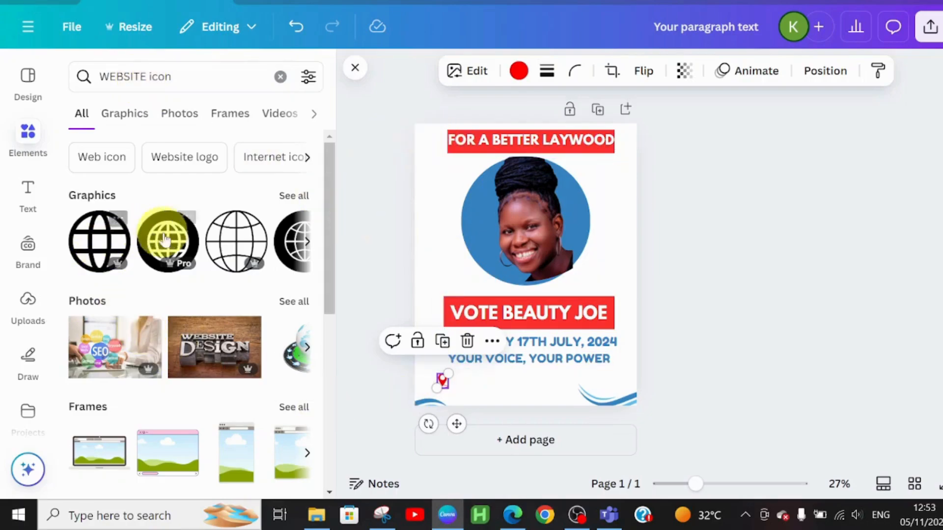
{"action": "left_click", "coordinate": [225, 242]}
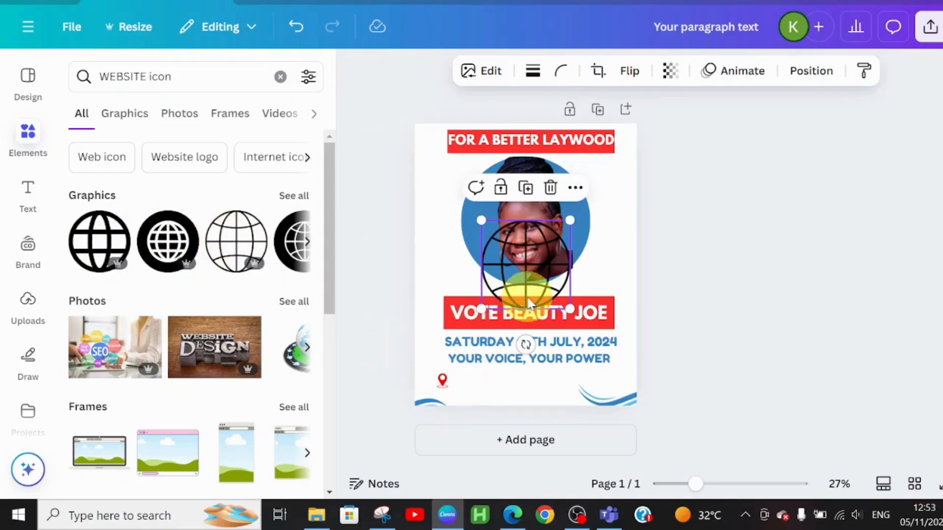
Colour the globe icon the same red as the location pin, shrink it to match and place it directly below the pin
{"action": "left_click", "coordinate": [519, 72]}
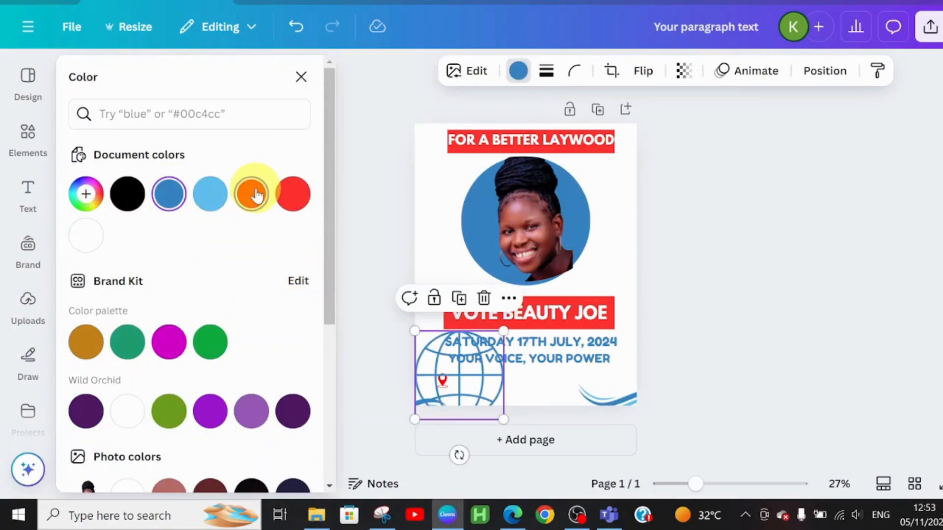
{"action": "left_click", "coordinate": [251, 194]}
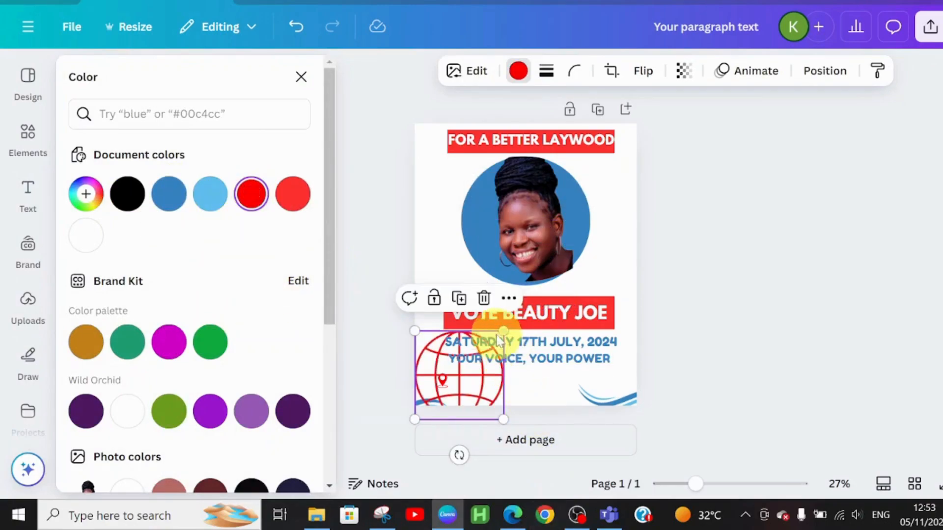
{"action": "left_click_drag", "start_coordinate": [498, 345], "coordinate": [442, 397]}
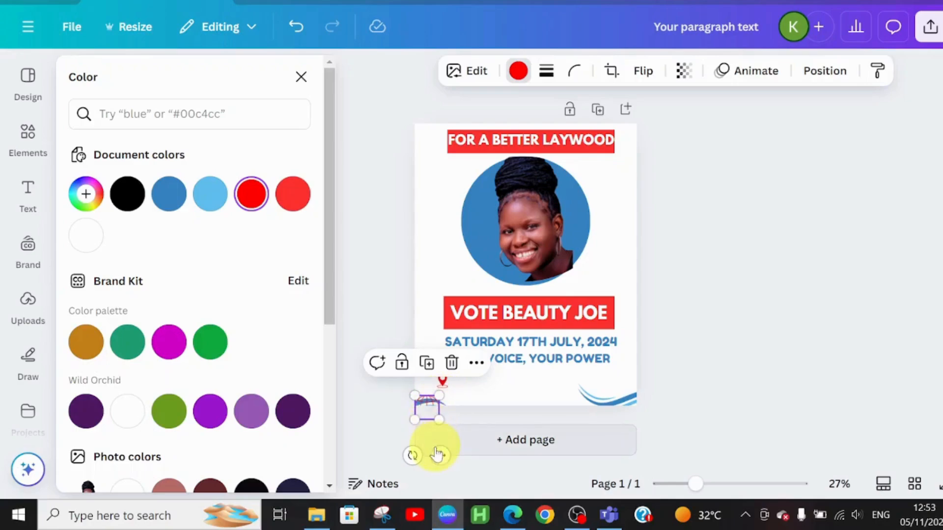
{"action": "left_click_drag", "start_coordinate": [440, 458], "coordinate": [454, 452]}
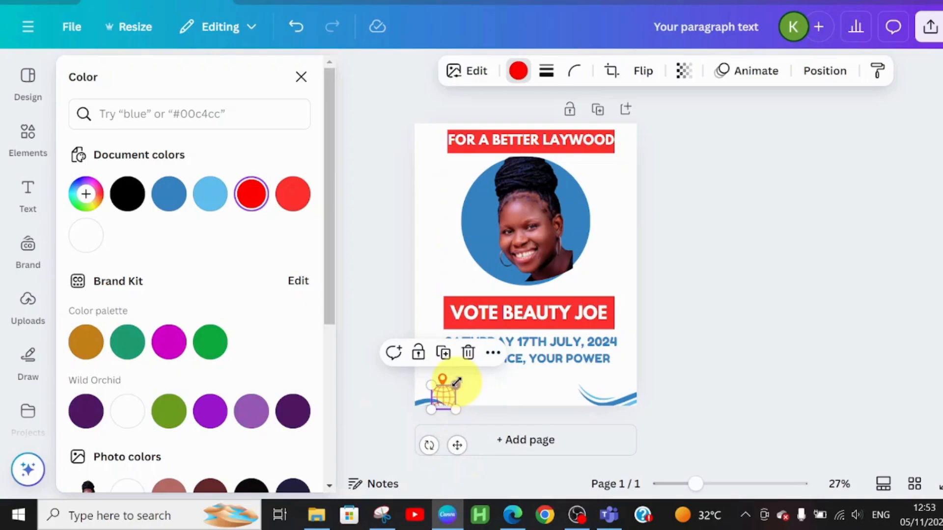
{"action": "left_click_drag", "start_coordinate": [456, 382], "coordinate": [444, 399]}
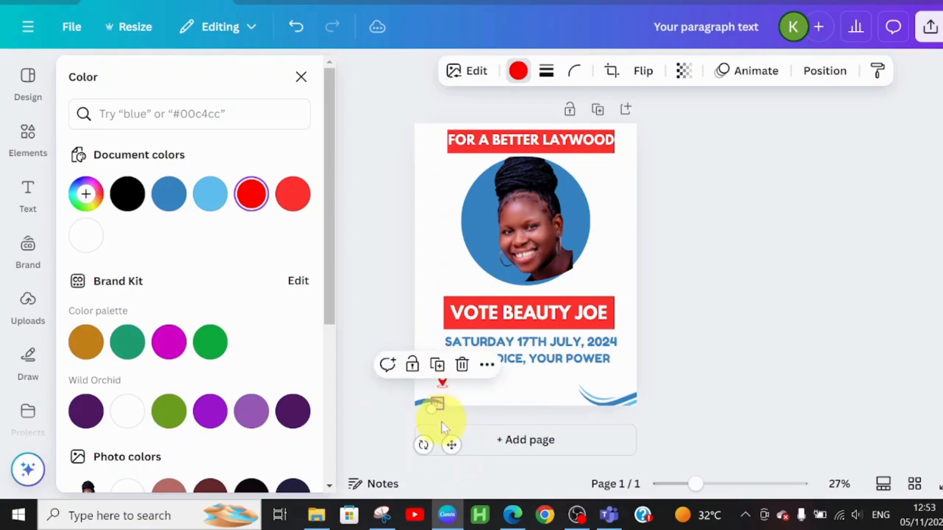
{"action": "left_click_drag", "start_coordinate": [451, 443], "coordinate": [456, 436]}
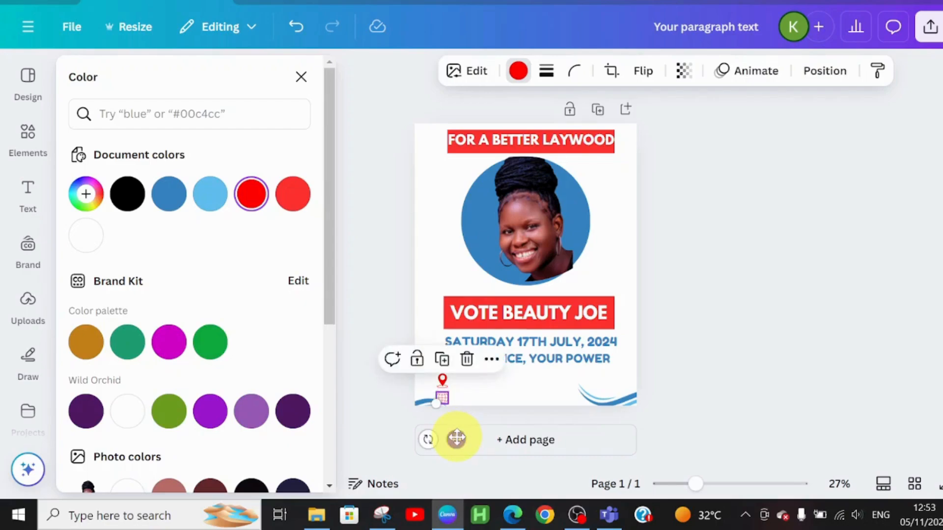
{"action": "left_click", "coordinate": [481, 388]}
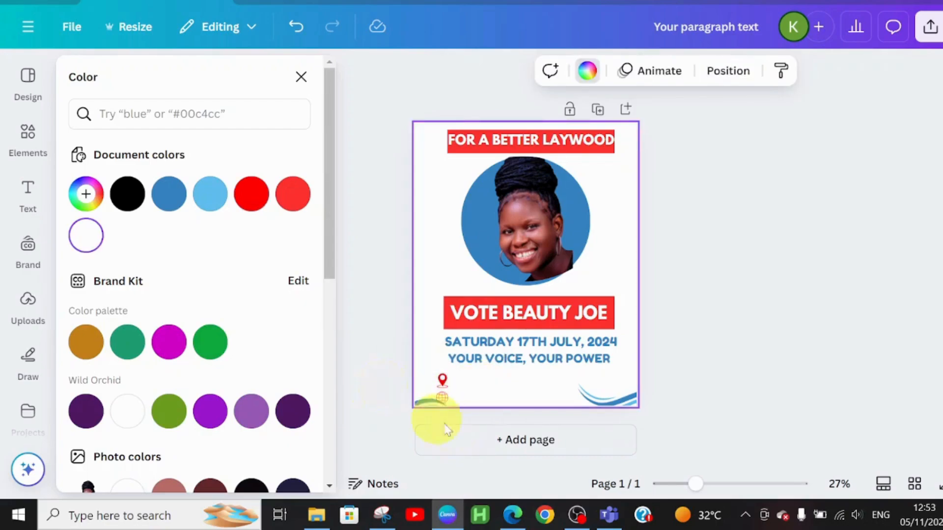
Add a subheading on the location pin's line, below the tagline, and enter the district address in capitals
{"action": "left_click", "coordinate": [27, 189]}
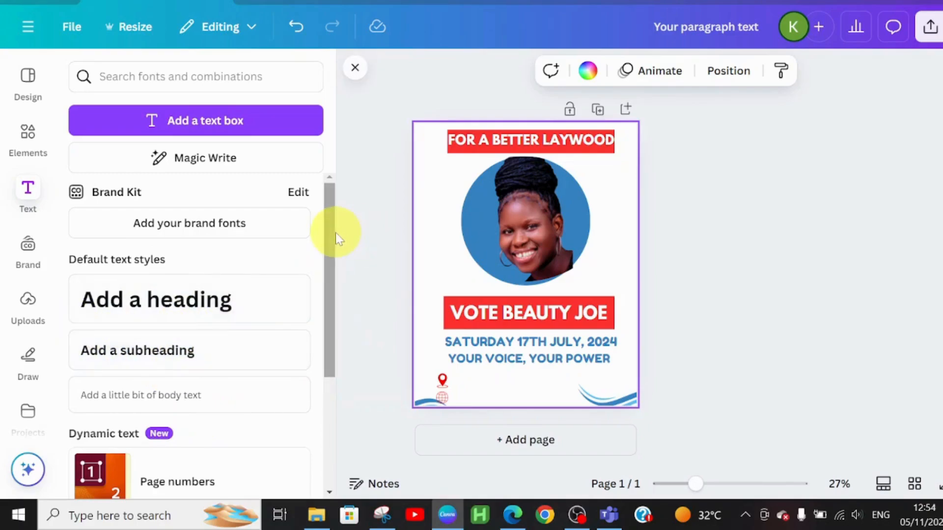
{"action": "scroll", "coordinate": [335, 233], "scroll_direction": "down", "scroll_amount": 3}
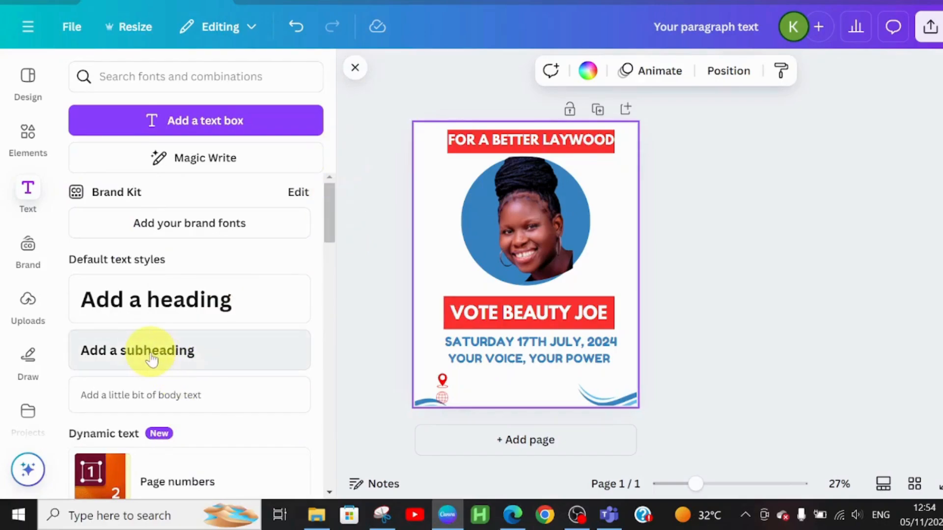
{"action": "left_click", "coordinate": [151, 360]}
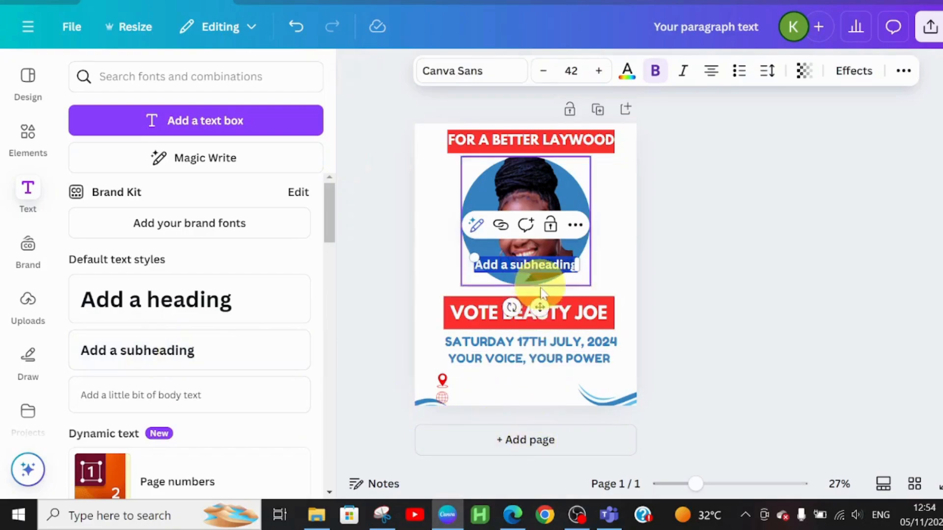
{"action": "left_click_drag", "start_coordinate": [541, 307], "coordinate": [519, 422]}
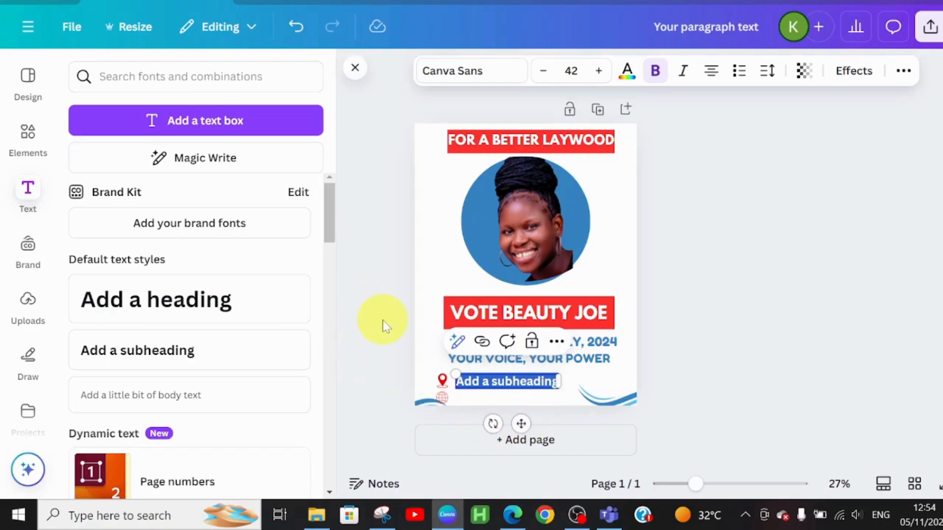
{"action": "type", "text": "D"}
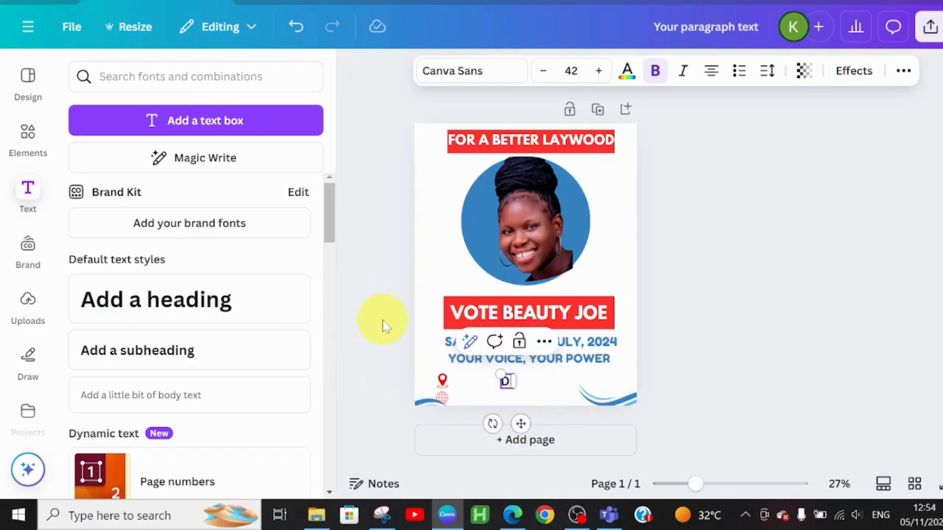
{"action": "type", "text": "ISTRICT"}
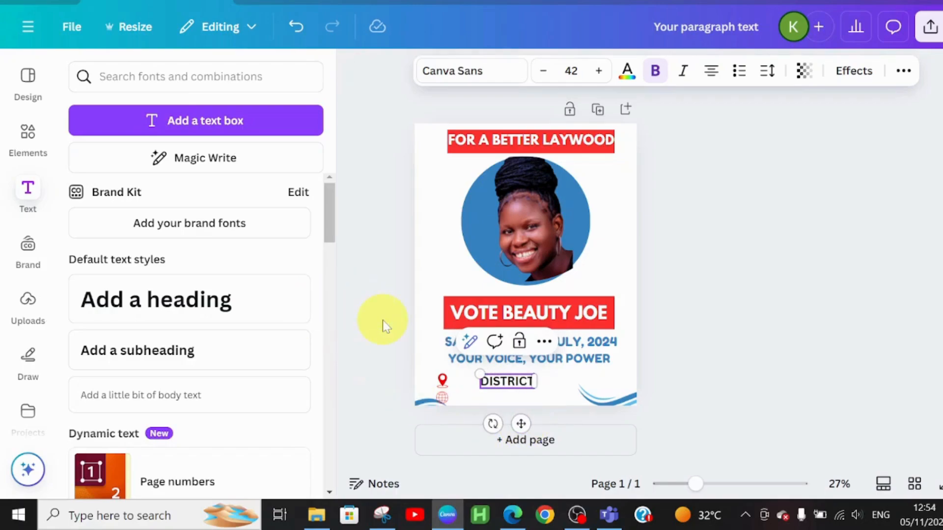
{"action": "type", "text": " 123"}
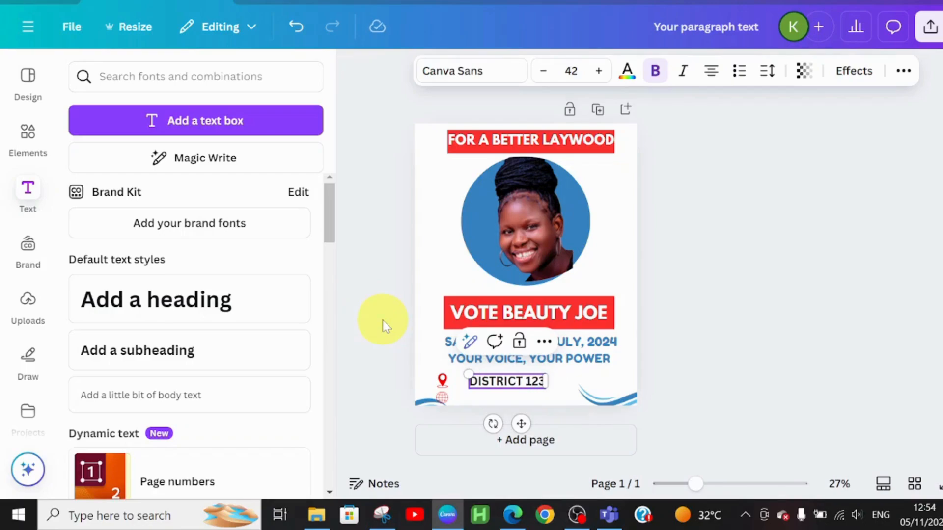
{"action": "type", "text": ", LAG"}
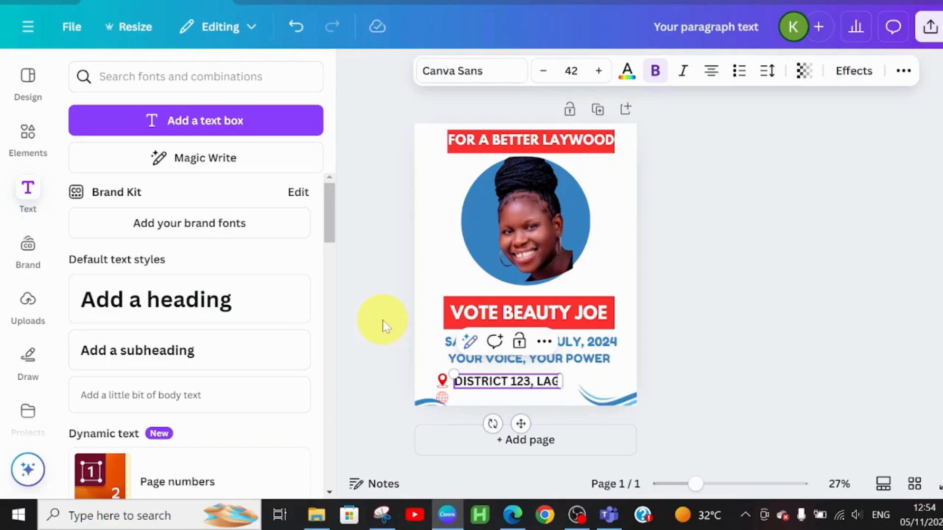
{"action": "type", "text": "OS, NIG"}
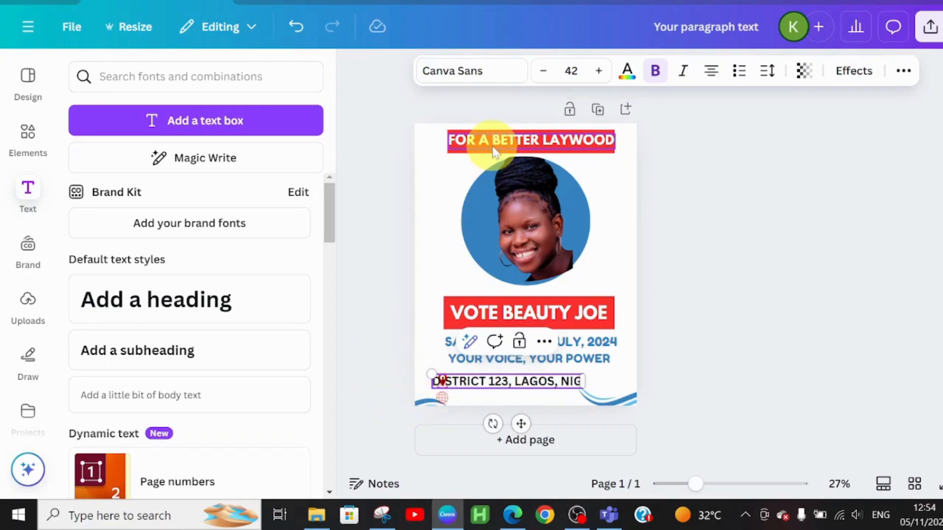
Set the address line's font to Fredoka
{"action": "left_click", "coordinate": [479, 71]}
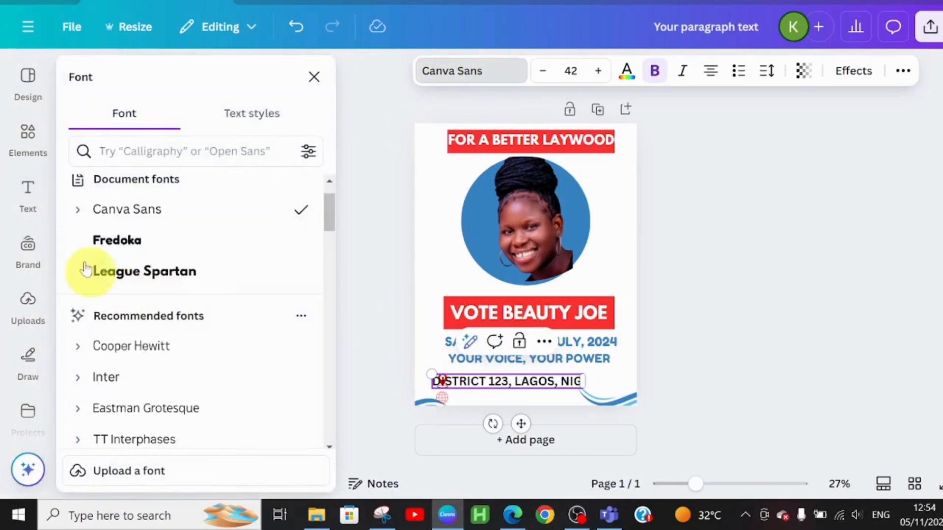
{"action": "left_click", "coordinate": [149, 246]}
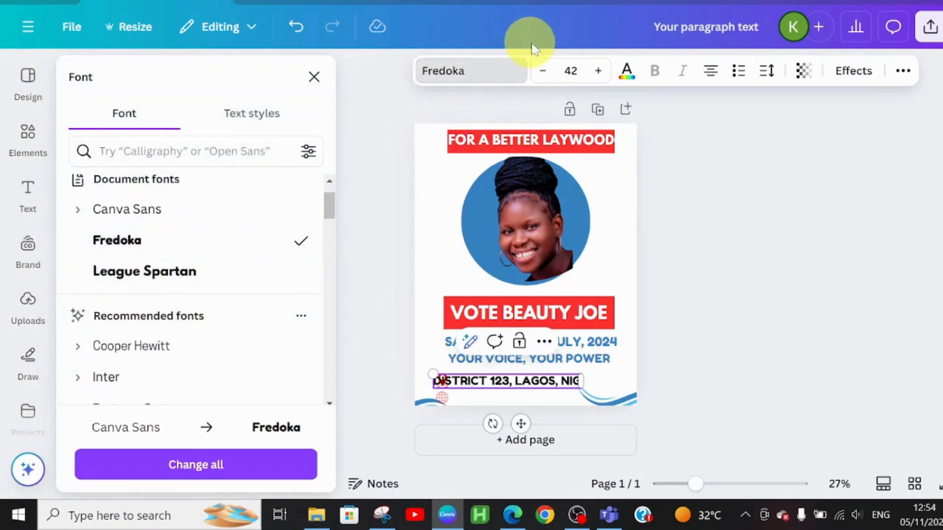
Reduce the address line's font size to 30
{"action": "left_click", "coordinate": [541, 71]}
{"action": "left_click", "coordinate": [542, 71]}
{"action": "left_click", "coordinate": [541, 71]}
{"action": "left_click", "coordinate": [541, 72]}
{"action": "left_click", "coordinate": [541, 71]}
{"action": "left_click", "coordinate": [541, 71]}
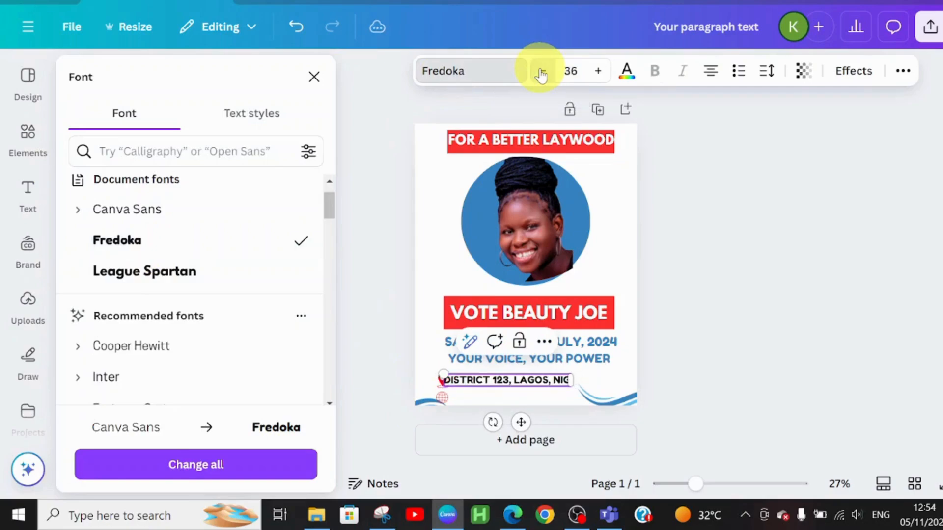
{"action": "left_click", "coordinate": [541, 71]}
{"action": "left_click", "coordinate": [542, 71]}
{"action": "left_click", "coordinate": [542, 71]}
{"action": "left_click", "coordinate": [542, 71]}
{"action": "left_click", "coordinate": [541, 71]}
{"action": "left_click", "coordinate": [542, 71]}
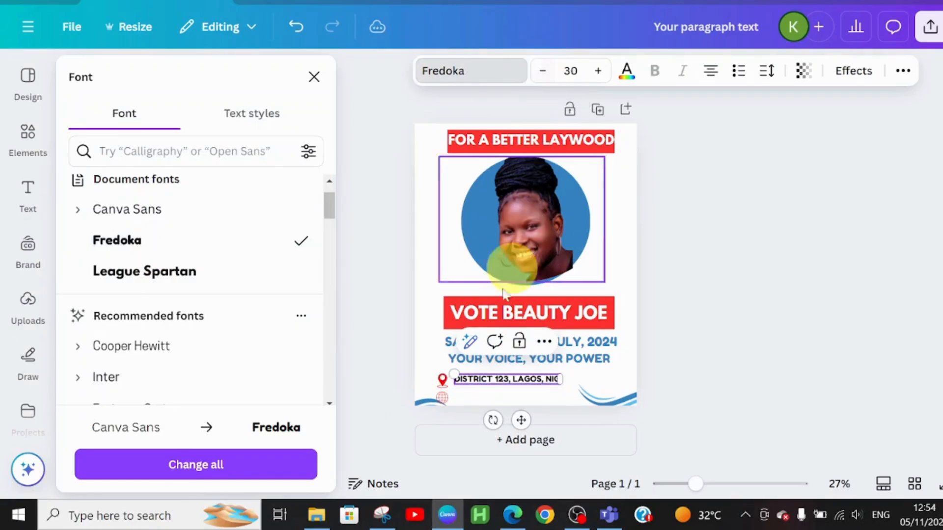
Colour the address text with the darker blue from the document colours
{"action": "double_click", "coordinate": [465, 378]}
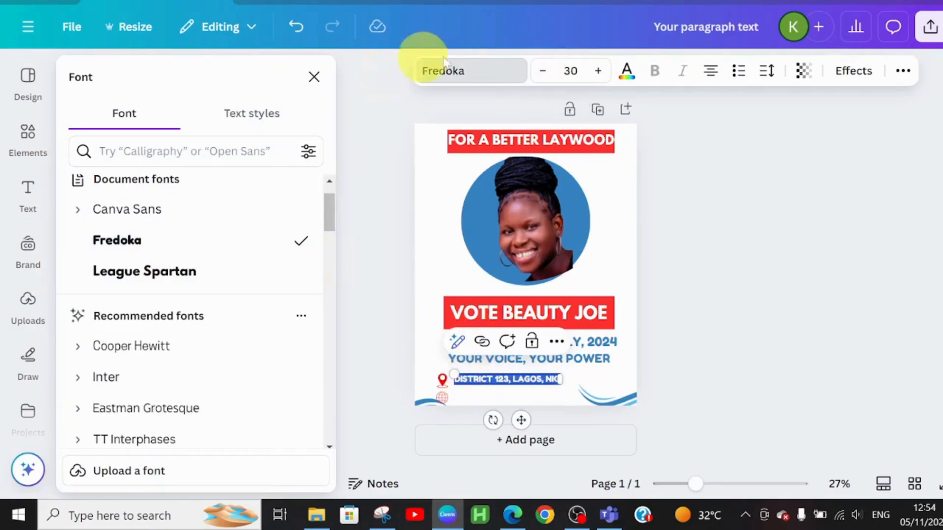
{"action": "left_click", "coordinate": [626, 70]}
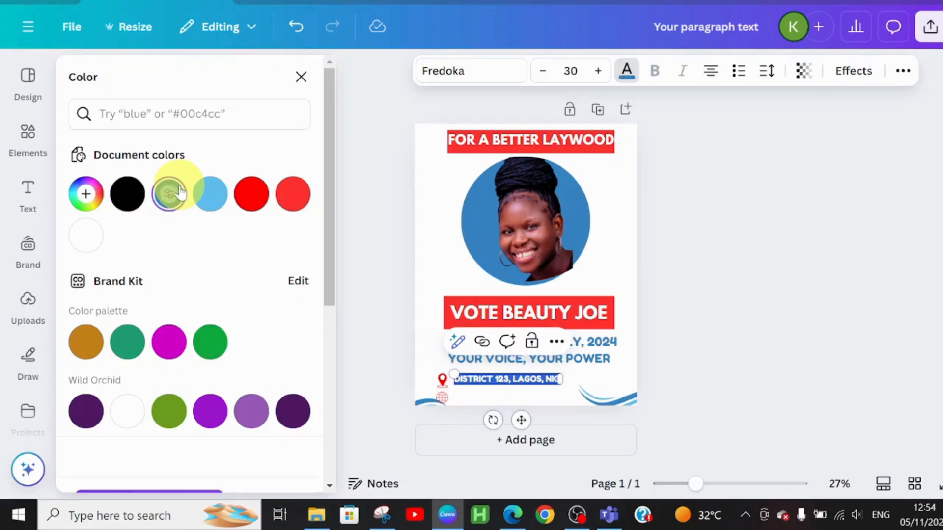
{"action": "left_click", "coordinate": [180, 193]}
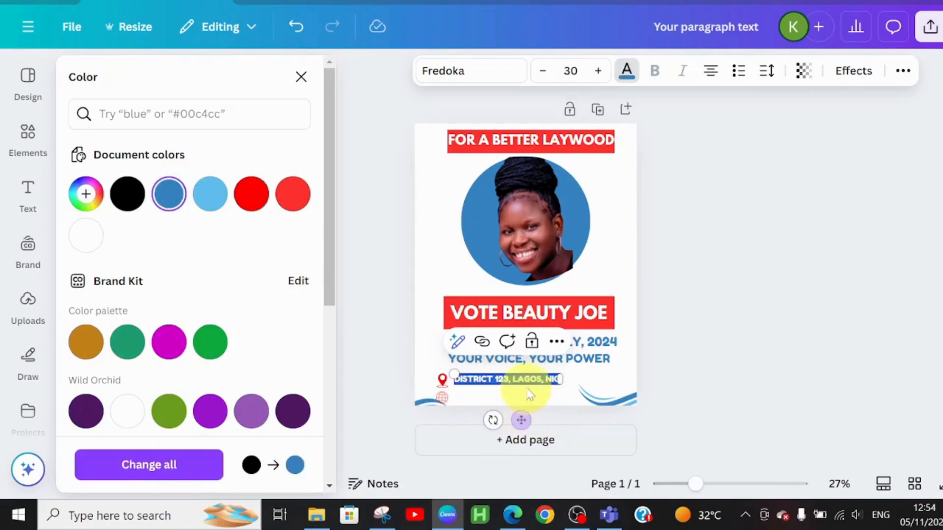
{"action": "left_click", "coordinate": [555, 390]}
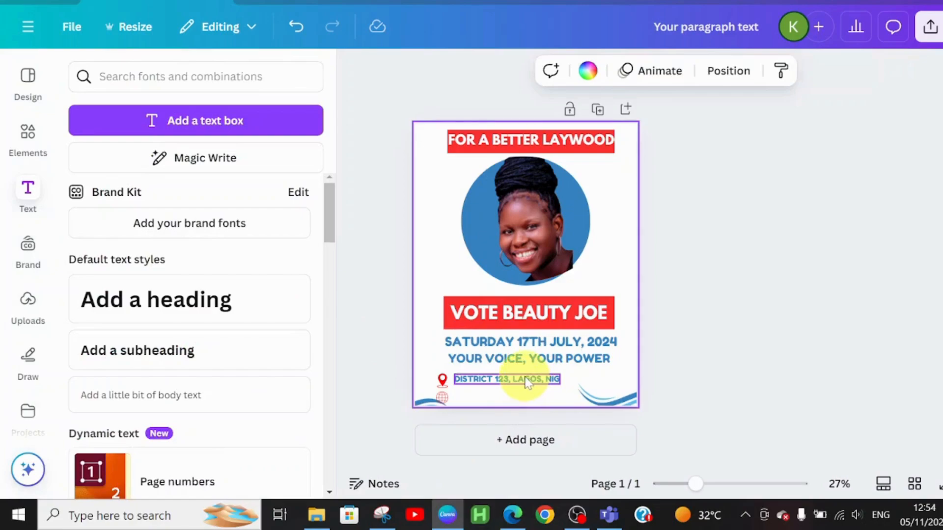
Position the address beside the pin, duplicate it onto the globe icon's line and replace the copy's text with LAYWOODPOLITICALPARTY.COM
{"action": "left_click_drag", "start_coordinate": [525, 379], "coordinate": [523, 438]}
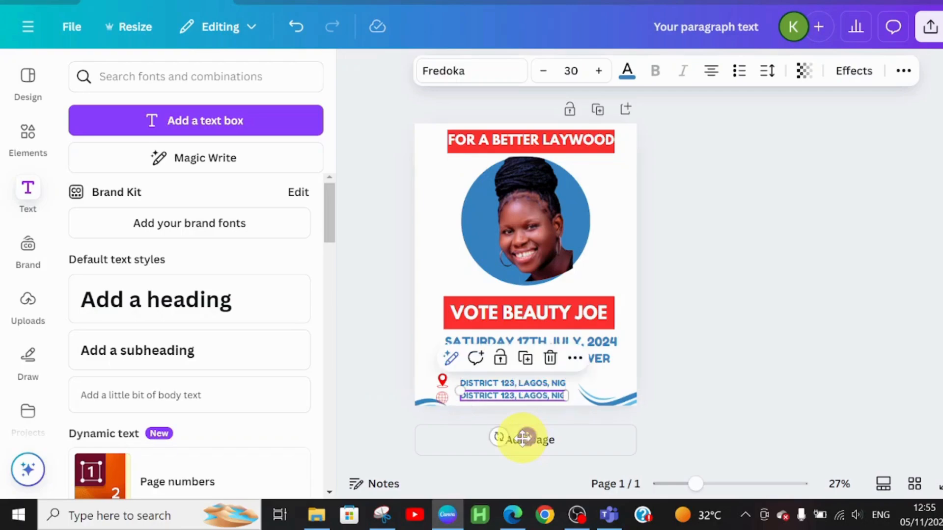
{"action": "double_click", "coordinate": [537, 397]}
{"action": "type", "text": "LAYWOODPOLITICALPARTY.COM"}
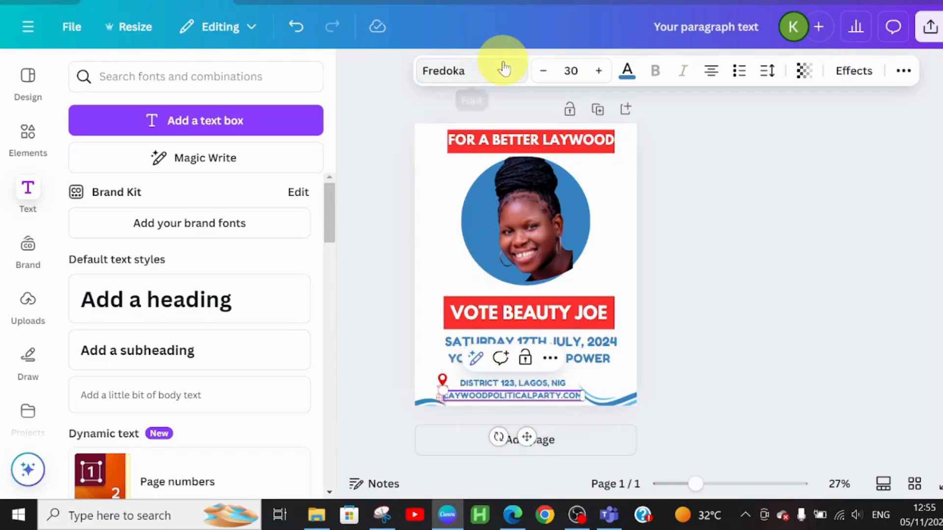
Set the font size of both the website line and the address line to 29
{"action": "left_click", "coordinate": [543, 72]}
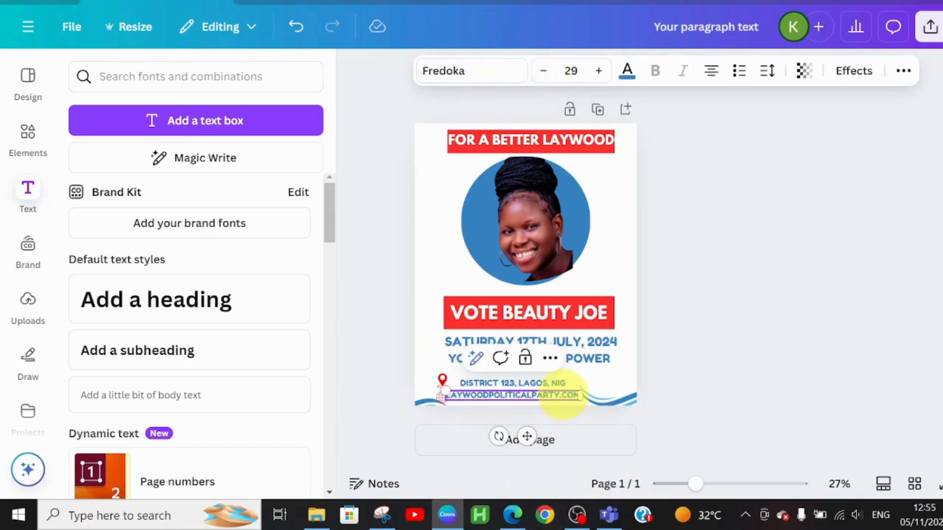
{"action": "left_click", "coordinate": [557, 390]}
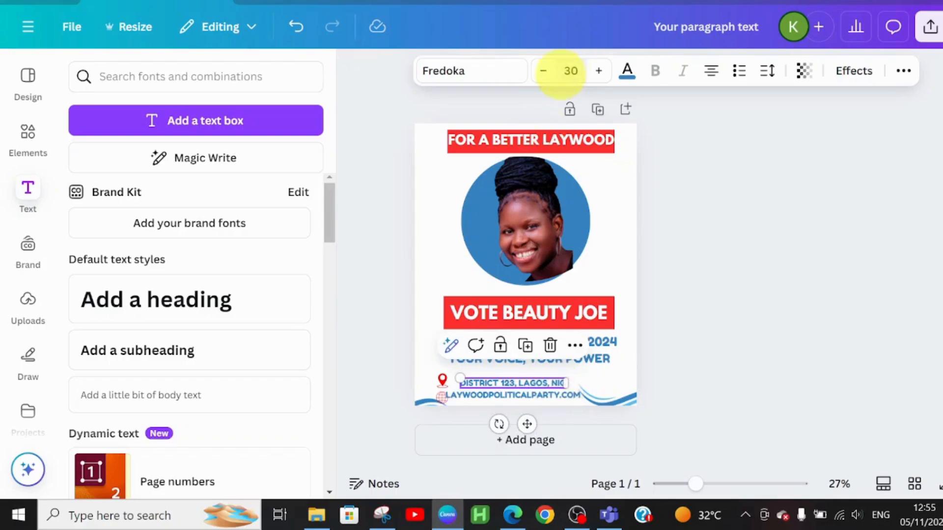
{"action": "left_click", "coordinate": [542, 71]}
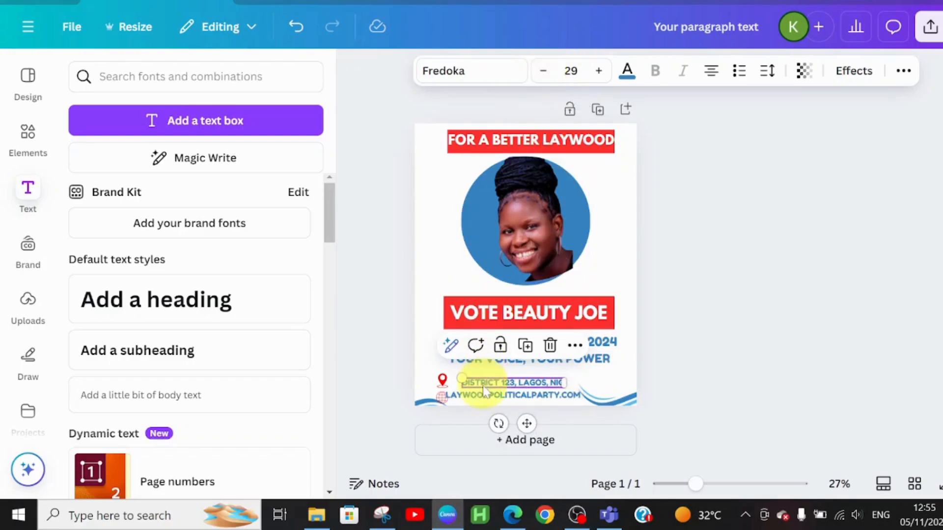
Align the website line's start with the address line above, and shift the poster's lower-right wave outward, clear of the website text
{"action": "left_click", "coordinate": [481, 399]}
{"action": "left_click_drag", "start_coordinate": [484, 399], "coordinate": [497, 392]}
{"action": "left_click", "coordinate": [498, 386]}
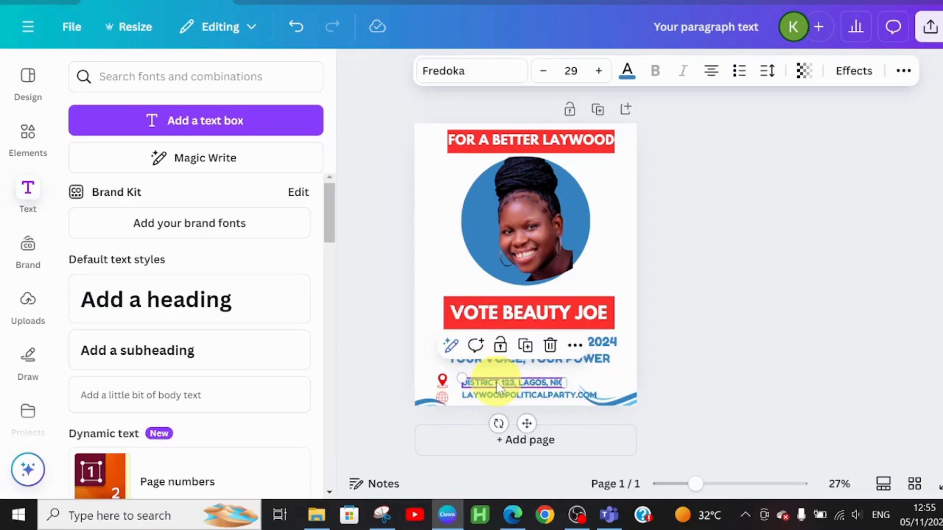
{"action": "left_click", "coordinate": [497, 395]}
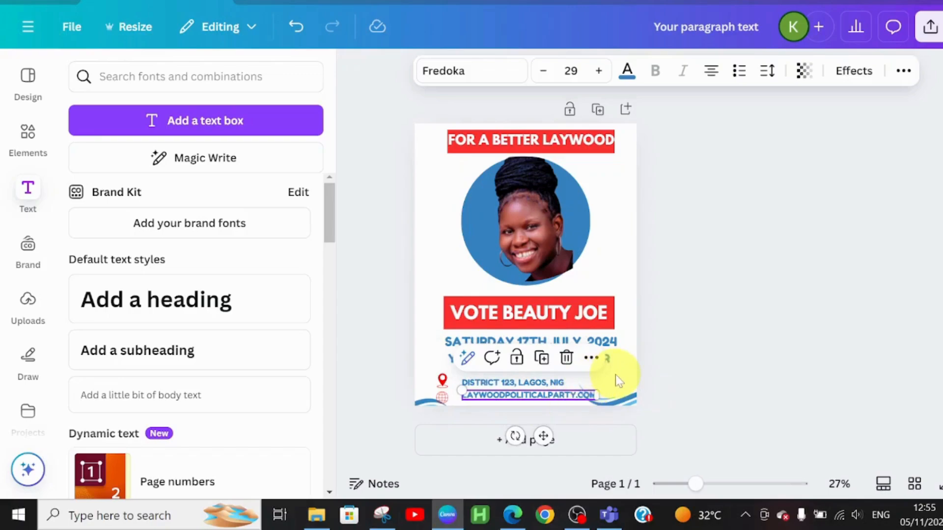
{"action": "left_click", "coordinate": [617, 244]}
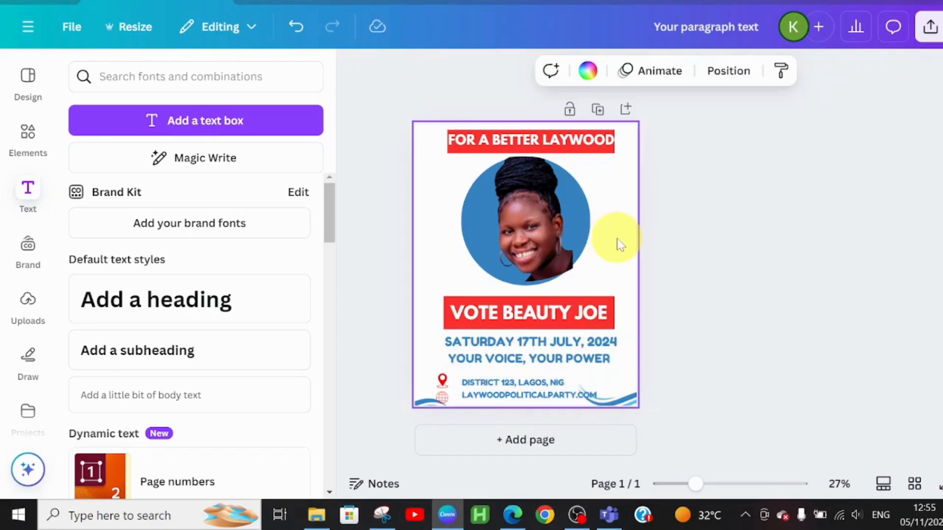
{"action": "left_click_drag", "start_coordinate": [622, 400], "coordinate": [650, 407]}
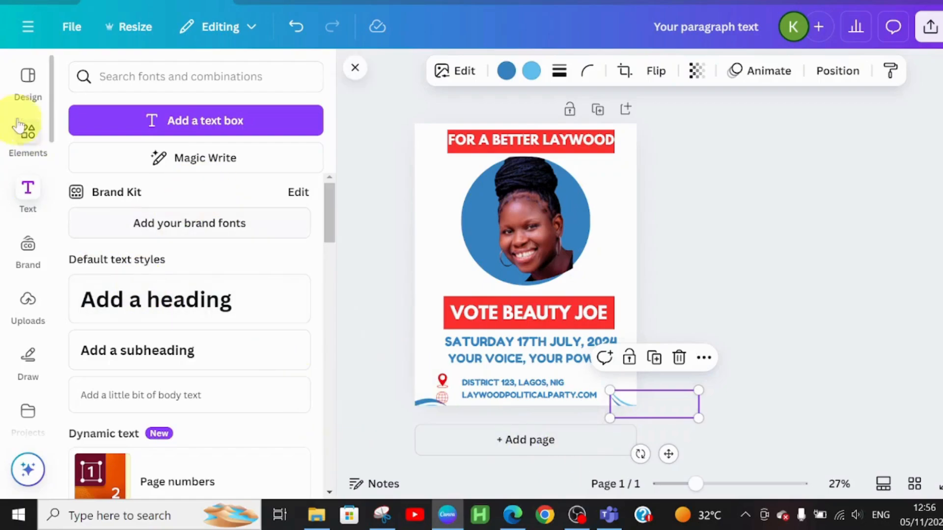
Add the recently used grey five-star graphic, rotate it vertical and place it along the poster's right edge beside the portrait
{"action": "left_click", "coordinate": [28, 131]}
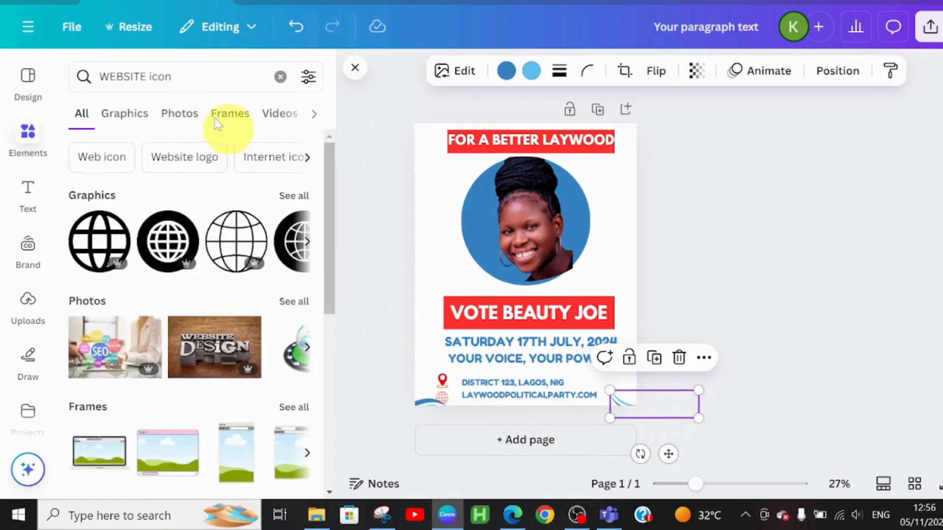
{"action": "left_click", "coordinate": [281, 77]}
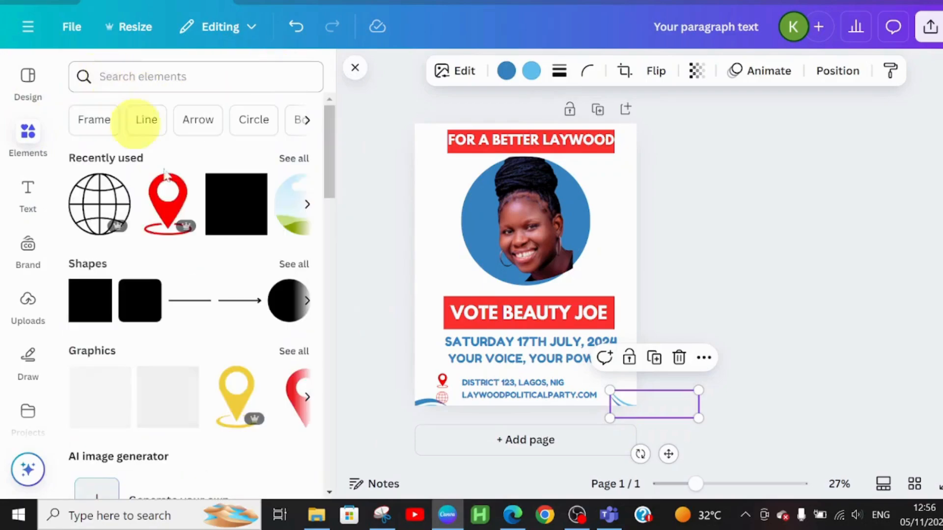
{"action": "left_click", "coordinate": [288, 160]}
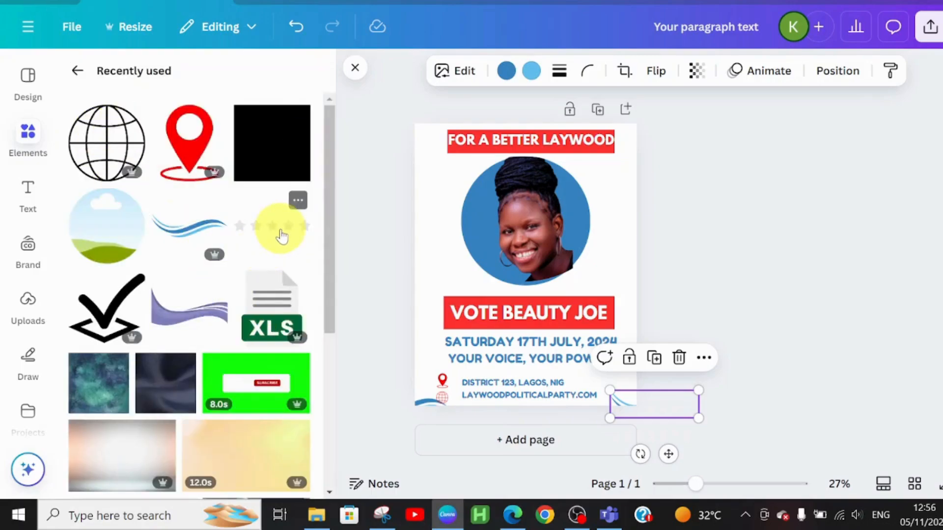
{"action": "left_click", "coordinate": [282, 236]}
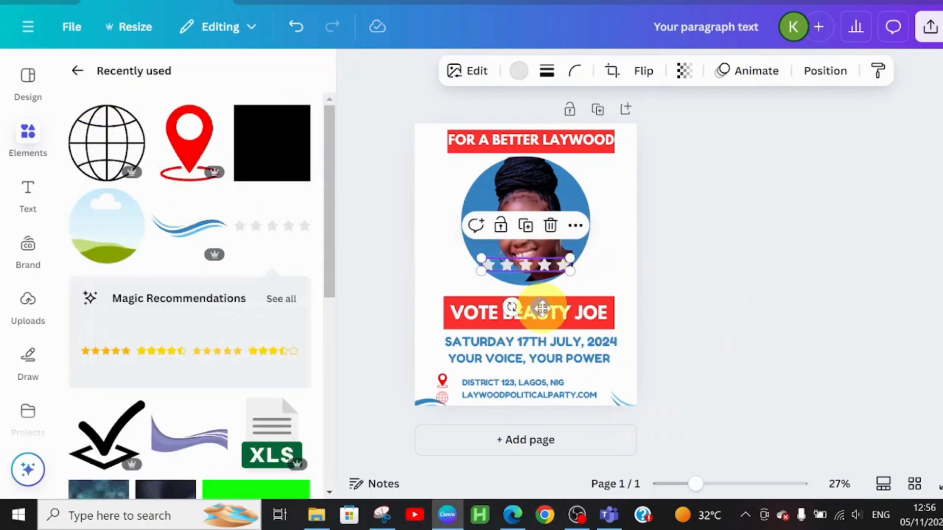
{"action": "left_click_drag", "start_coordinate": [542, 308], "coordinate": [592, 203]}
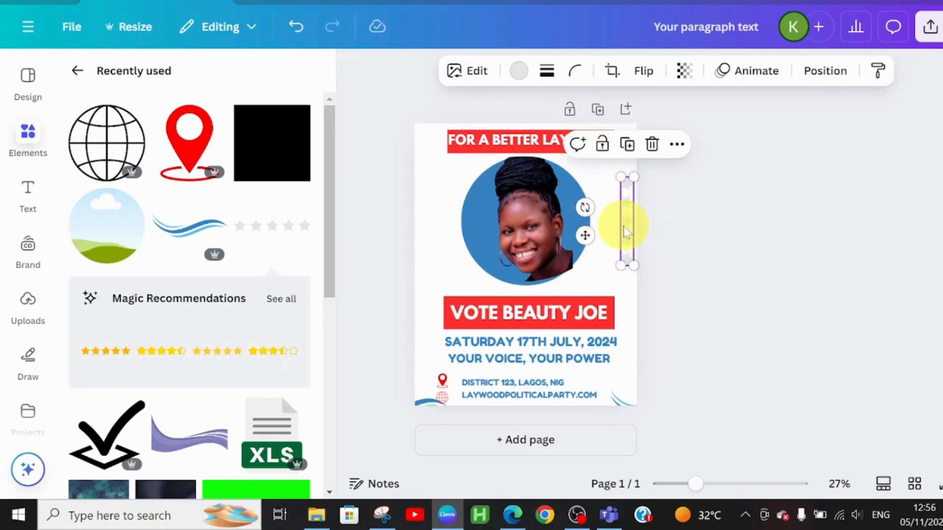
Duplicate the vertical star column and place the copy on the opposite side of the portrait, along the poster's left edge
{"action": "key", "text": "ctrl+d"}
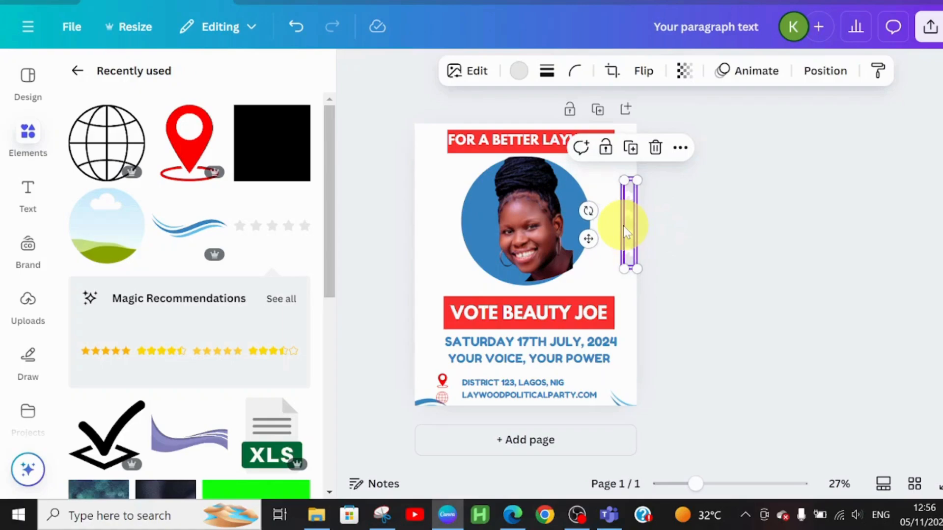
{"action": "left_click_drag", "start_coordinate": [626, 231], "coordinate": [421, 225]}
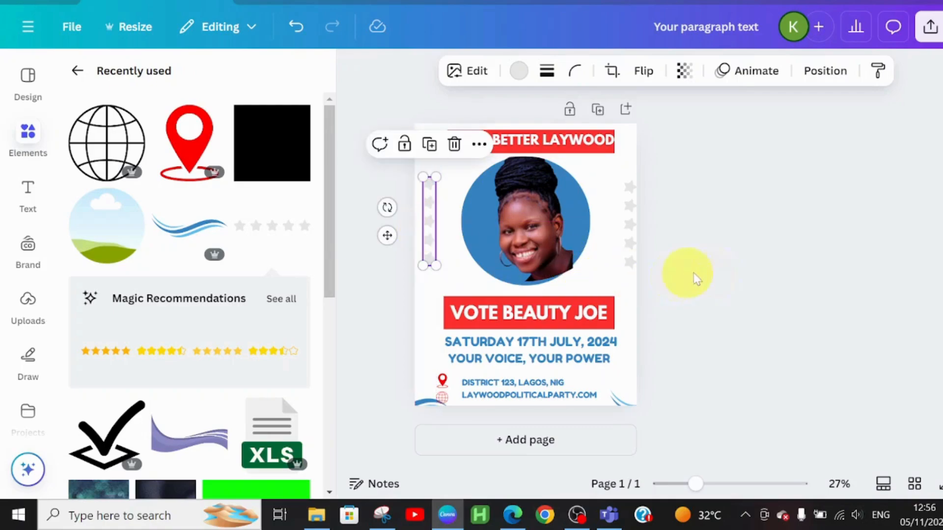
{"action": "left_click", "coordinate": [722, 284]}
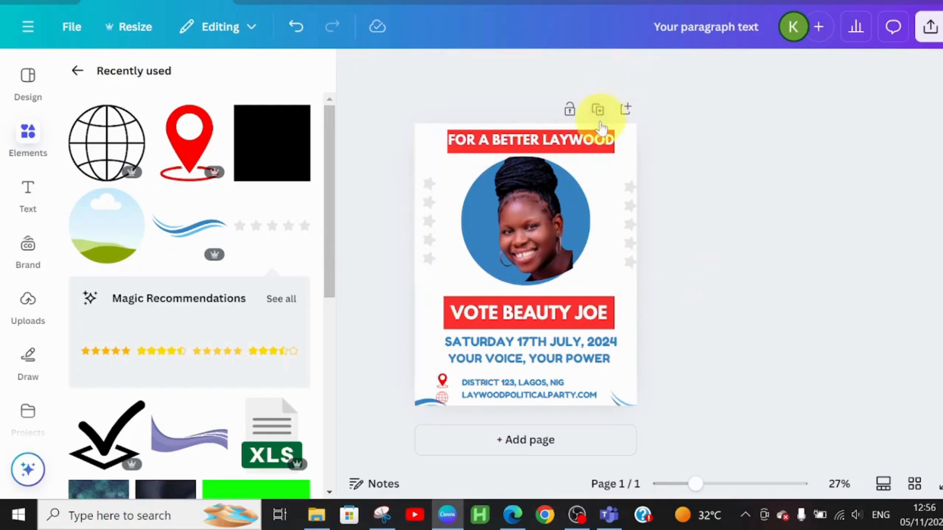
Widen the red rectangle behind the FOR A BETTER LAYWOOD slogan slightly to the right so it extends past the text
{"action": "left_click", "coordinate": [609, 152]}
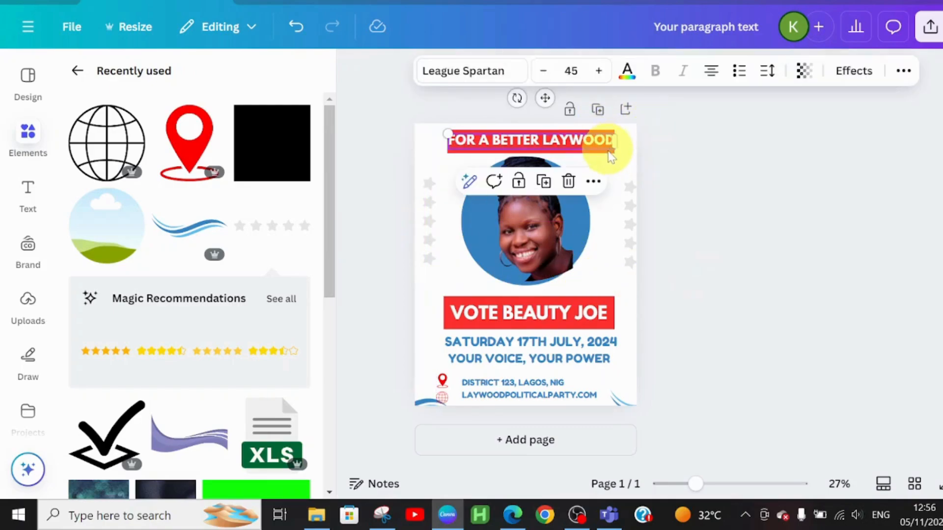
{"action": "left_click", "coordinate": [610, 156]}
{"action": "left_click", "coordinate": [611, 154]}
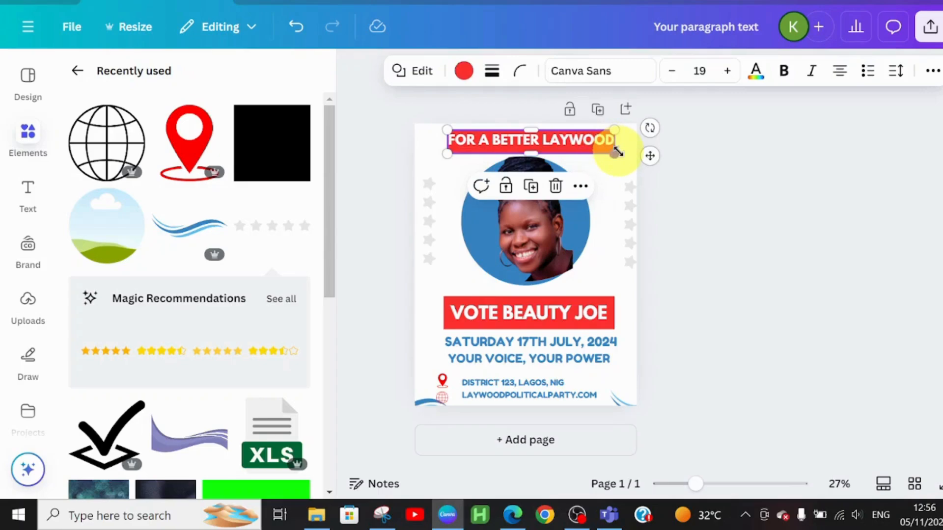
{"action": "left_click_drag", "start_coordinate": [621, 154], "coordinate": [627, 154]}
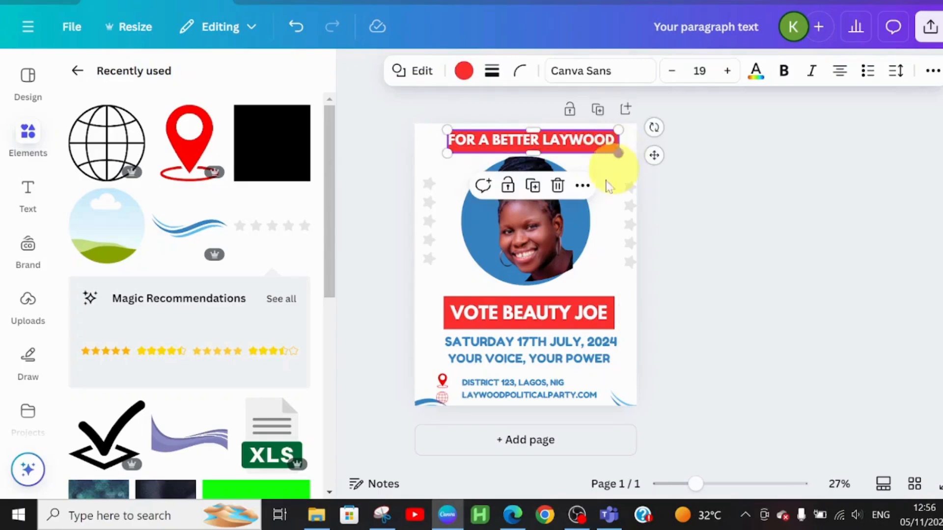
{"action": "left_click", "coordinate": [613, 245]}
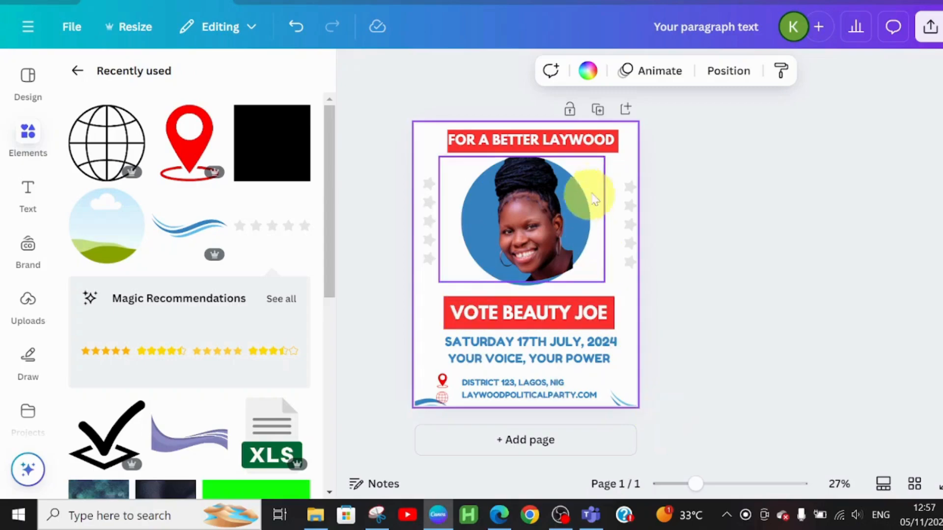
{"action": "left_click", "coordinate": [688, 391]}
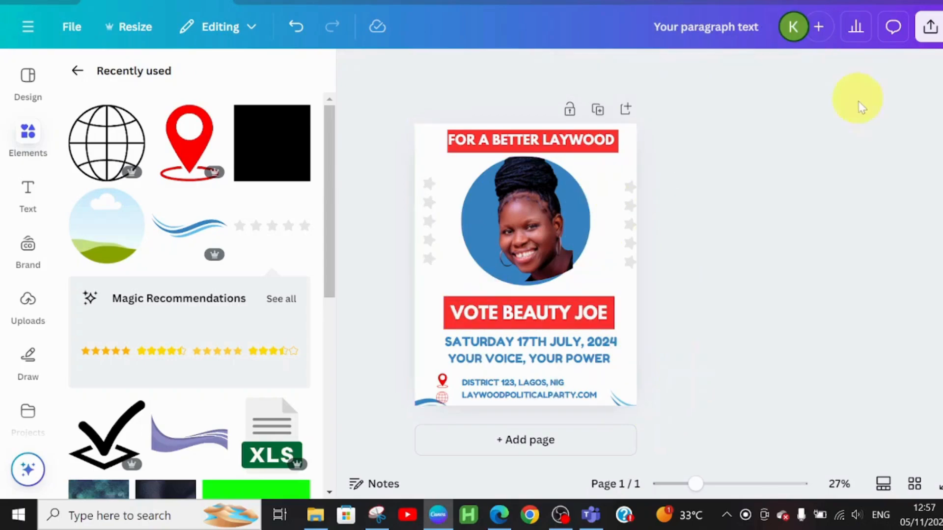
Download the finished poster as a PNG at 1,571 × 2,000 px
{"action": "left_click", "coordinate": [929, 26]}
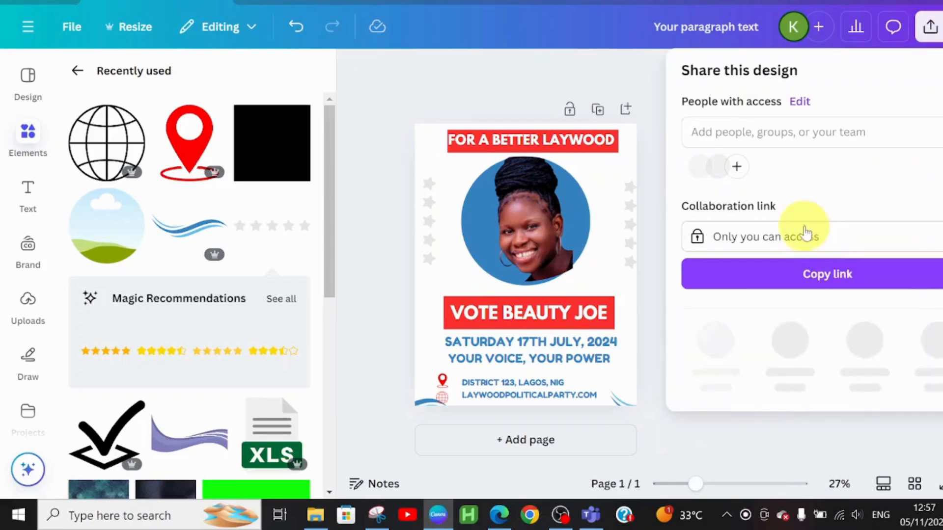
{"action": "left_click", "coordinate": [715, 340]}
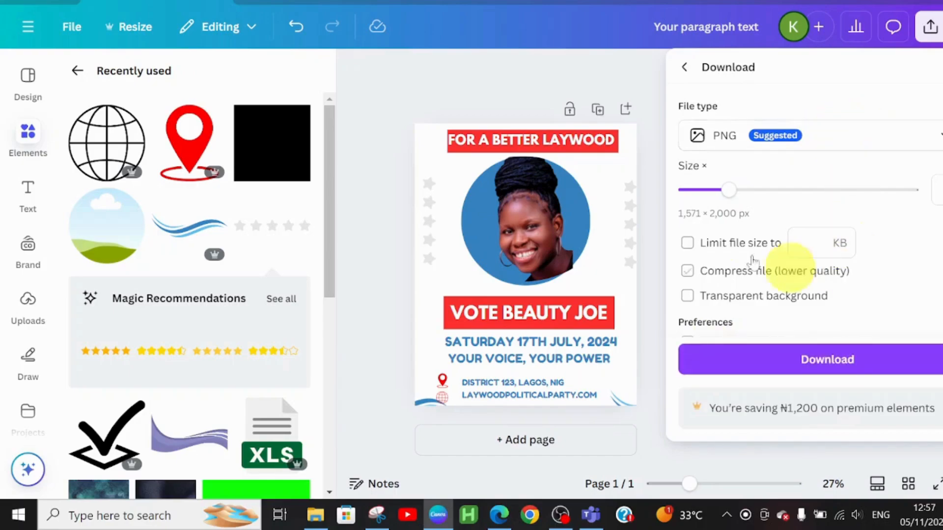
{"action": "left_click", "coordinate": [800, 359]}
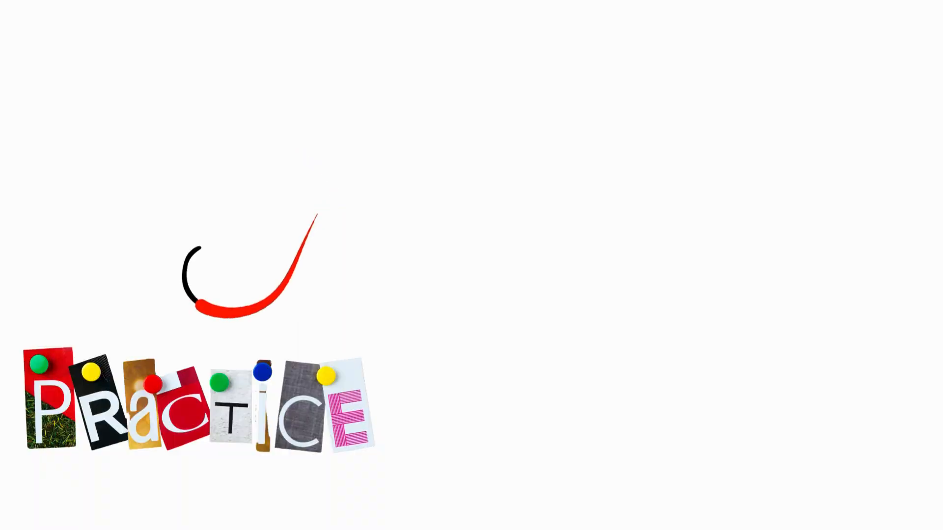